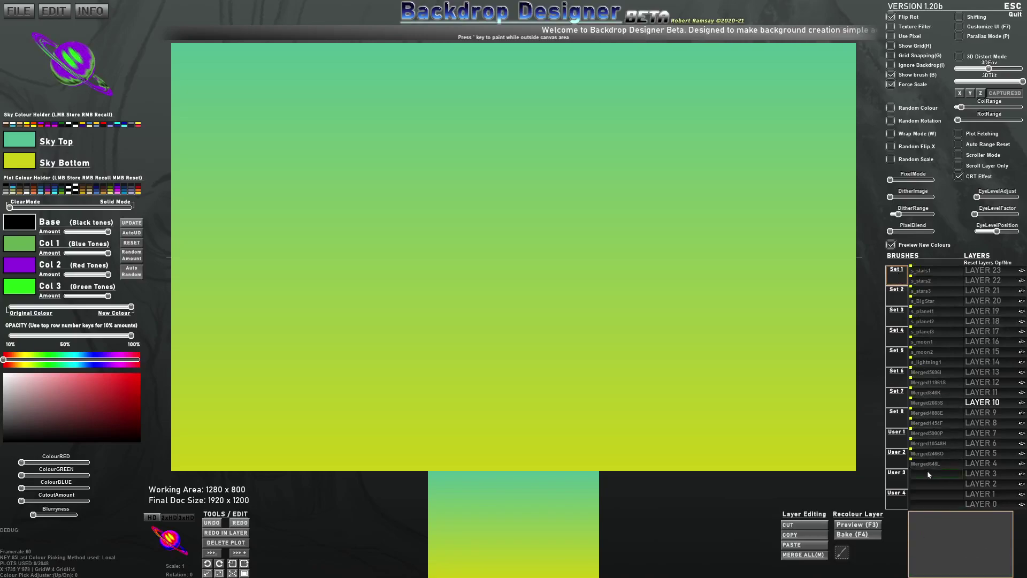
Scale the selected preset brushes down to 0.15 and paint a scattered mix of planets and foliage across the canvas
left_click(924, 311)
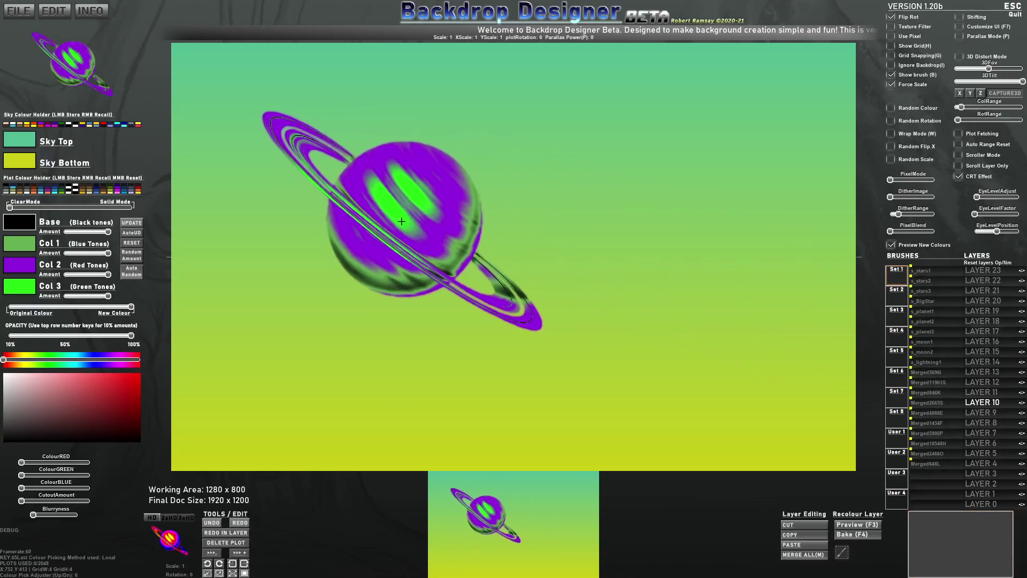
scroll(346, 154, "down", 7)
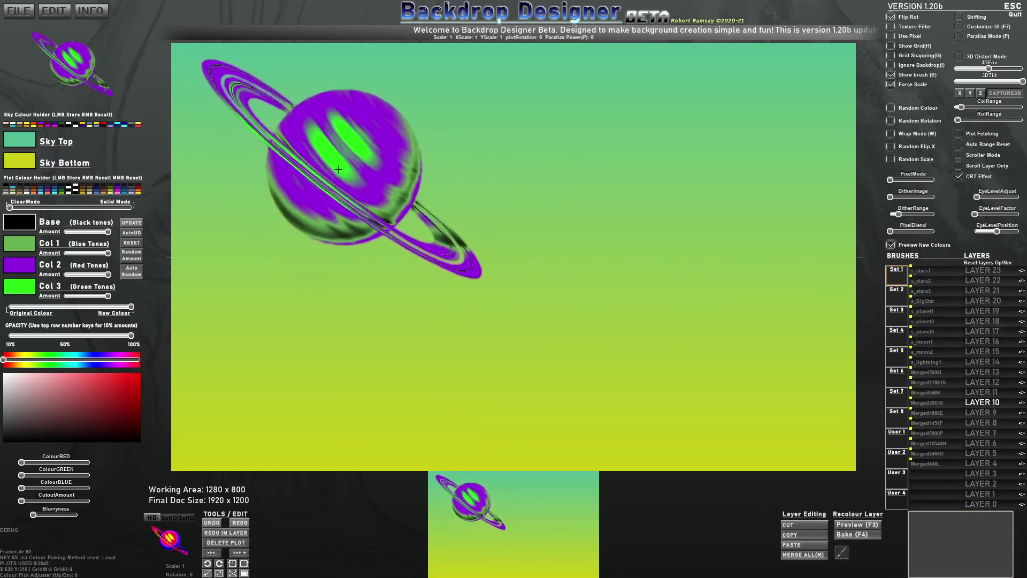
scroll(317, 182, "down", 13)
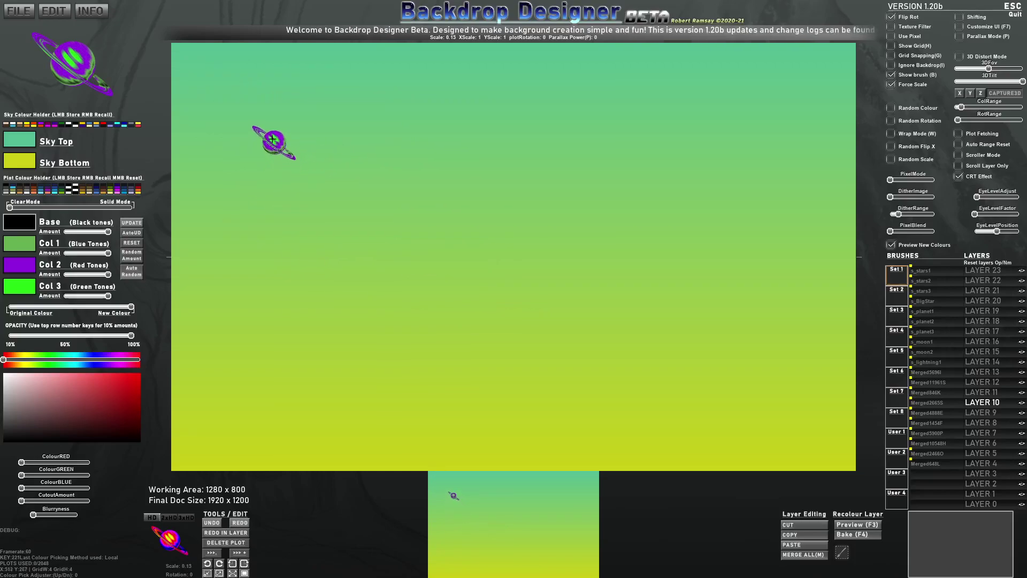
left_click(329, 128)
left_click_drag(399, 186, 416, 160)
left_click_drag(499, 202, 514, 214)
mouse_move(620, 152)
left_mouse_down()
mouse_move(655, 189)
mouse_move(709, 162)
mouse_move(741, 186)
mouse_move(747, 224)
mouse_move(718, 255)
mouse_move(570, 225)
mouse_move(466, 269)
mouse_move(361, 246)
mouse_move(311, 247)
mouse_move(287, 209)
mouse_move(339, 198)
mouse_move(476, 304)
mouse_move(534, 262)
mouse_move(600, 275)
mouse_move(613, 343)
mouse_move(530, 352)
mouse_move(479, 299)
mouse_move(669, 337)
left_mouse_up()
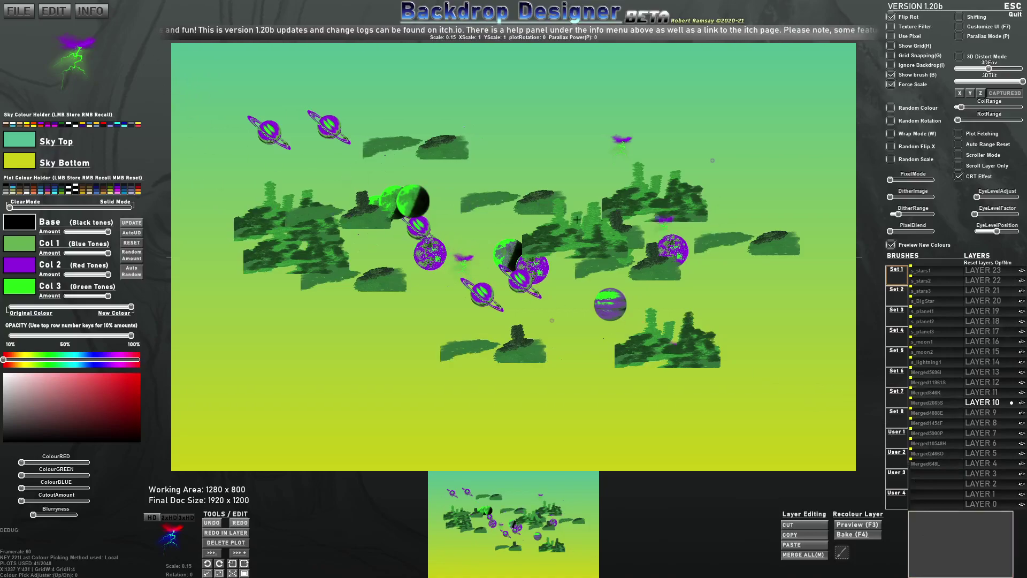
Clear all custom brush files from the software and accept the restart
left_click(50, 16)
left_click(56, 27)
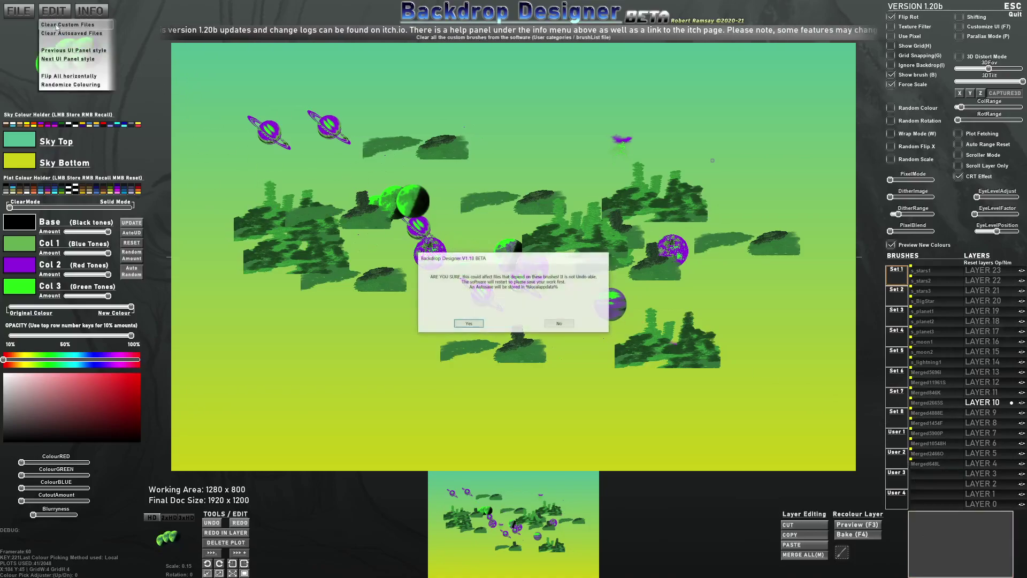
left_click(468, 323)
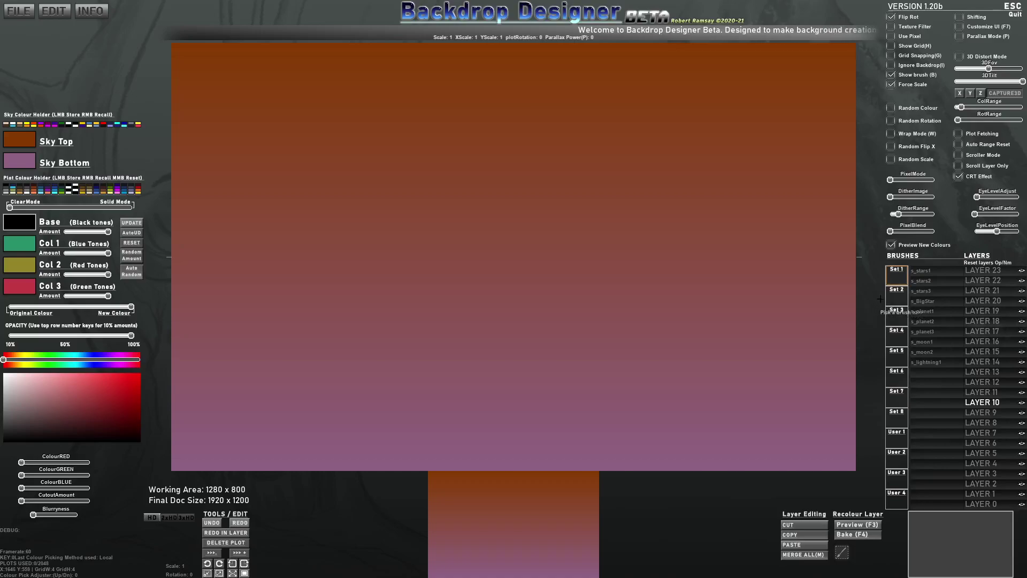
Import OilBrush4.png and OilBrush8.png into the User 1 brush set, keeping their file names as brush names
left_click(904, 438)
left_click(923, 269)
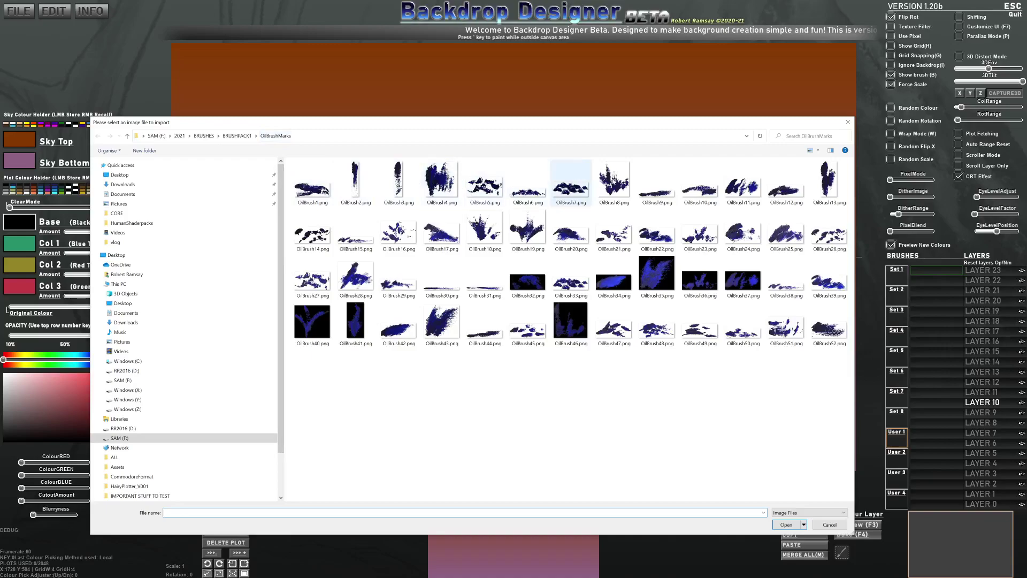
double_click(442, 182)
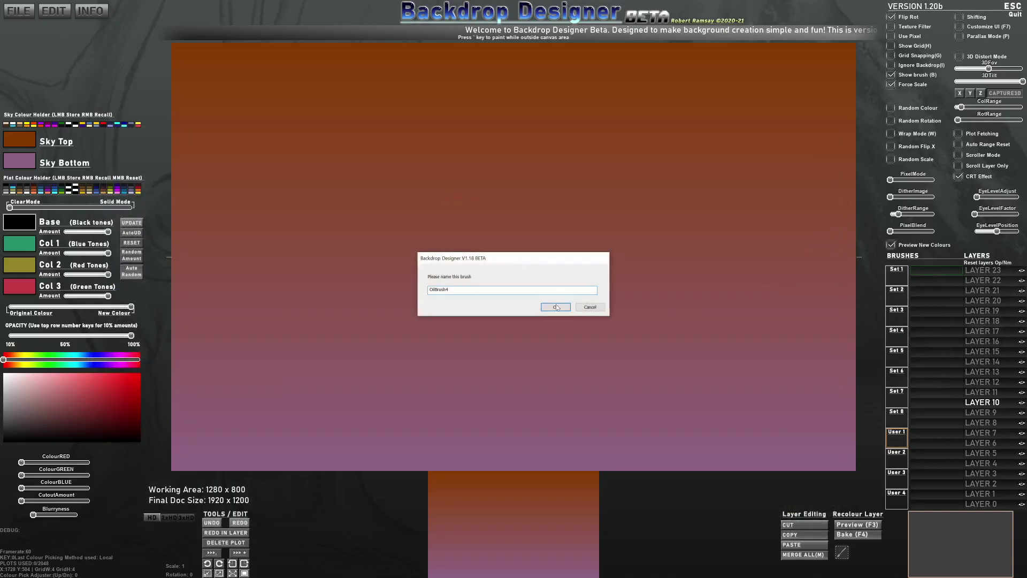
left_click(566, 304)
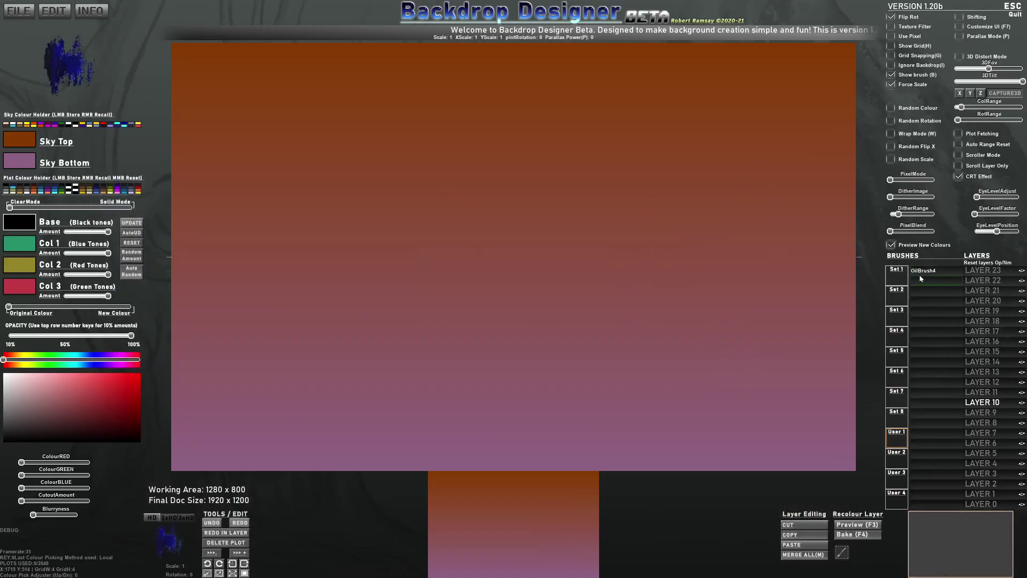
left_click(919, 280)
double_click(614, 180)
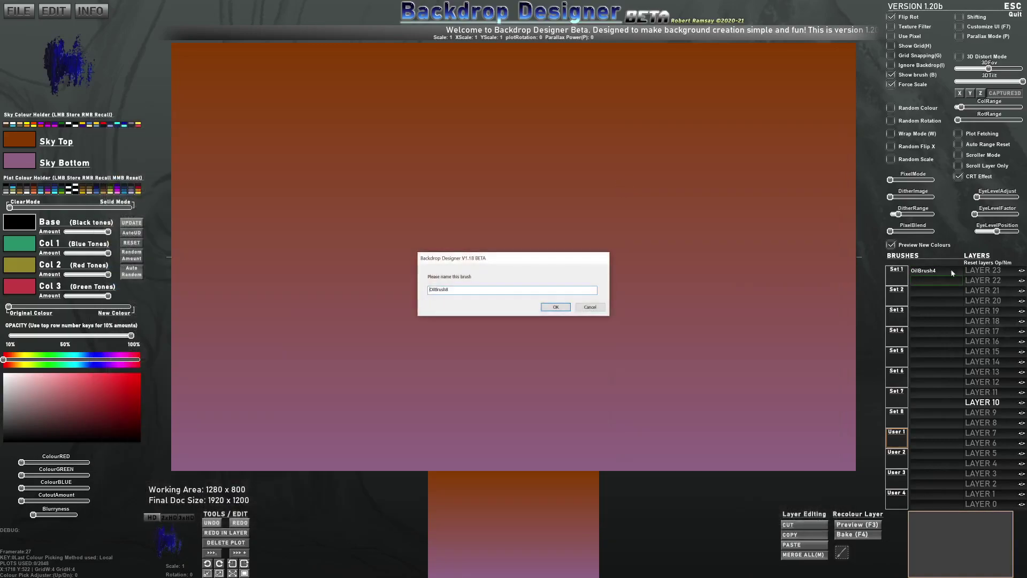
left_click(557, 307)
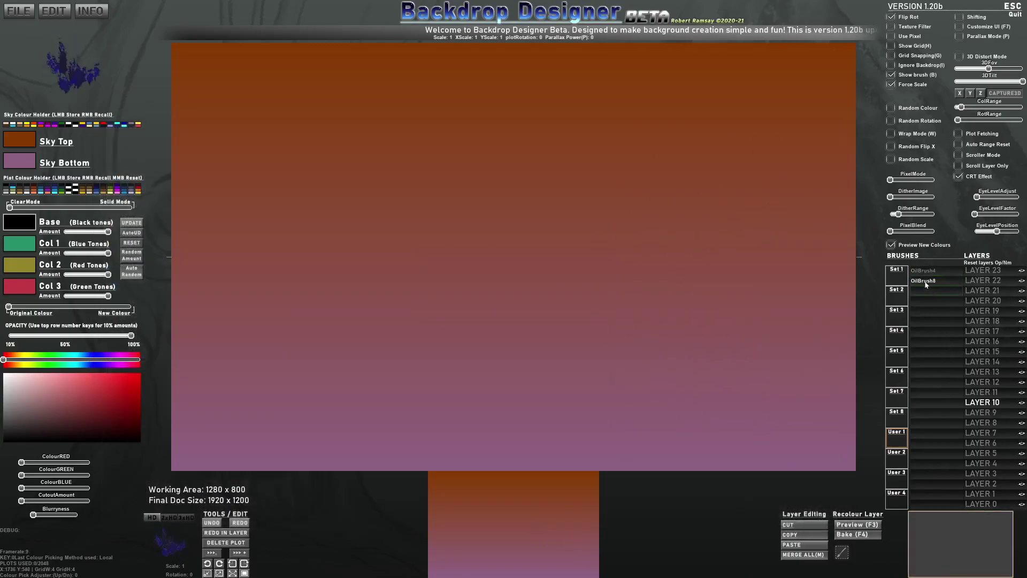
Import OilBrush13.png, OilBrush18.png and OilBrush19.png into the next free User 1 brush slots under their own names
left_click(923, 291)
double_click(824, 191)
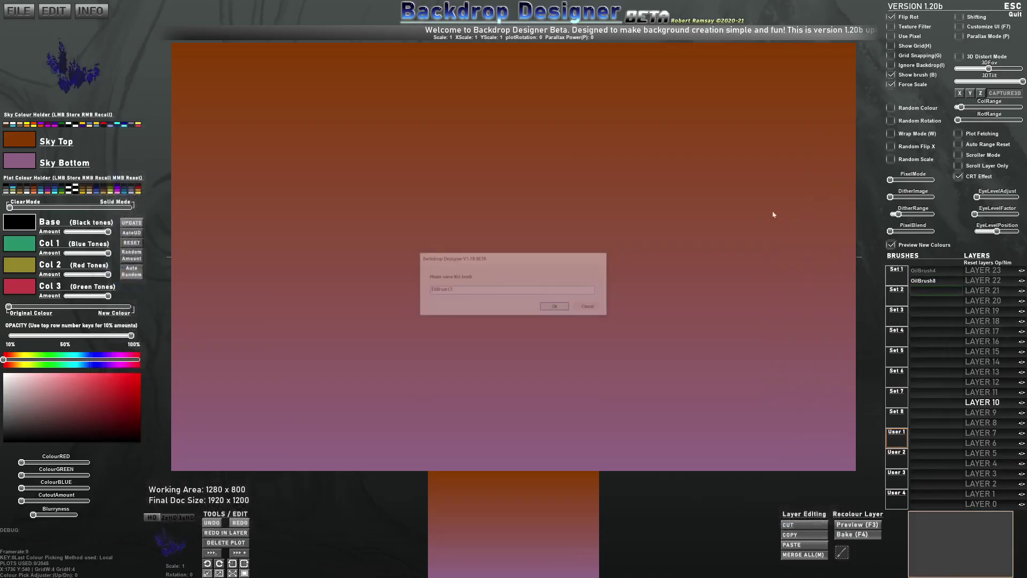
left_click(557, 307)
left_click(928, 298)
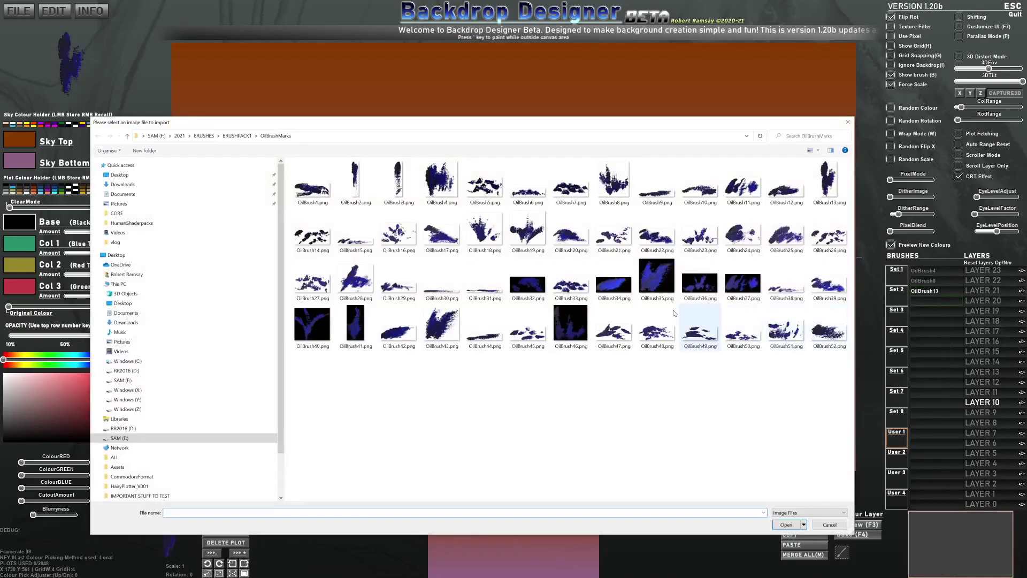
double_click(489, 242)
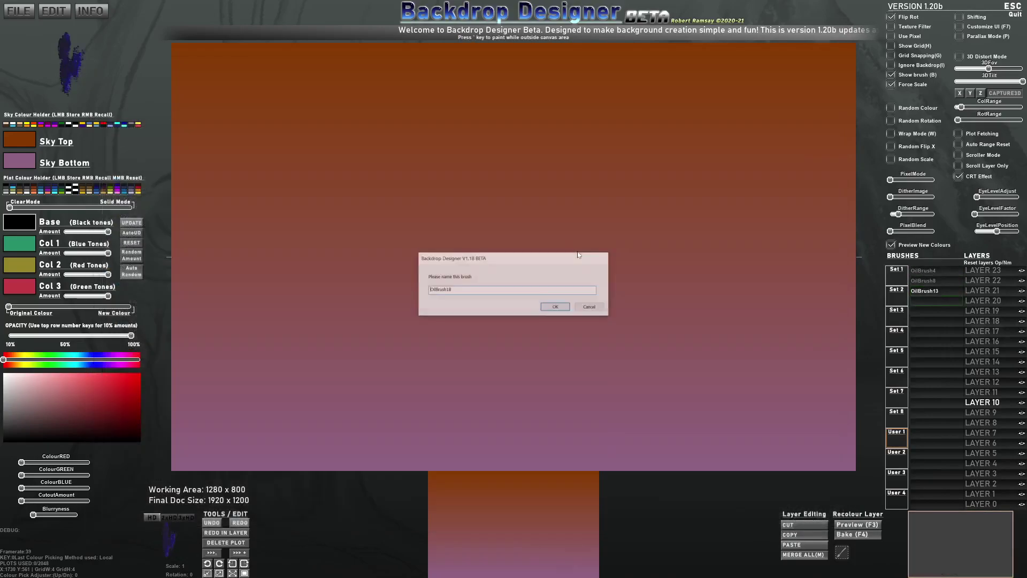
left_click(558, 307)
left_click(912, 307)
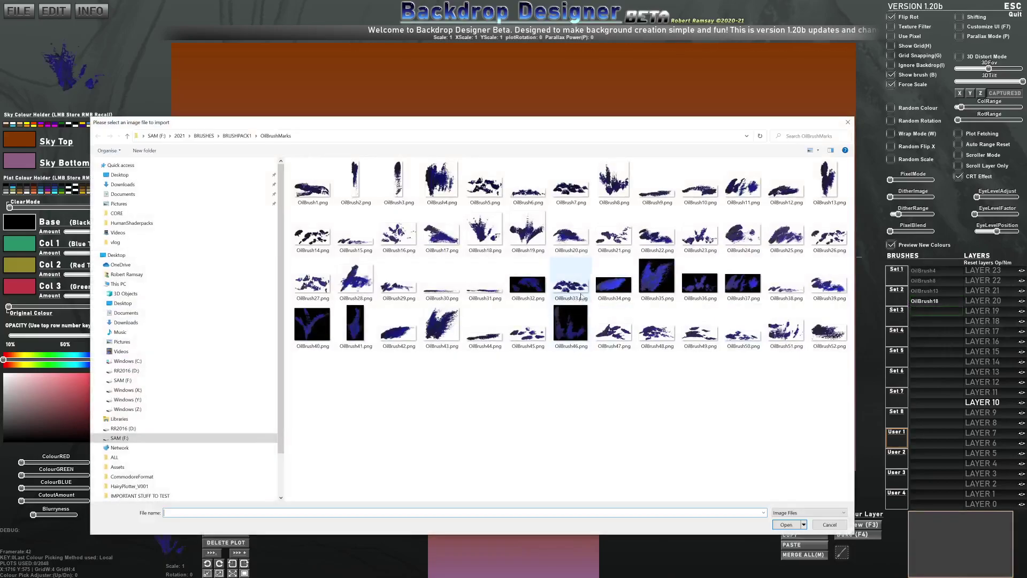
double_click(528, 236)
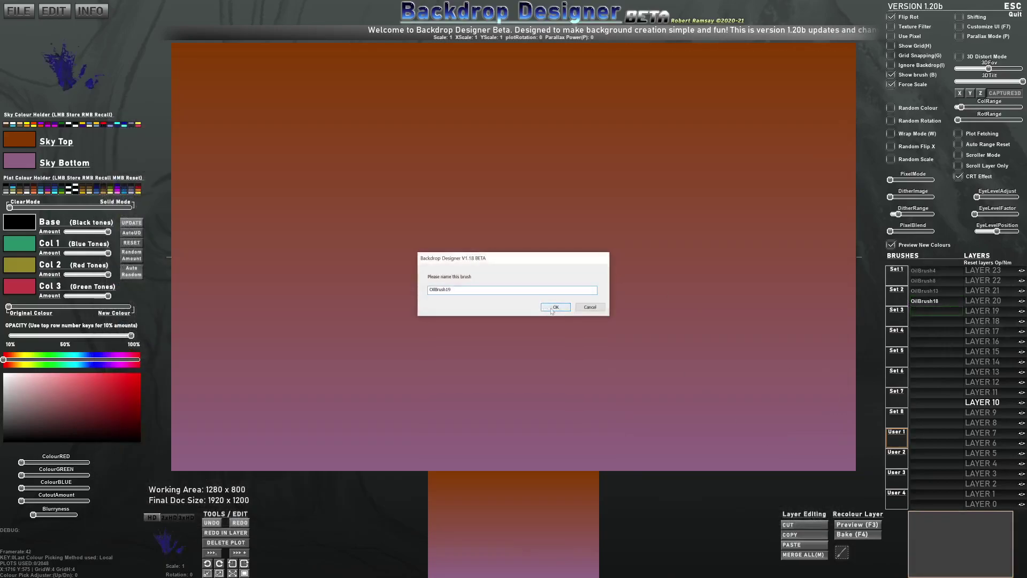
left_click(555, 308)
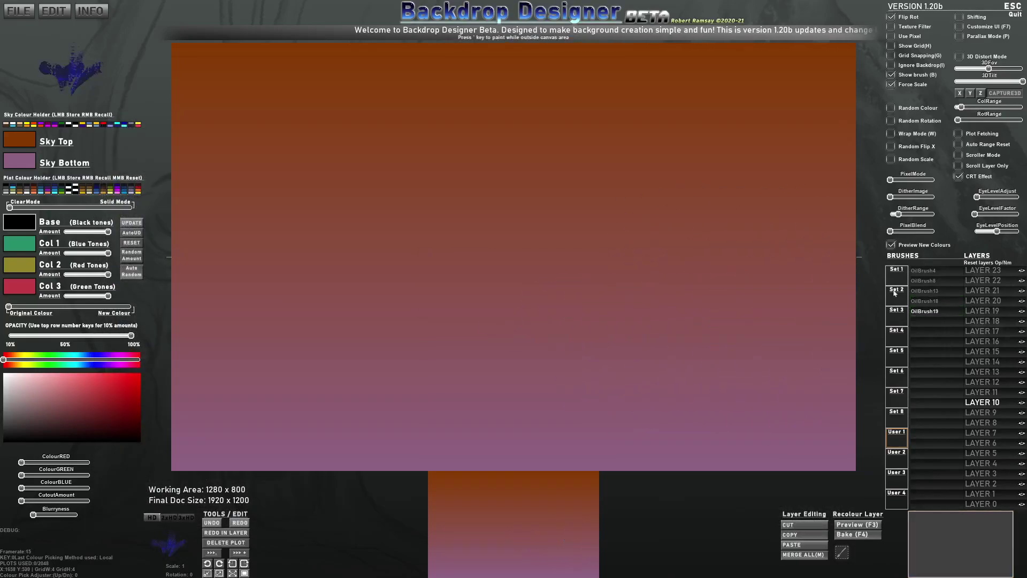
Activate all the imported User 1 oil brushes together and reduce the brush scale to 0.40
left_click(901, 441)
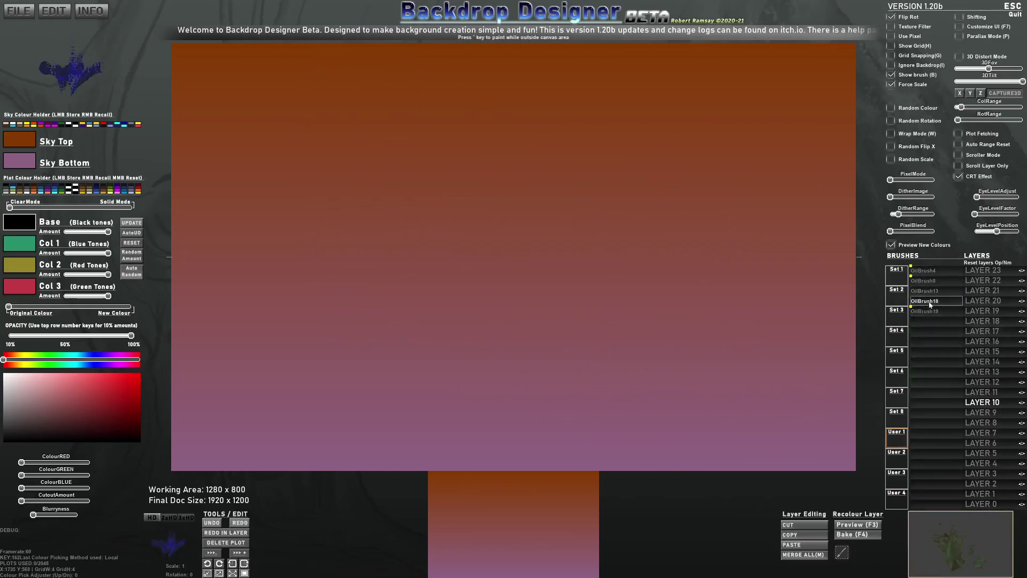
scroll(443, 268, "down", 8)
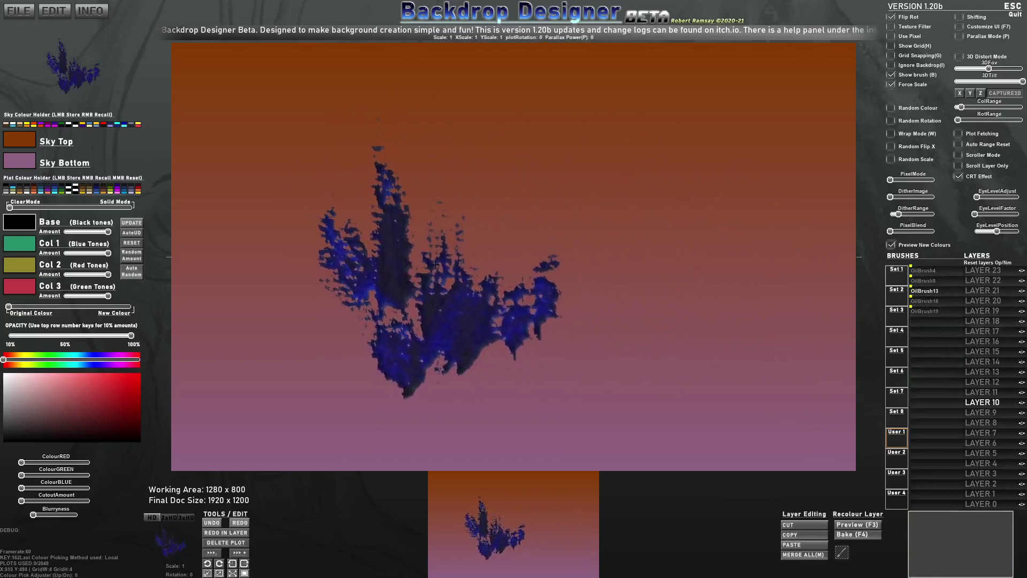
scroll(436, 259, "down", 1)
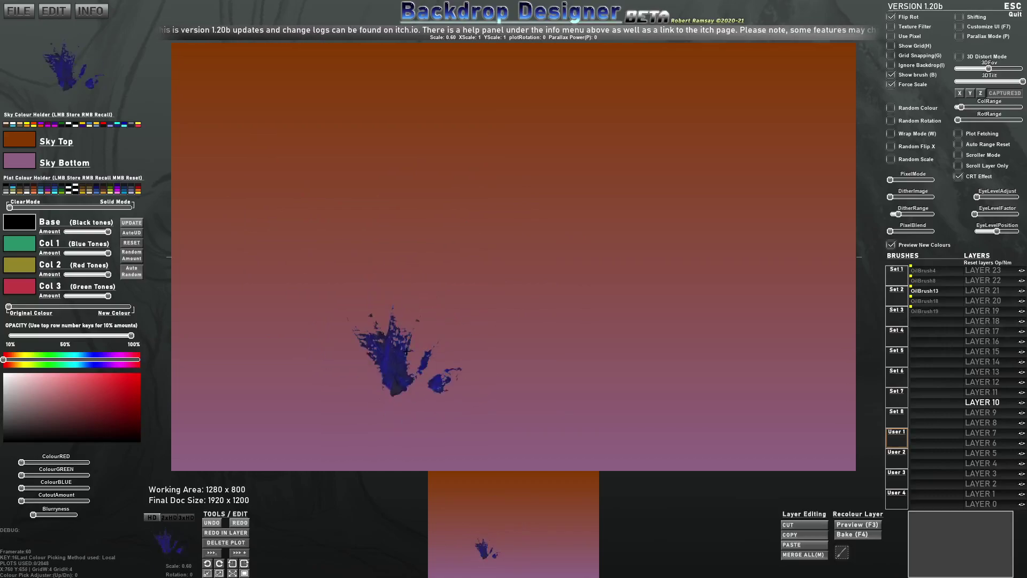
key("bracketleft")
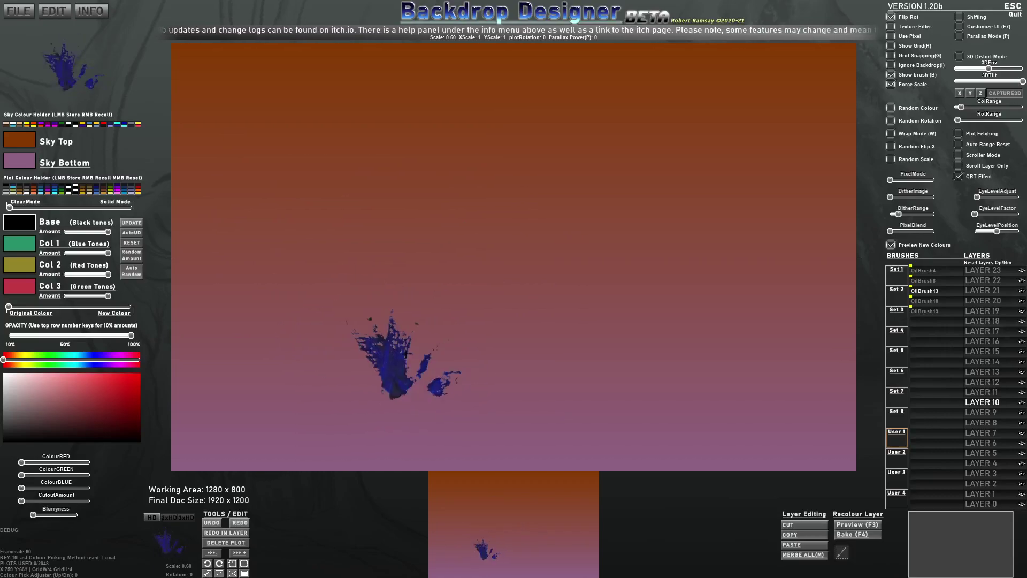
key("bracketleft")
key("bracketleft")
key("bracketleft")
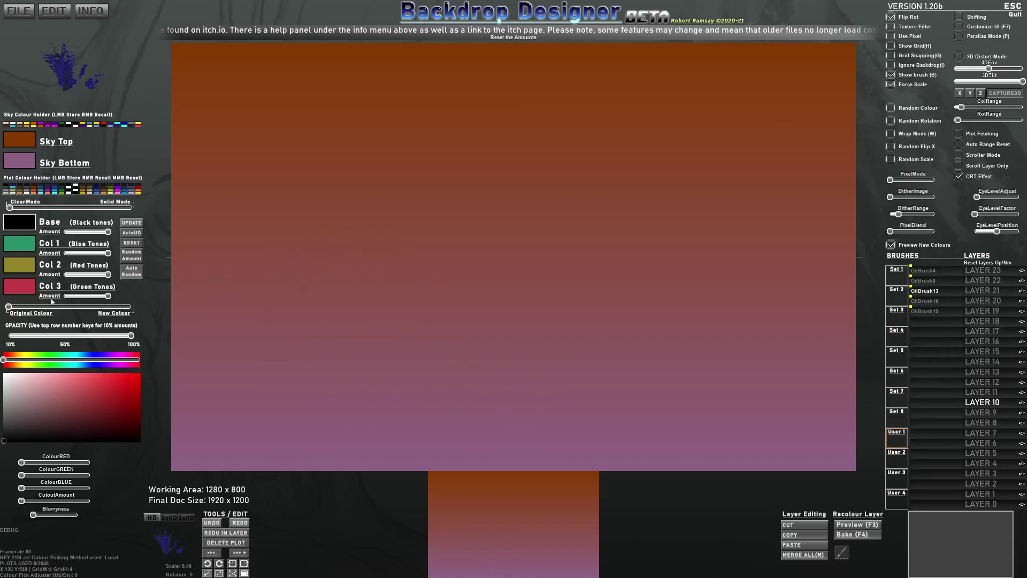
Shift the brush fully to the new colours, with dark green Base, aqua Col 1, light green Col 2 and bright green Col 3
left_click_drag(14, 308, 124, 306)
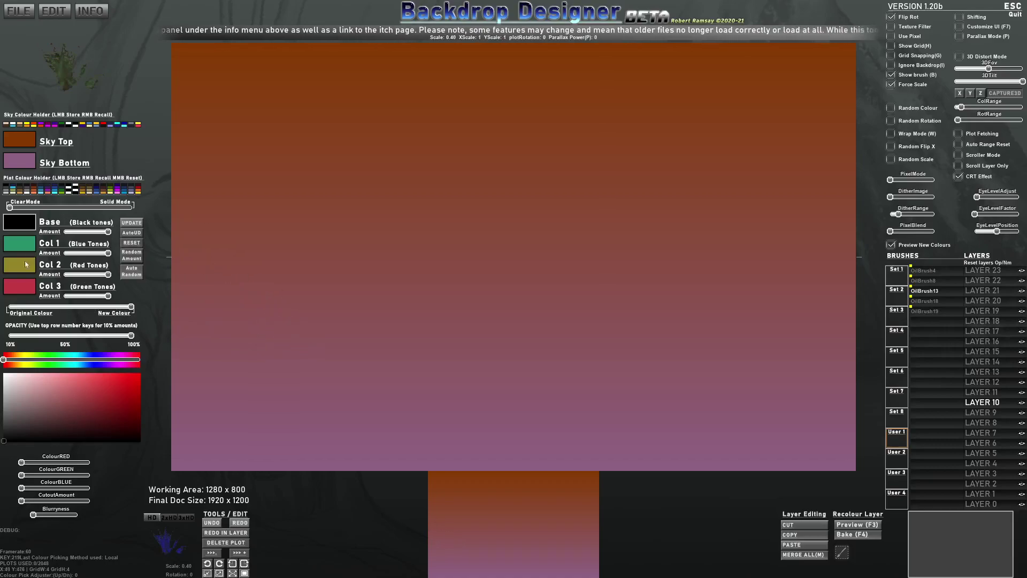
left_click(47, 365)
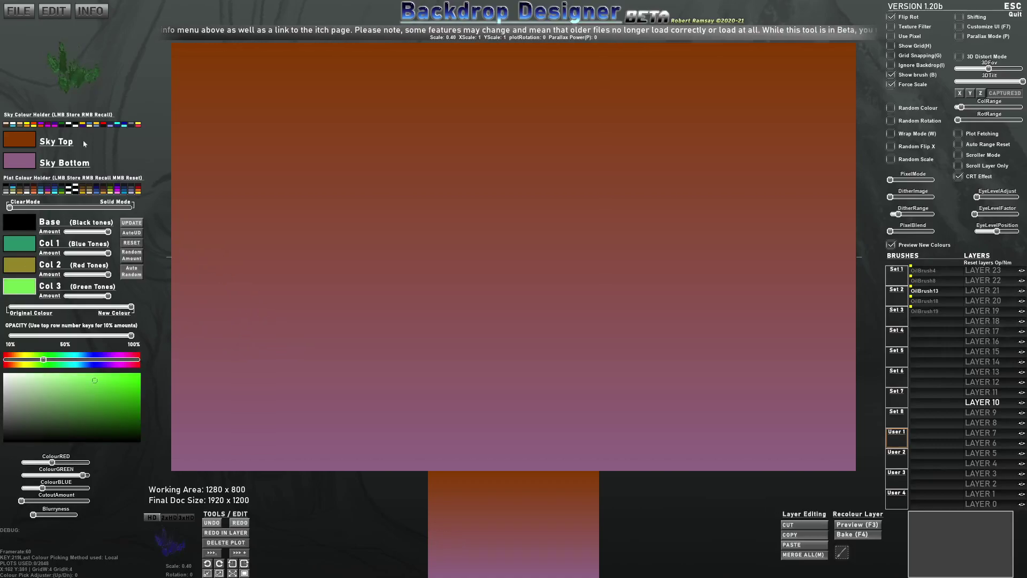
left_click(73, 373)
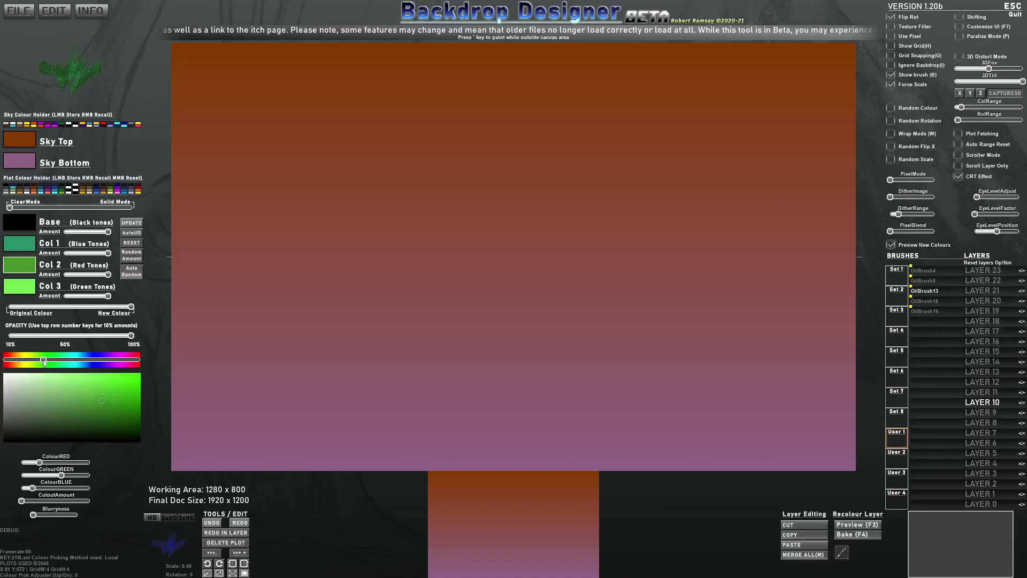
left_click(24, 250)
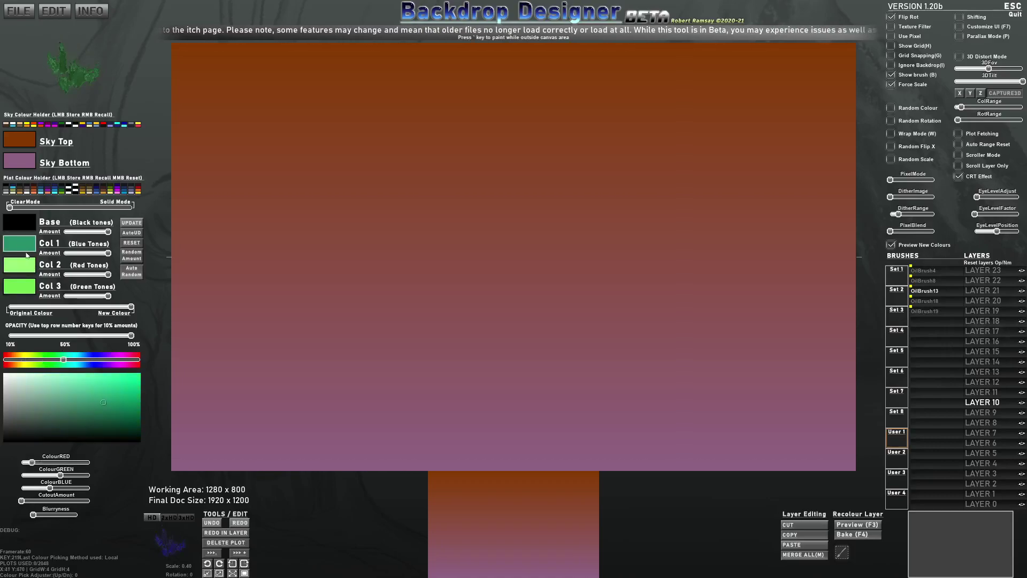
mouse_move(76, 399)
left_mouse_down()
mouse_move(76, 377)
mouse_move(91, 410)
mouse_move(78, 427)
mouse_move(109, 427)
left_mouse_up()
left_click(50, 365)
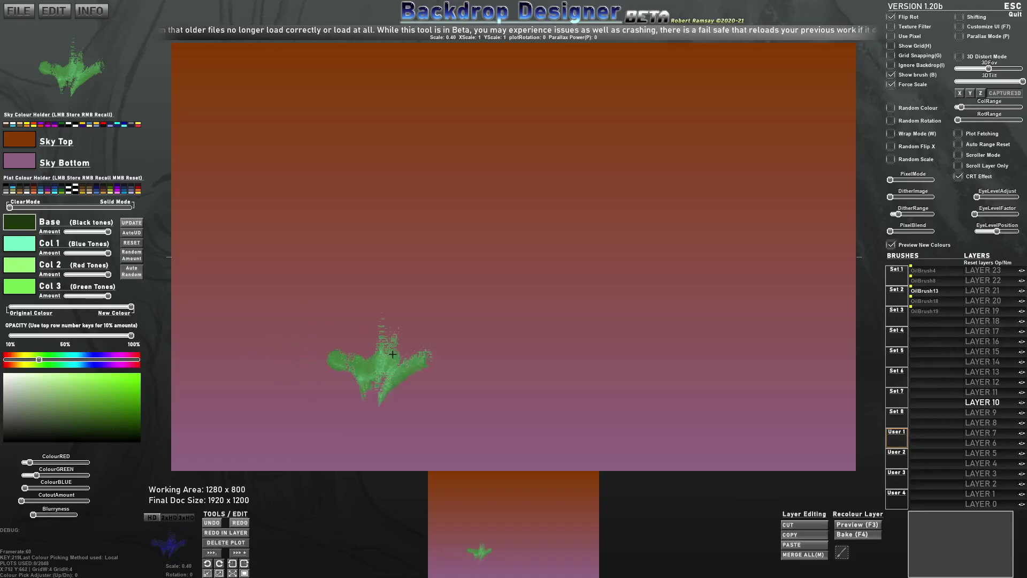
Reduce the brush scale to 0.17 and paint a band of green foliage along the canvas's lower right
scroll(763, 393, "down", 3)
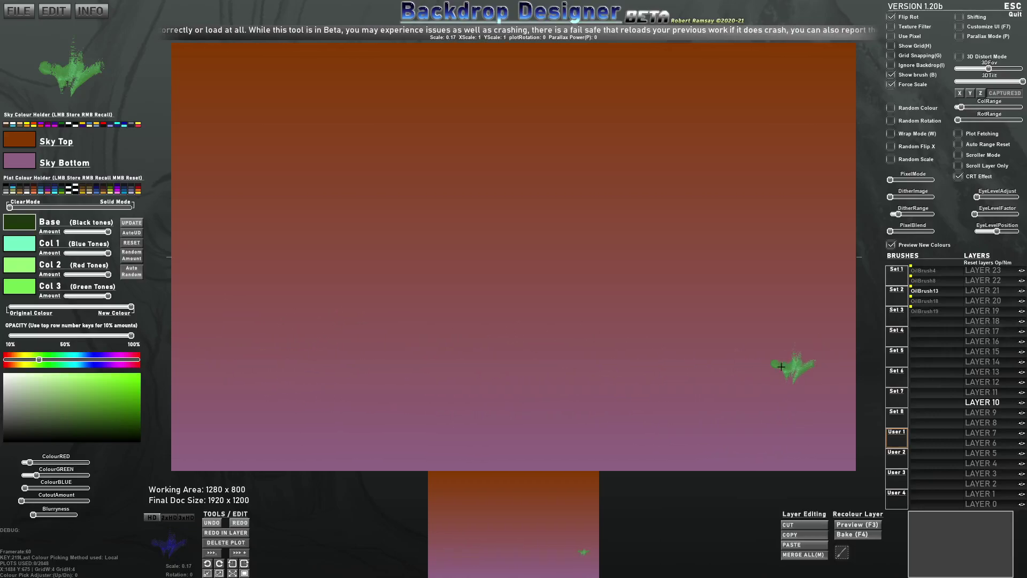
mouse_move(816, 375)
left_mouse_down()
mouse_move(719, 381)
mouse_move(802, 379)
mouse_move(828, 392)
mouse_move(699, 400)
left_mouse_up()
mouse_move(843, 417)
left_mouse_down()
mouse_move(553, 433)
mouse_move(632, 445)
left_mouse_up()
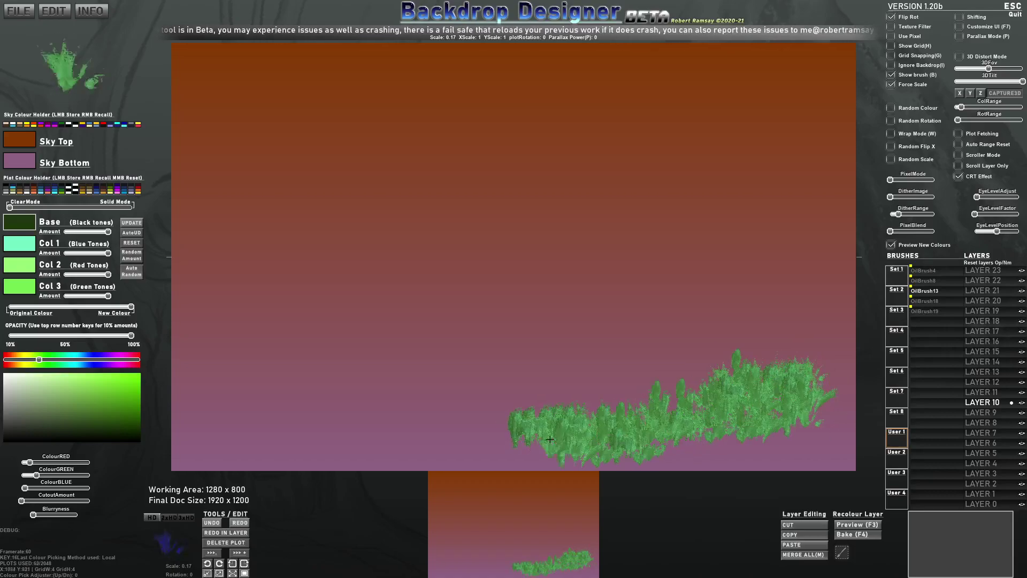
Enable Random Flip X and Random Scale, and paint a foliage clump in the canvas's lower left
left_click(893, 148)
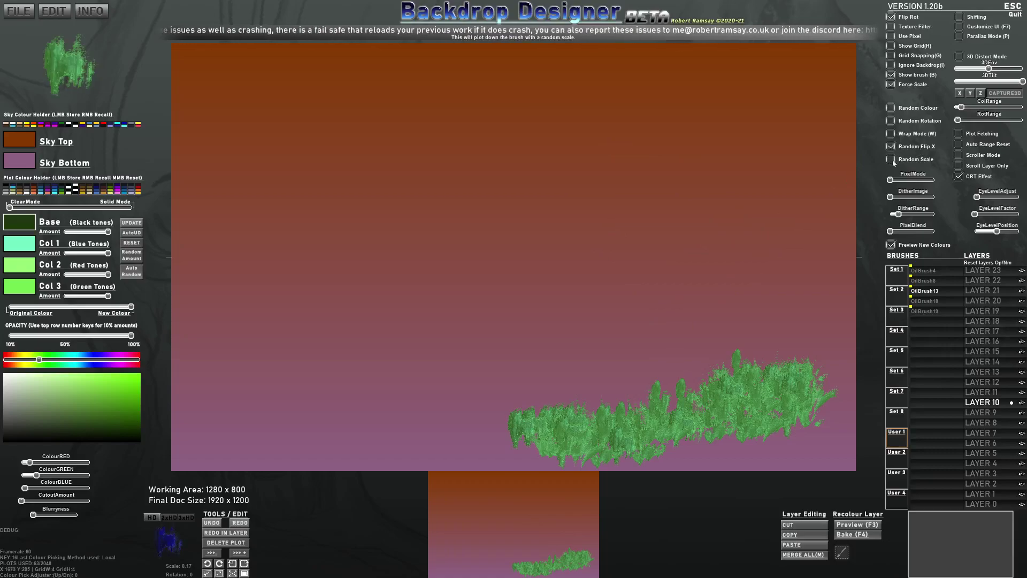
mouse_move(374, 433)
left_mouse_down()
mouse_move(224, 423)
mouse_move(345, 438)
mouse_move(232, 452)
left_mouse_up()
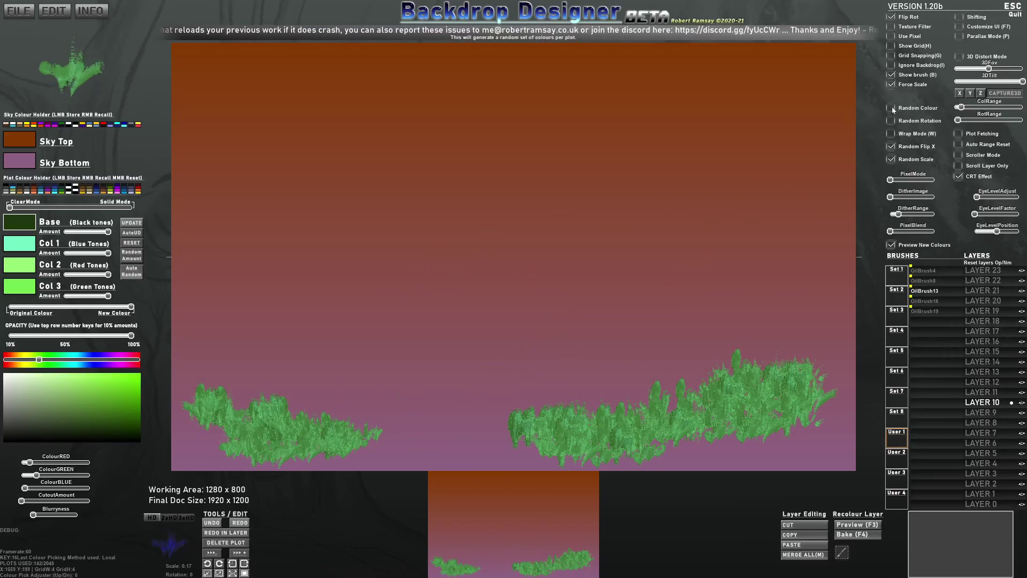
Turn on Random Colour with a raised ColRange, thicken the lower-right foliage and add varied tufts above the lower-left clump
left_click_drag(717, 427, 659, 442)
mouse_move(561, 439)
left_mouse_down()
mouse_move(700, 438)
mouse_move(635, 454)
mouse_move(744, 446)
mouse_move(735, 435)
mouse_move(766, 414)
mouse_move(708, 455)
left_mouse_up()
left_click(343, 406)
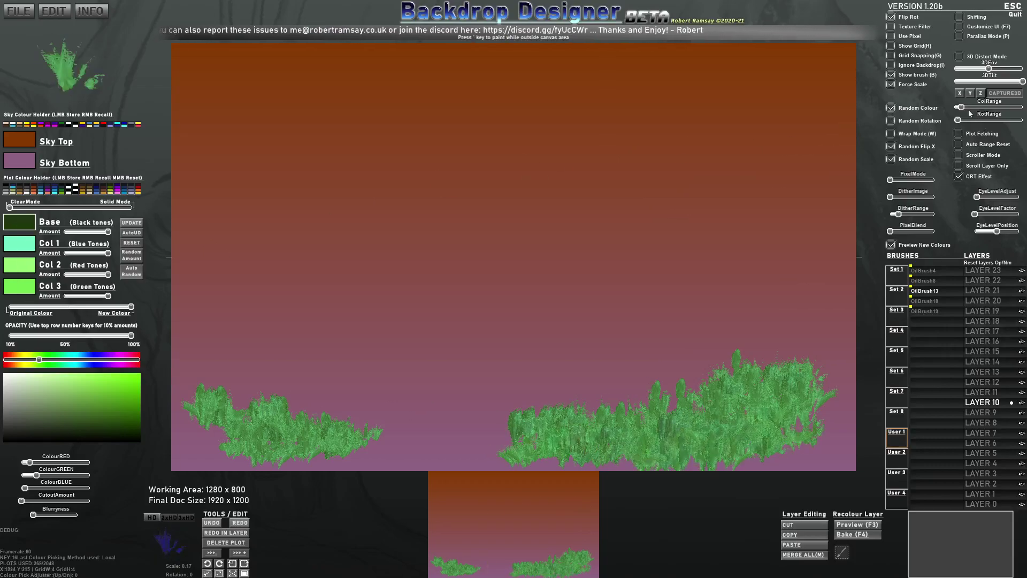
mouse_move(781, 380)
left_mouse_down()
mouse_move(813, 428)
mouse_move(803, 449)
mouse_move(830, 453)
mouse_move(840, 428)
mouse_move(829, 396)
mouse_move(814, 439)
mouse_move(535, 452)
left_mouse_up()
mouse_move(343, 379)
left_mouse_down()
mouse_move(315, 393)
mouse_move(257, 385)
left_mouse_up()
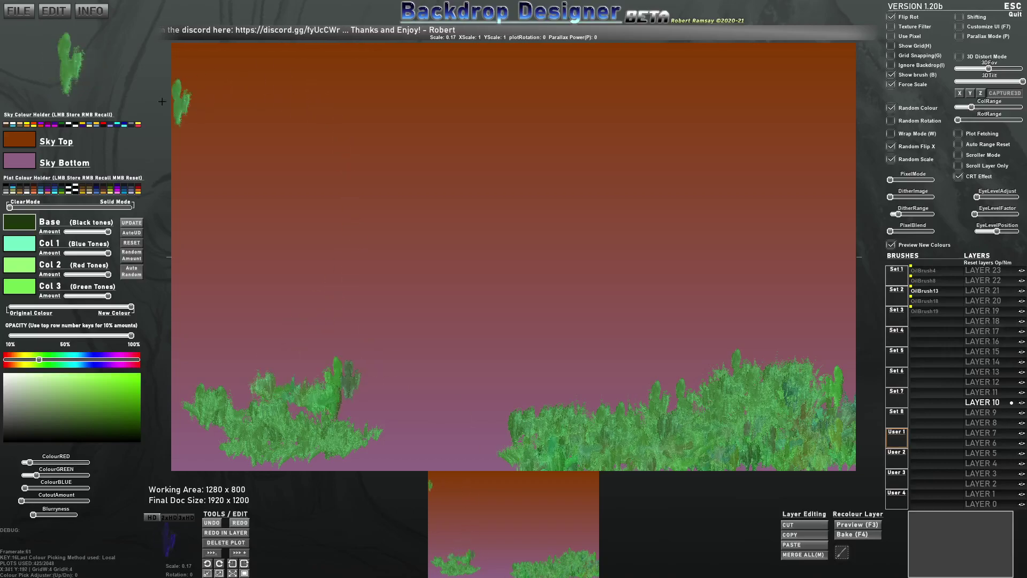
Set the Sky Bottom colour to a green sampled from the painted foliage in the canvas's lower left
left_click(24, 165)
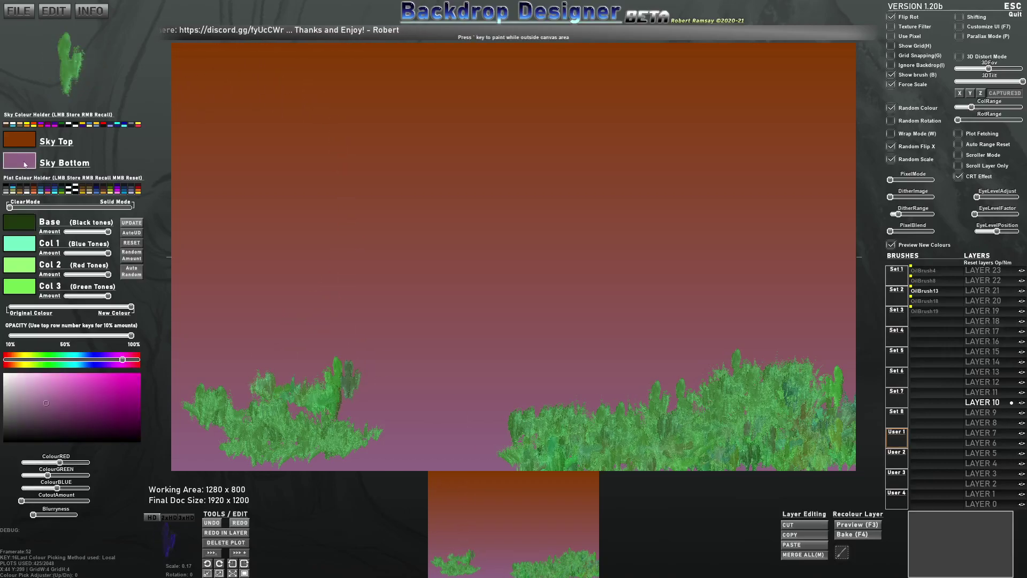
left_click(302, 439)
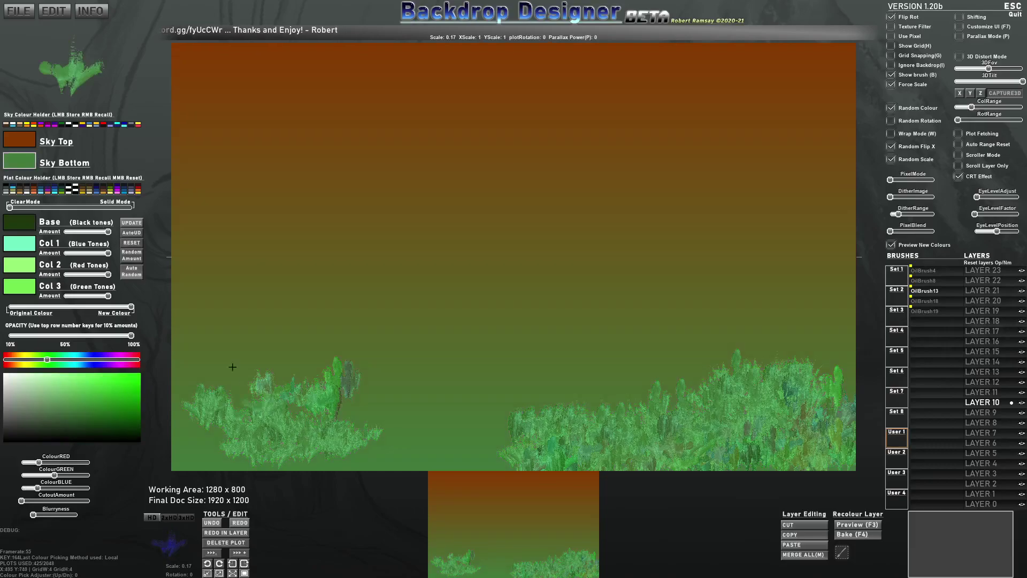
Set the Sky Top colour to a light grey so the sky fades down into the green
left_click(25, 137)
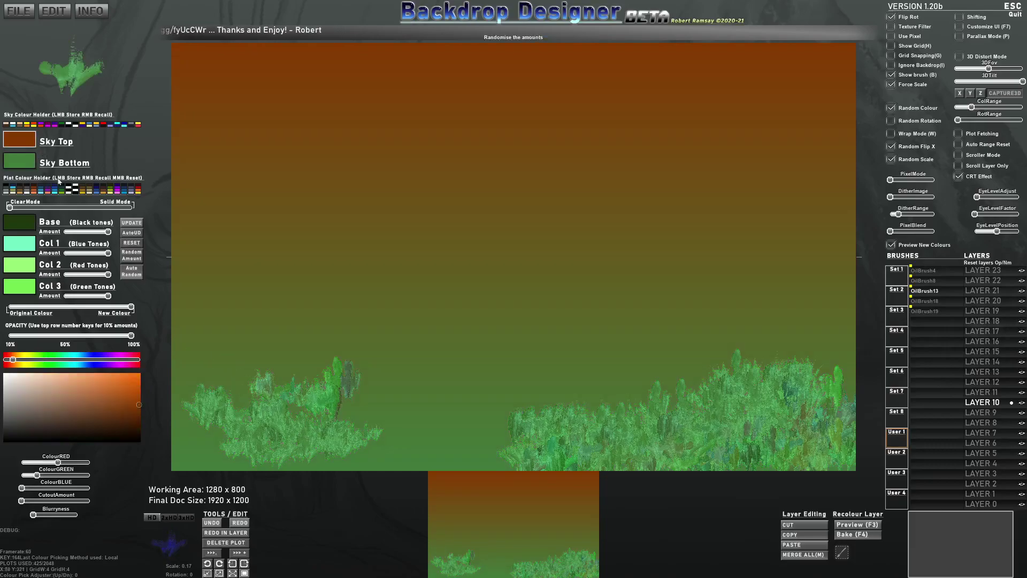
left_click(76, 360)
left_click(114, 377)
left_click_drag(119, 383, 4, 385)
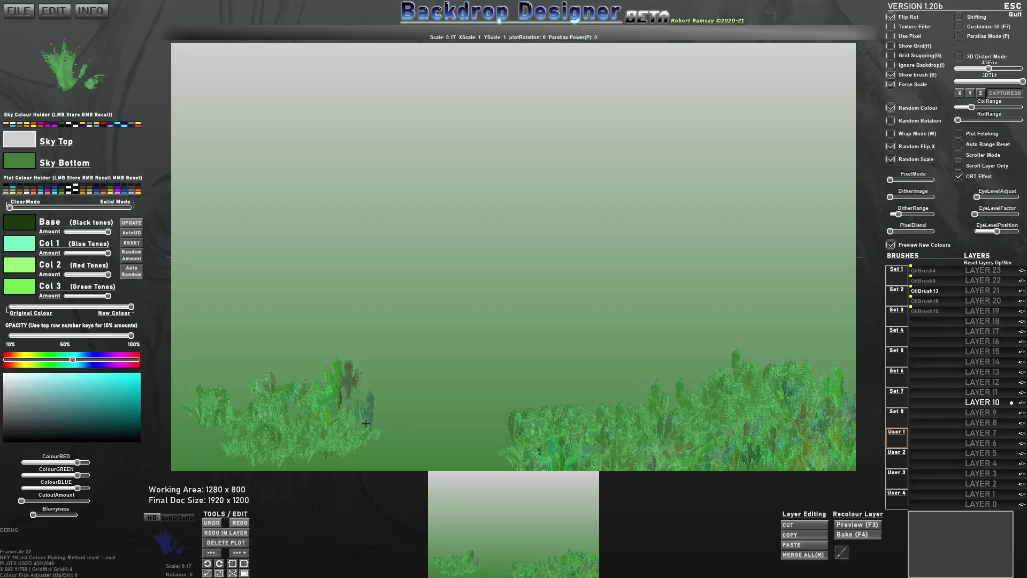
Thicken the foliage along the canvas's lower edge and paint detached tufts across the middle on both sides
mouse_move(246, 451)
left_mouse_down()
mouse_move(450, 460)
mouse_move(359, 465)
mouse_move(356, 412)
left_mouse_up()
mouse_move(552, 413)
left_mouse_down()
mouse_move(798, 350)
mouse_move(785, 318)
mouse_move(833, 299)
mouse_move(601, 353)
mouse_move(737, 328)
mouse_move(559, 374)
mouse_move(251, 337)
mouse_move(232, 309)
mouse_move(208, 301)
mouse_move(299, 350)
mouse_move(236, 311)
mouse_move(324, 314)
mouse_move(275, 300)
mouse_move(335, 332)
mouse_move(166, 247)
left_mouse_up()
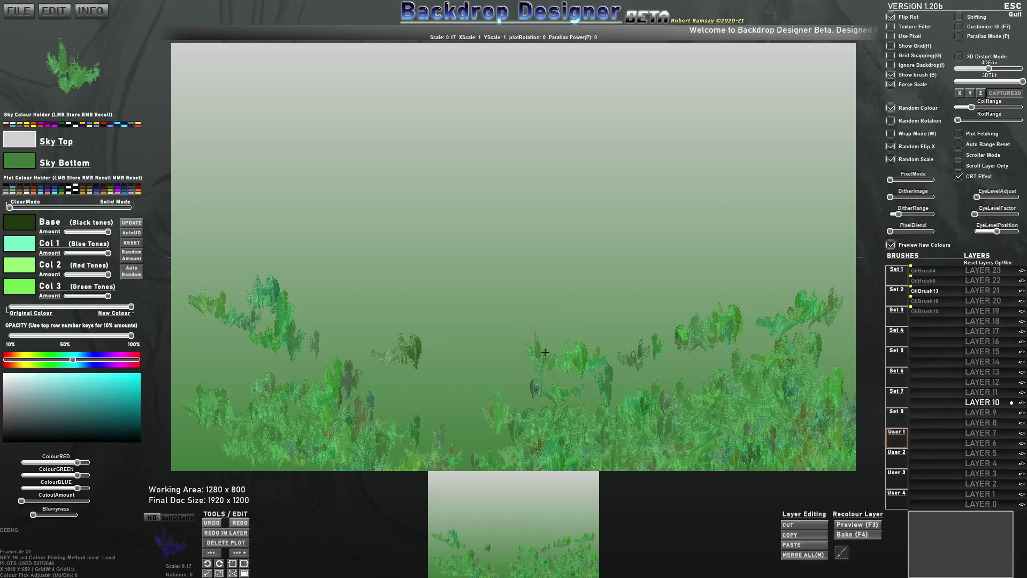
Reset all plot data to clear the painted foliage and the test marks from the canvas
key("n")
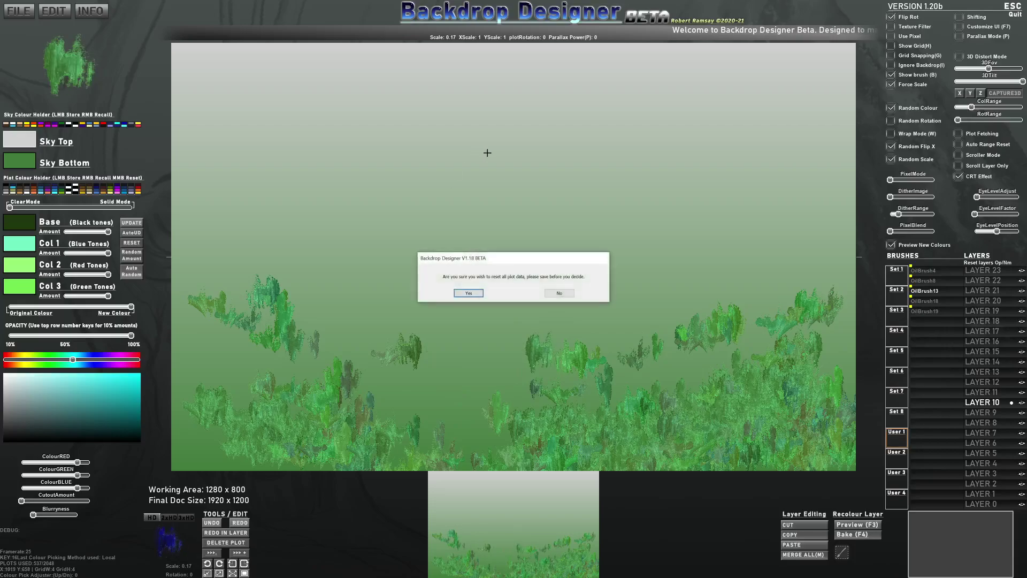
left_click(474, 291)
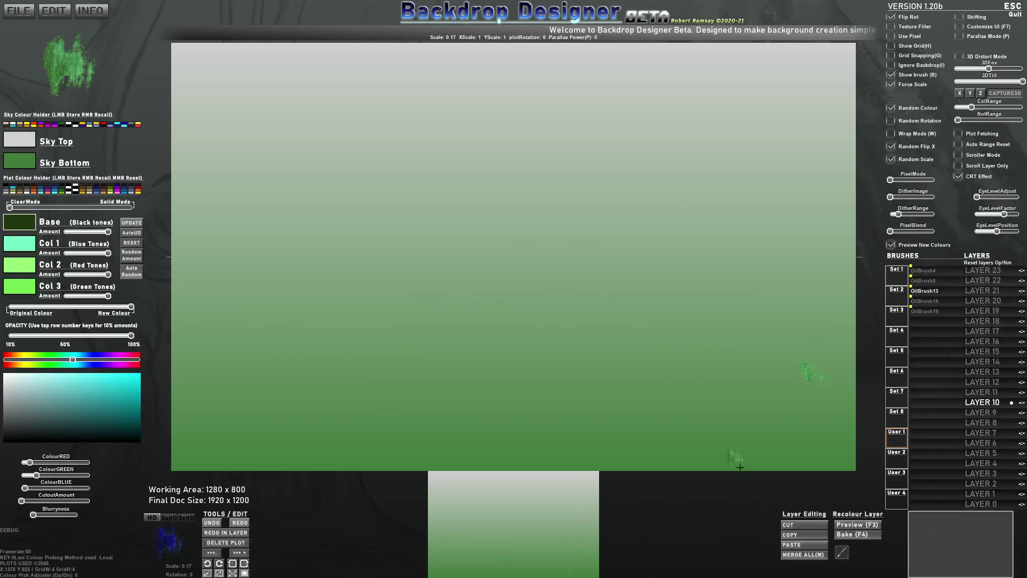
key("n")
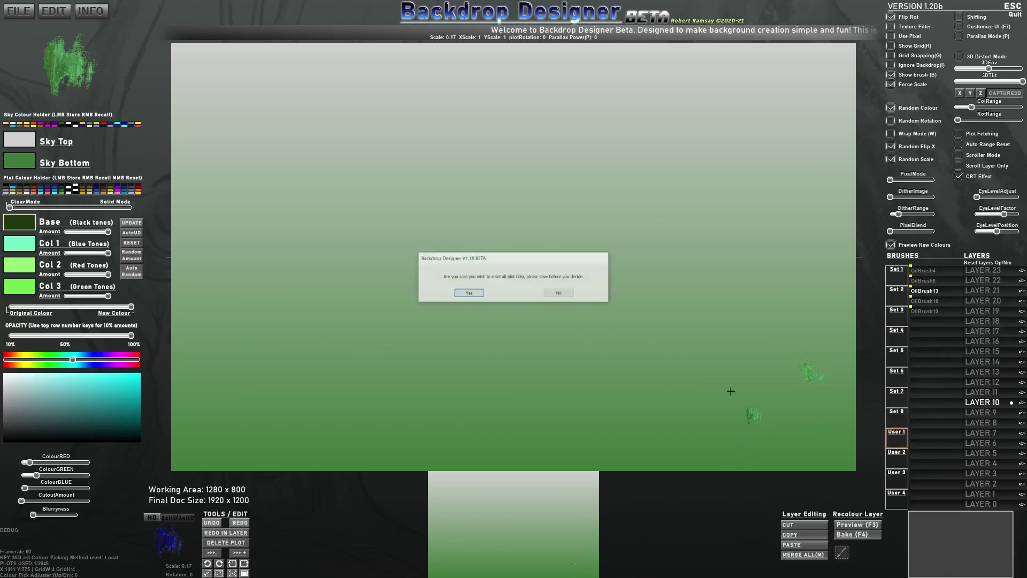
left_click(473, 294)
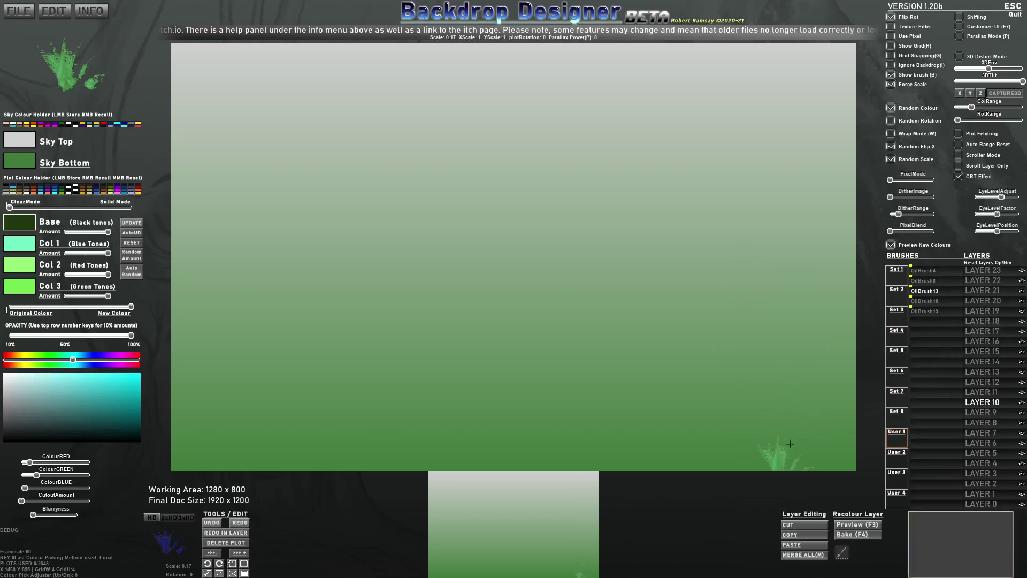
Paint a tall mass of green foliage on the canvas's right side, from the lower edge up to mid-height
mouse_move(761, 341)
left_mouse_down()
mouse_move(742, 448)
mouse_move(761, 445)
mouse_move(774, 428)
mouse_move(757, 415)
mouse_move(771, 438)
mouse_move(692, 467)
mouse_move(624, 474)
mouse_move(734, 398)
mouse_move(726, 387)
mouse_move(584, 445)
mouse_move(753, 322)
mouse_move(741, 289)
left_mouse_up()
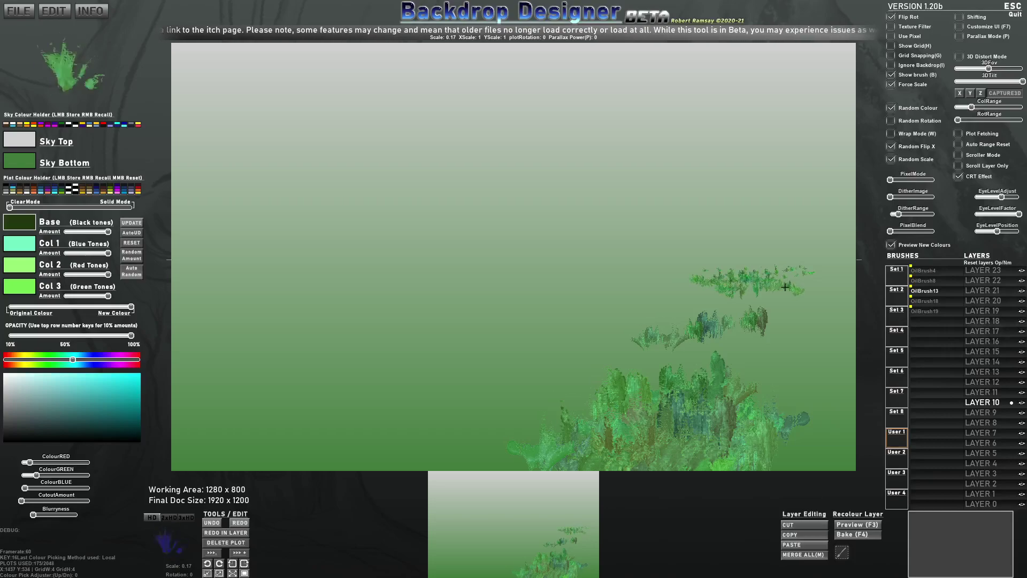
mouse_move(741, 302)
left_mouse_down()
mouse_move(803, 287)
mouse_move(623, 356)
mouse_move(803, 291)
left_mouse_up()
mouse_move(743, 336)
left_mouse_down()
mouse_move(805, 317)
mouse_move(749, 351)
mouse_move(760, 367)
mouse_move(809, 364)
mouse_move(810, 378)
mouse_move(842, 381)
mouse_move(808, 428)
mouse_move(841, 427)
left_mouse_up()
Paint a matching foliage mass on the canvas's left side, sloping down towards the open centre
mouse_move(372, 410)
left_mouse_down()
mouse_move(231, 391)
mouse_move(268, 374)
mouse_move(316, 417)
mouse_move(251, 300)
mouse_move(319, 342)
left_mouse_up()
mouse_move(308, 299)
left_mouse_down()
mouse_move(401, 343)
mouse_move(328, 352)
mouse_move(337, 417)
mouse_move(308, 446)
mouse_move(199, 449)
mouse_move(177, 321)
mouse_move(235, 367)
mouse_move(188, 288)
mouse_move(240, 316)
mouse_move(213, 271)
left_mouse_up()
left_click_drag(189, 337, 203, 282)
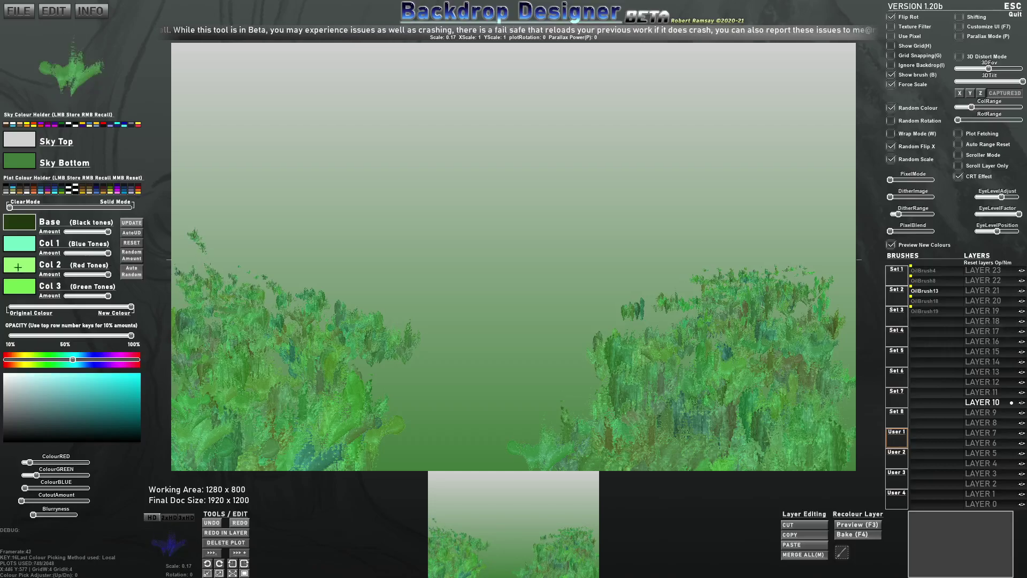
Change Col 1 to a dark teal green and paint darker strokes over both foliage masses
left_click(17, 250)
left_click_drag(80, 396, 94, 418)
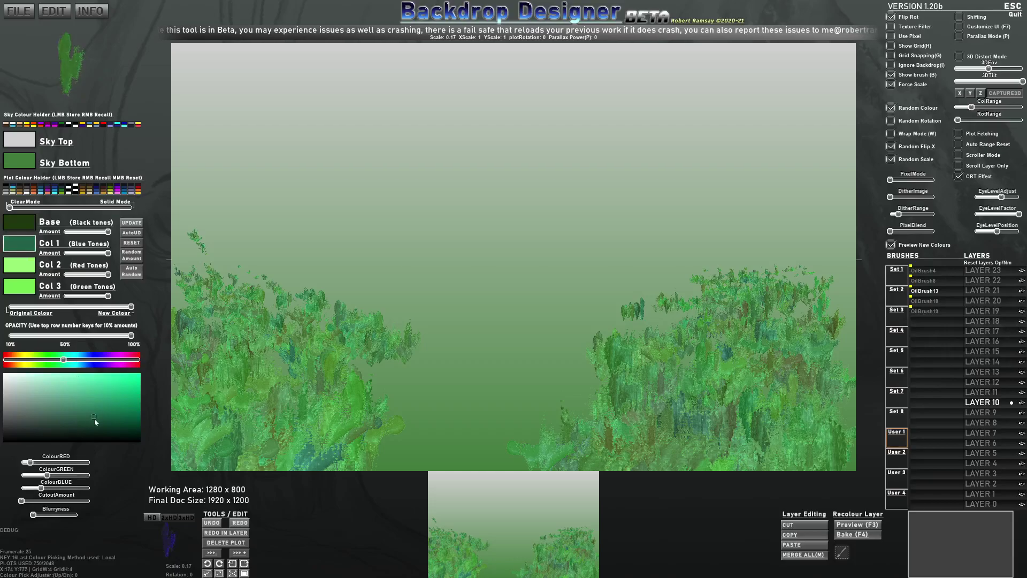
mouse_move(184, 312)
left_mouse_down()
mouse_move(299, 375)
mouse_move(252, 391)
mouse_move(225, 442)
mouse_move(295, 455)
mouse_move(717, 406)
mouse_move(642, 450)
mouse_move(824, 425)
mouse_move(840, 342)
mouse_move(797, 316)
mouse_move(707, 332)
mouse_move(642, 374)
mouse_move(669, 428)
mouse_move(738, 455)
mouse_move(801, 371)
mouse_move(798, 428)
mouse_move(706, 444)
mouse_move(785, 302)
left_mouse_up()
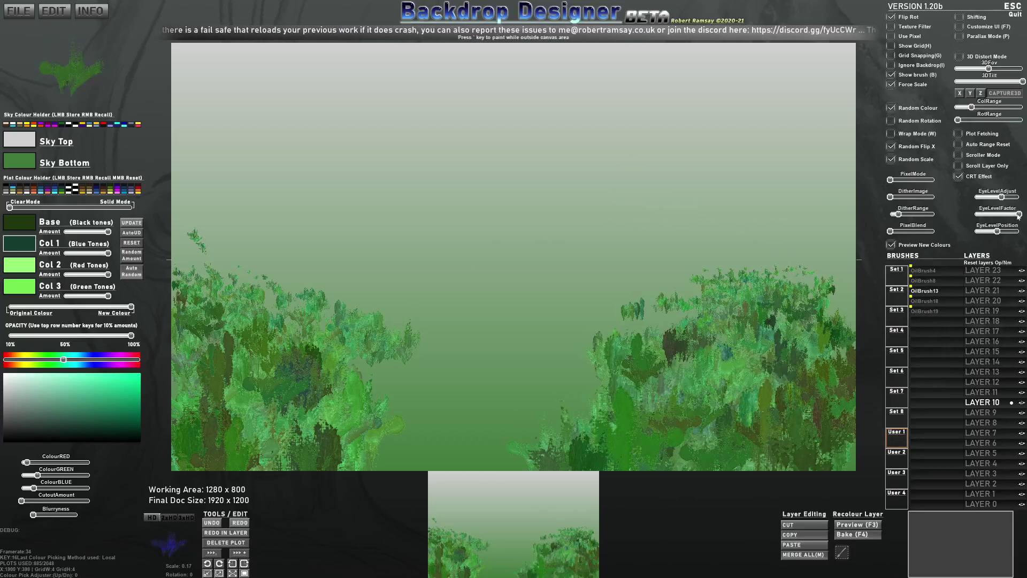
Adjust EyeLevelAdjust and set EyeLevelPosition slightly below the middle of its range to rescale the painted foliage
left_click_drag(1001, 197, 987, 201)
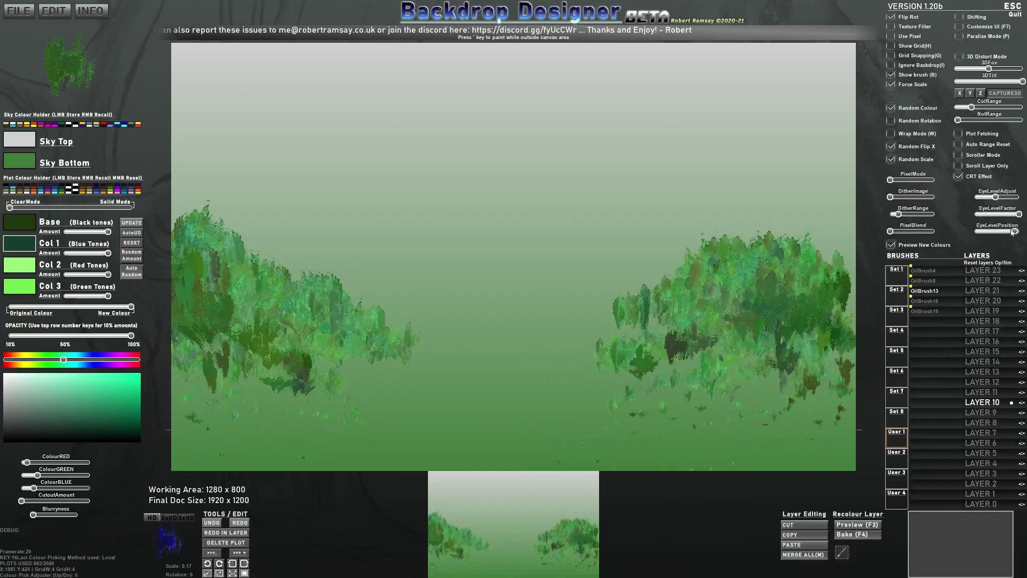
left_click_drag(988, 232, 1007, 232)
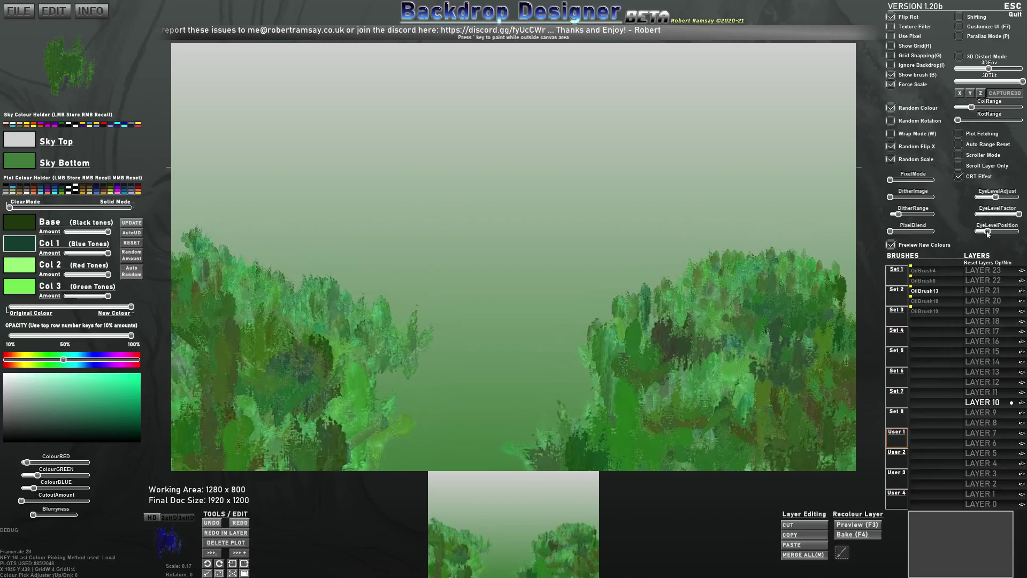
left_click(989, 236)
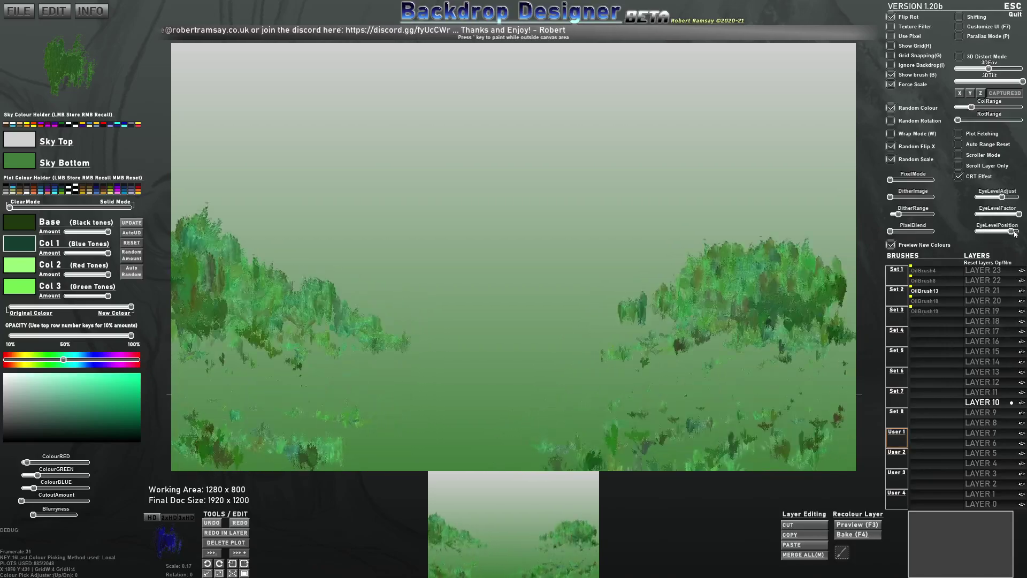
mouse_move(990, 232)
left_mouse_down()
mouse_move(974, 231)
mouse_move(1005, 234)
mouse_move(994, 234)
left_mouse_up()
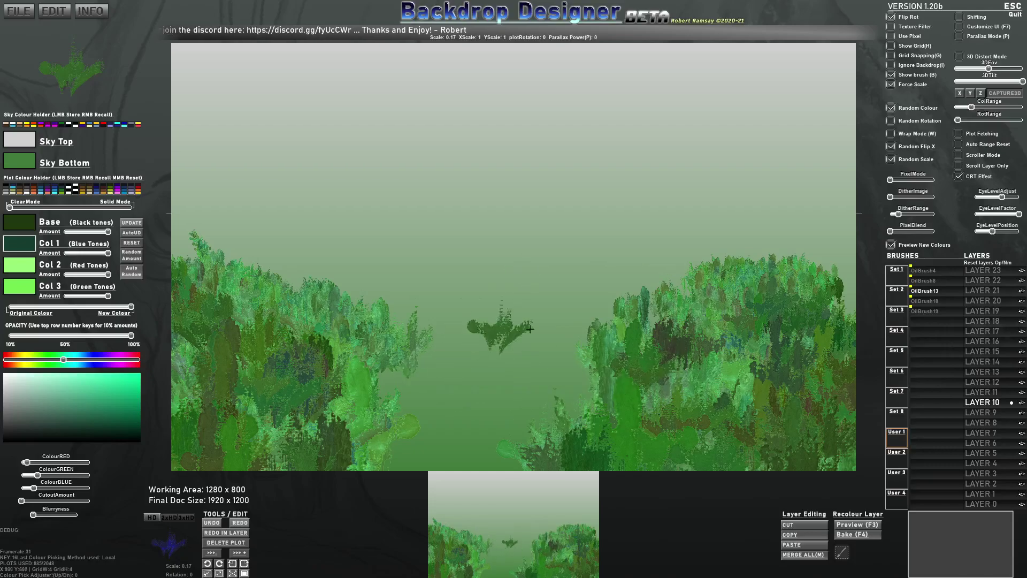
Make Layer 9 the active layer and import OilBrush9.png and OilBrush10.png as brushes under their default names
left_click(989, 413)
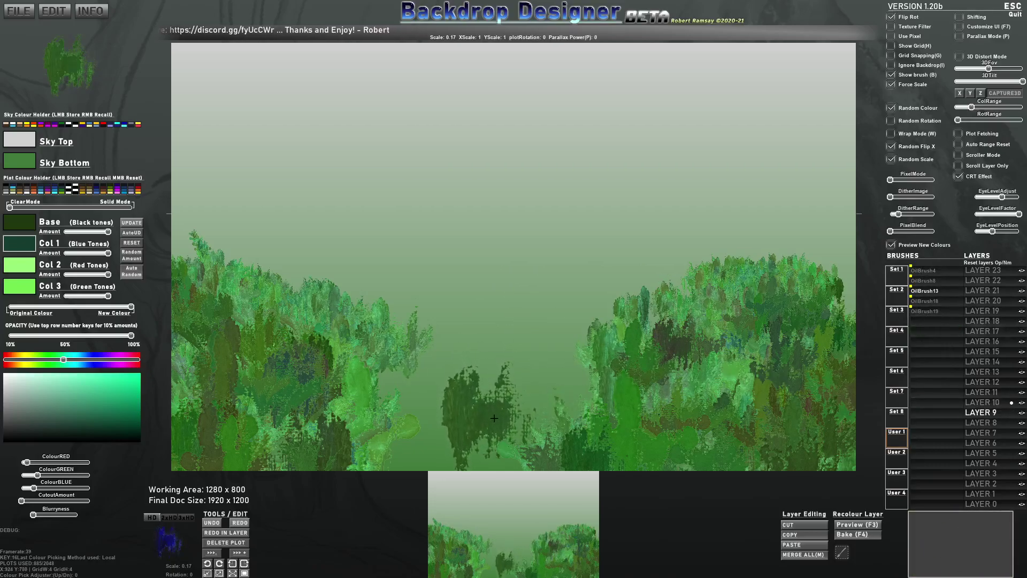
left_click(923, 324)
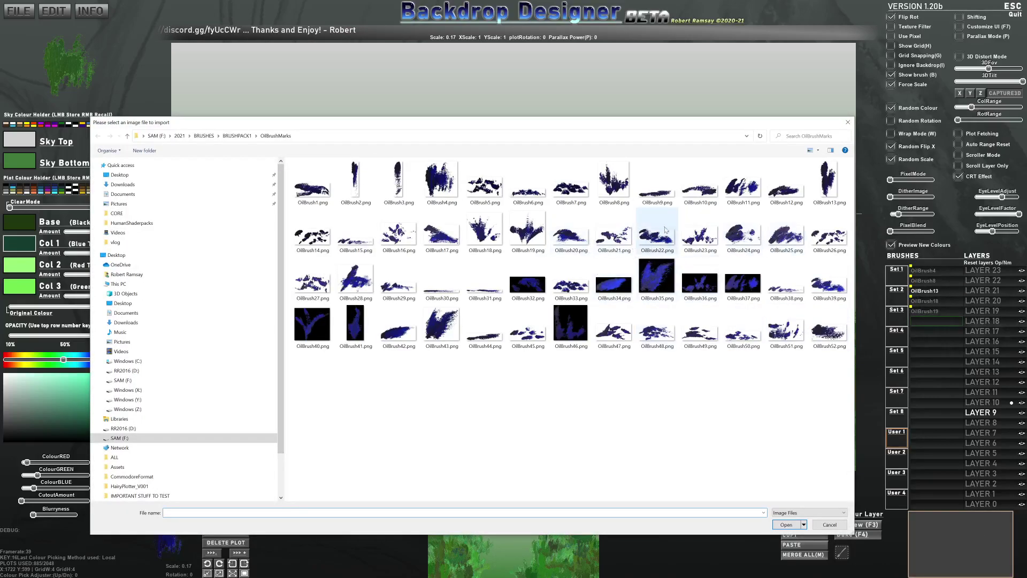
double_click(662, 198)
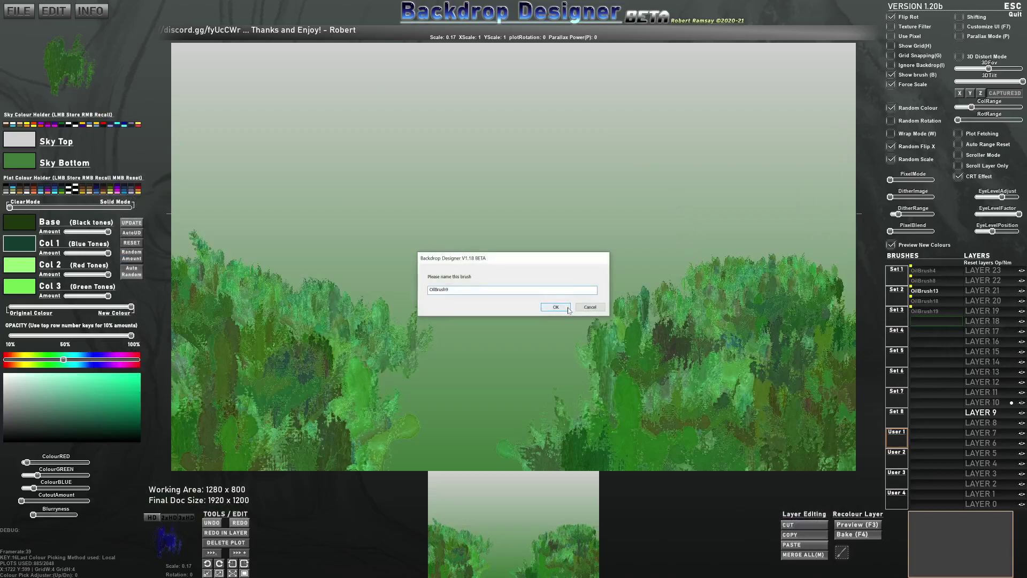
left_click(569, 310)
left_click(938, 332)
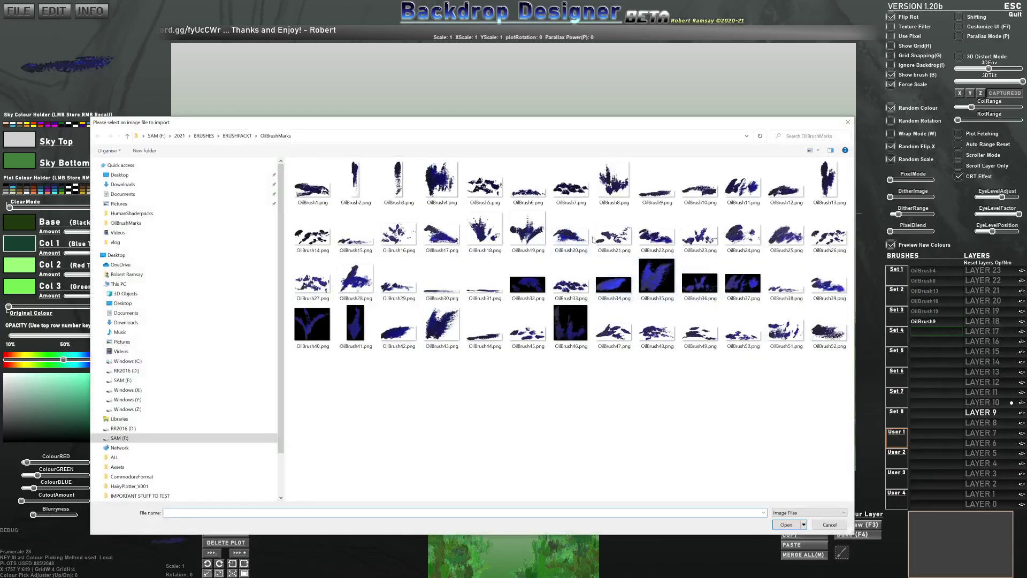
double_click(701, 185)
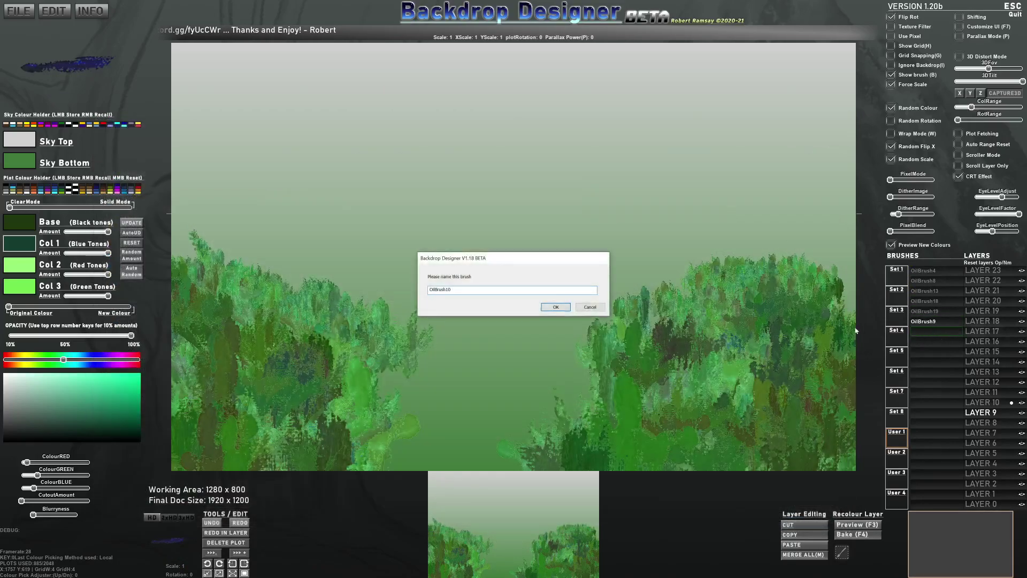
left_click(556, 307)
Import OilBrush30.png and OilBrush31.png into the next free brush slots under their default names
left_click(936, 338)
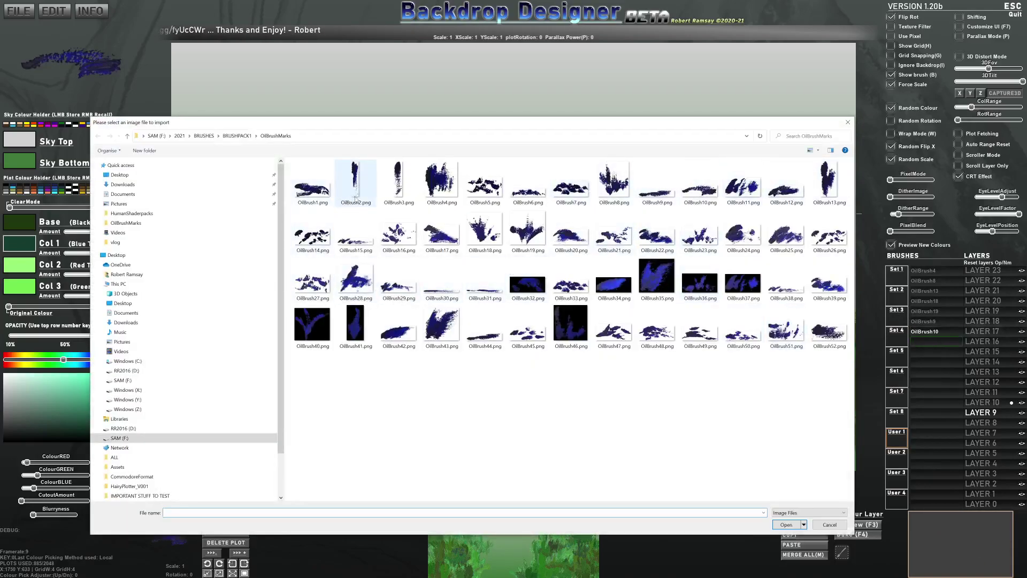
double_click(442, 289)
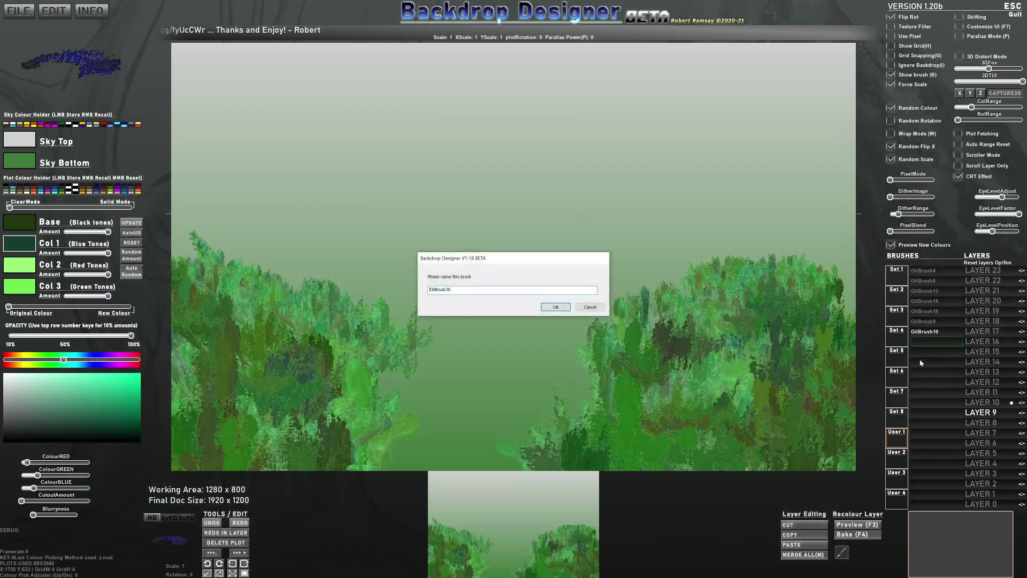
left_click(555, 307)
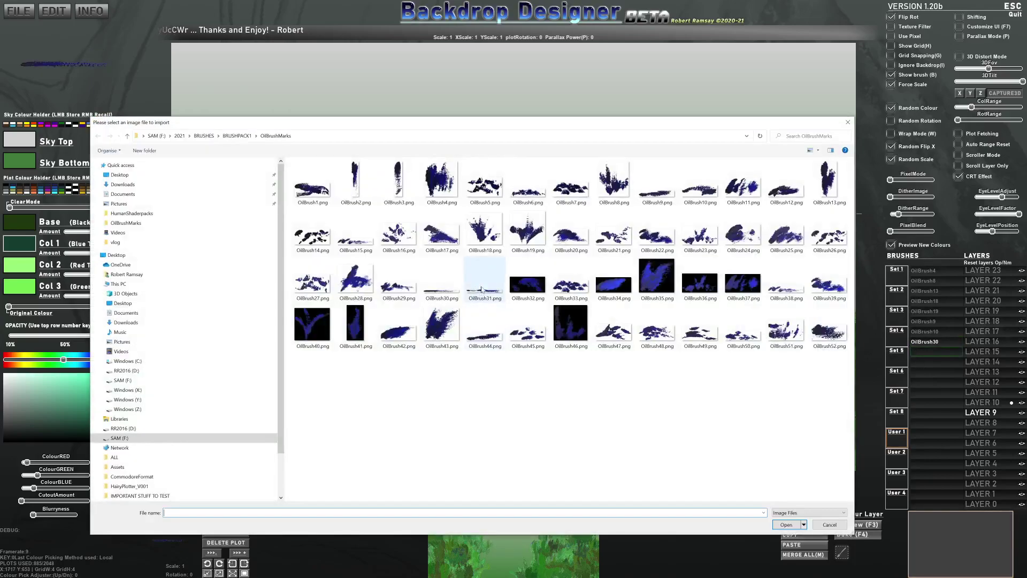
double_click(481, 290)
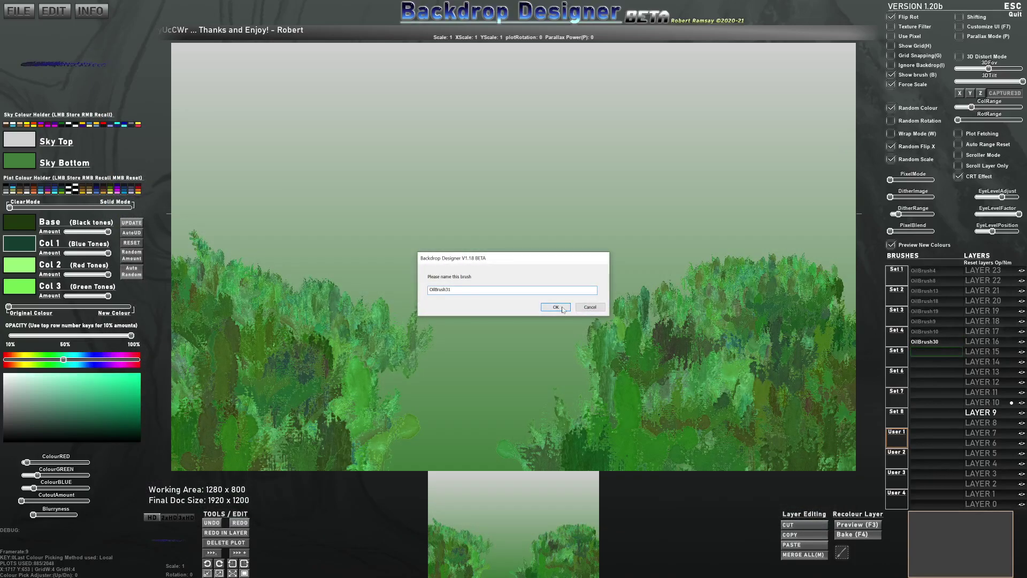
left_click(556, 307)
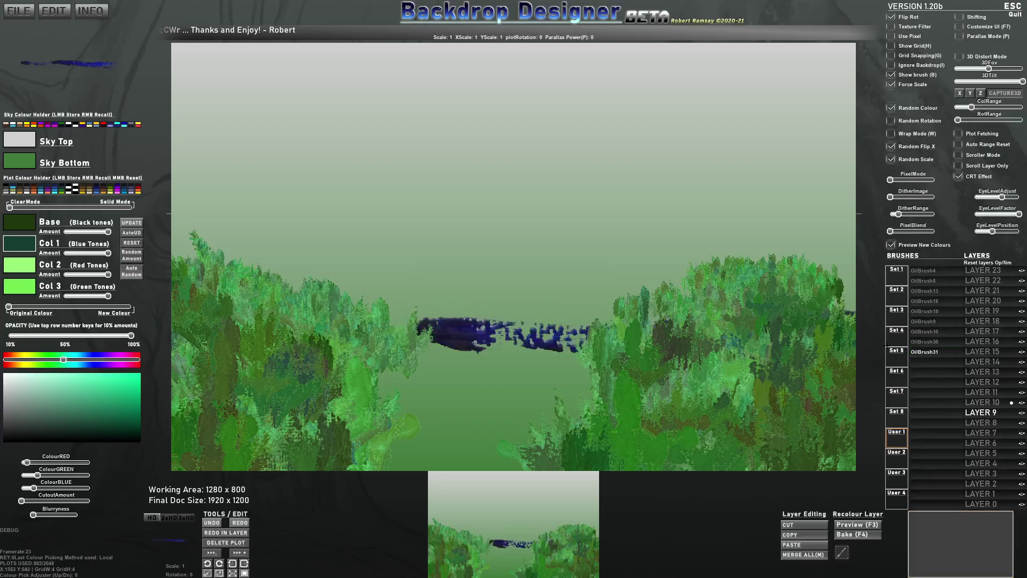
Import OilBrush44.png and OilBrush52.png into the next free brush slots under their default names
left_click(928, 360)
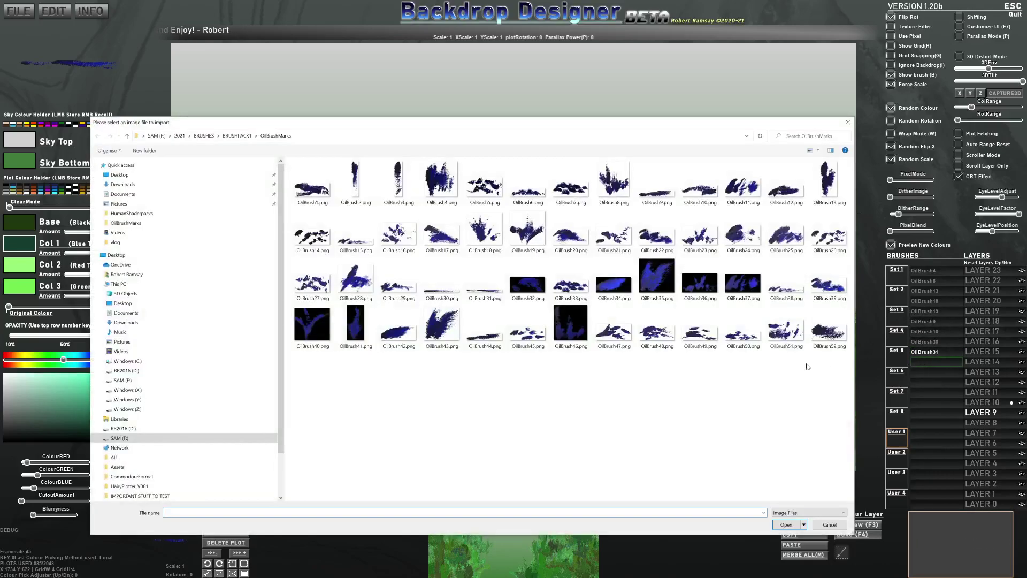
double_click(480, 337)
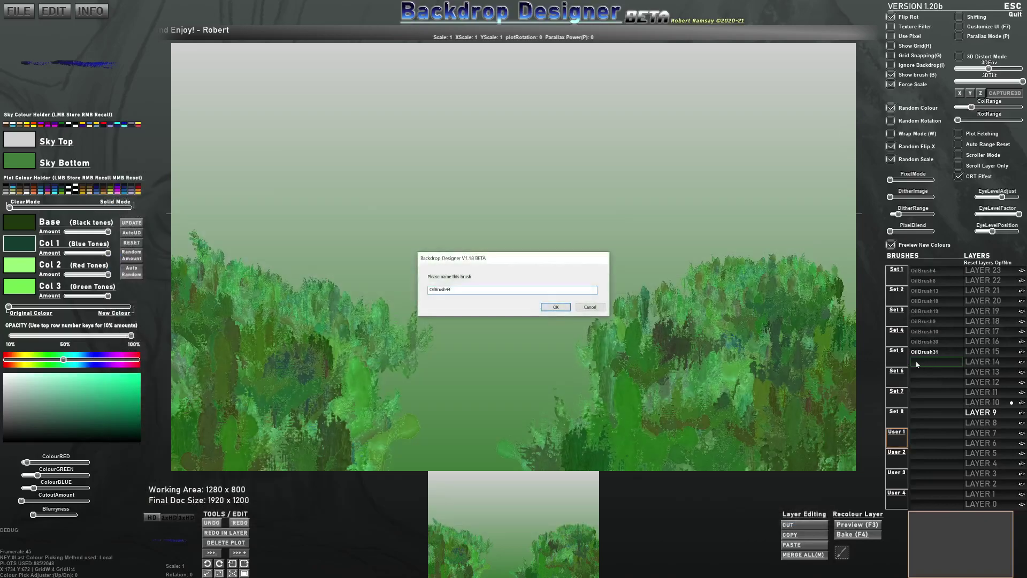
left_click(556, 307)
left_click(927, 371)
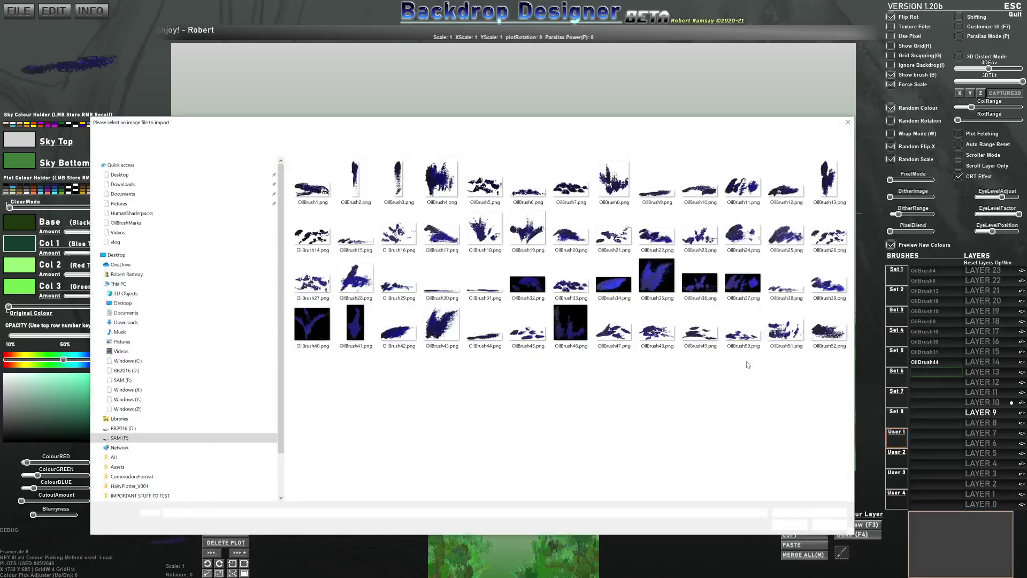
left_click(829, 333)
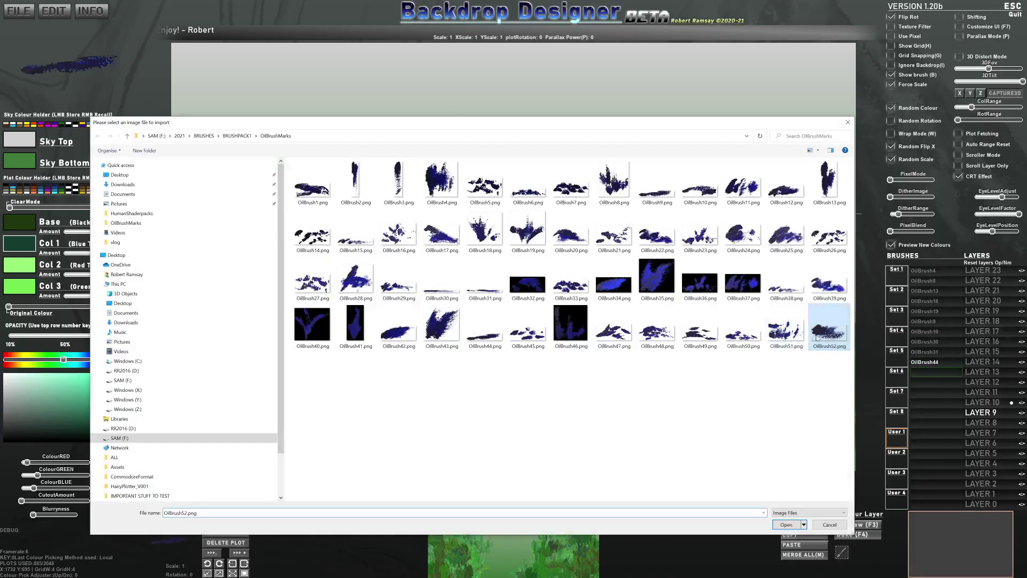
left_click(789, 525)
left_click(556, 307)
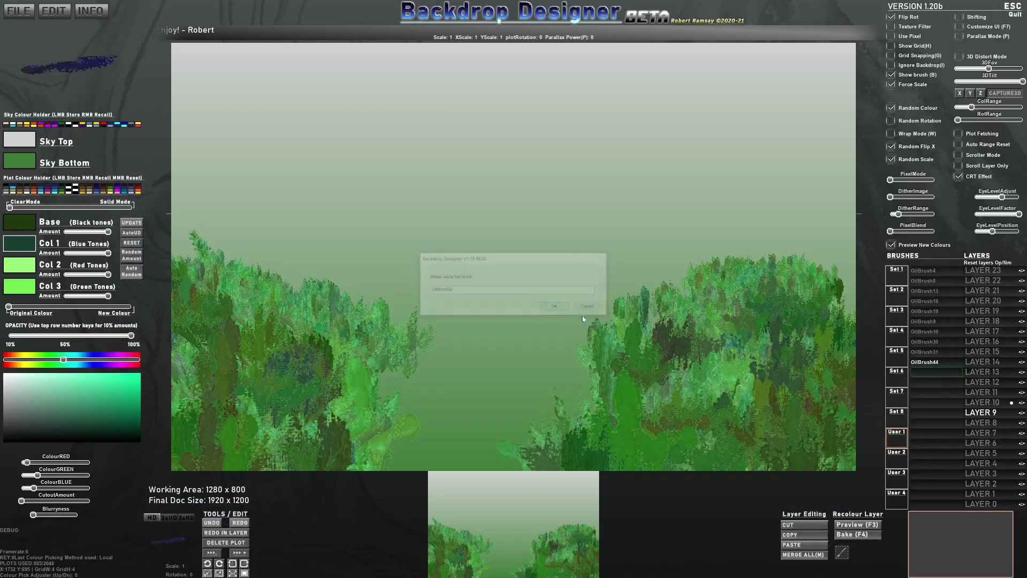
Add the newly imported horizontal brush marks, from OilBrush9 to OilBrush52, to the random brush selection
left_click(930, 321)
left_click(926, 341)
left_click(925, 352)
left_click(924, 362)
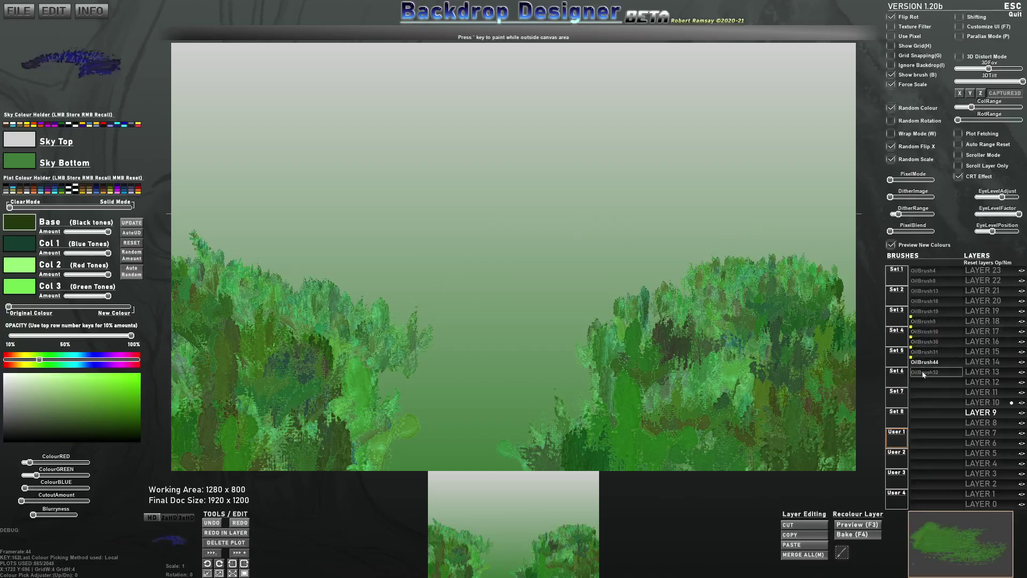
left_click(924, 372)
Reduce the scale of the selected oil brush marks to 0.15
scroll(488, 357, "down", 5)
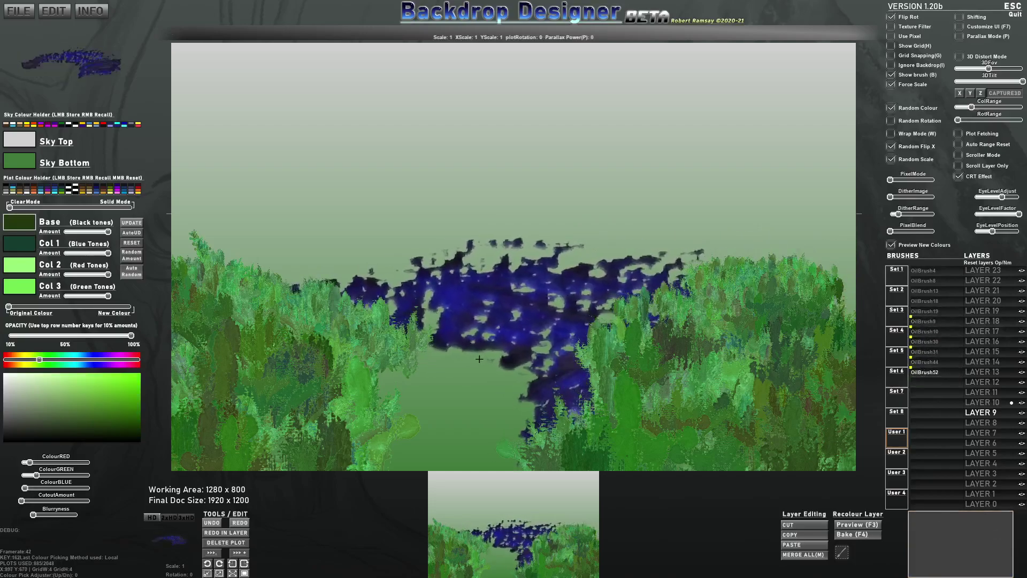
scroll(478, 351, "down", 4)
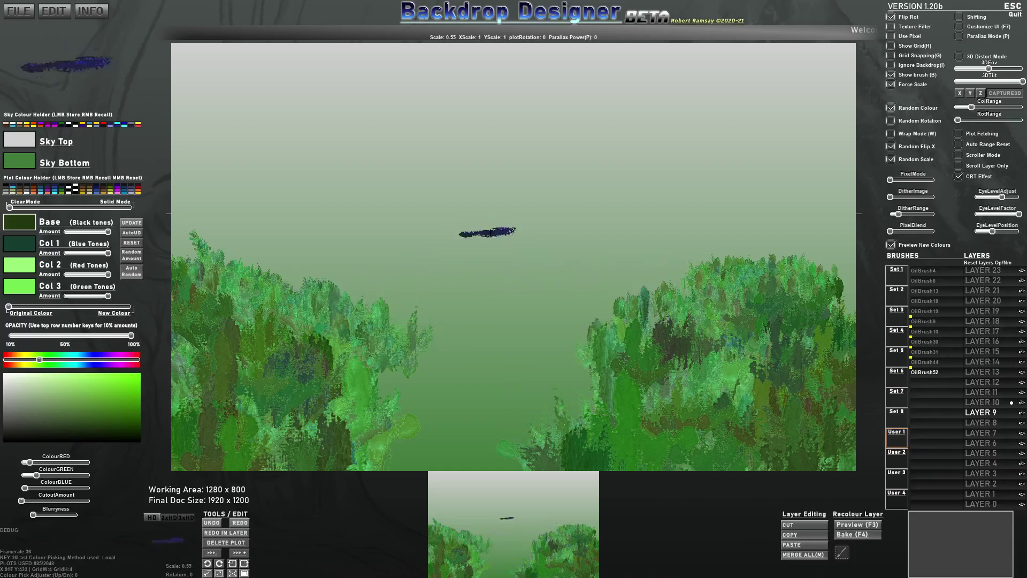
left_click(492, 366)
scroll(492, 359, "down", 4)
scroll(491, 358, "down", 4)
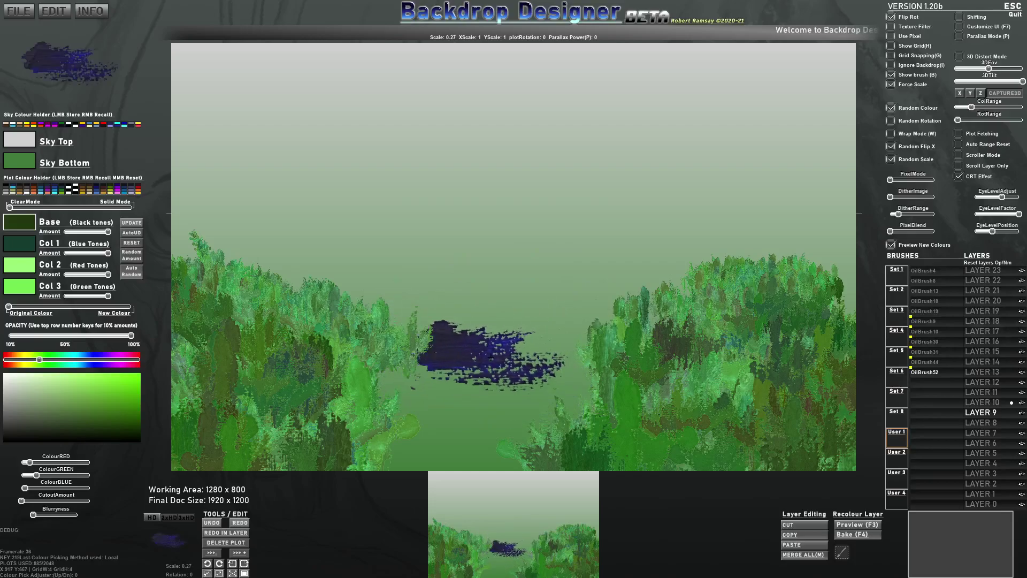
scroll(491, 357, "down", 1)
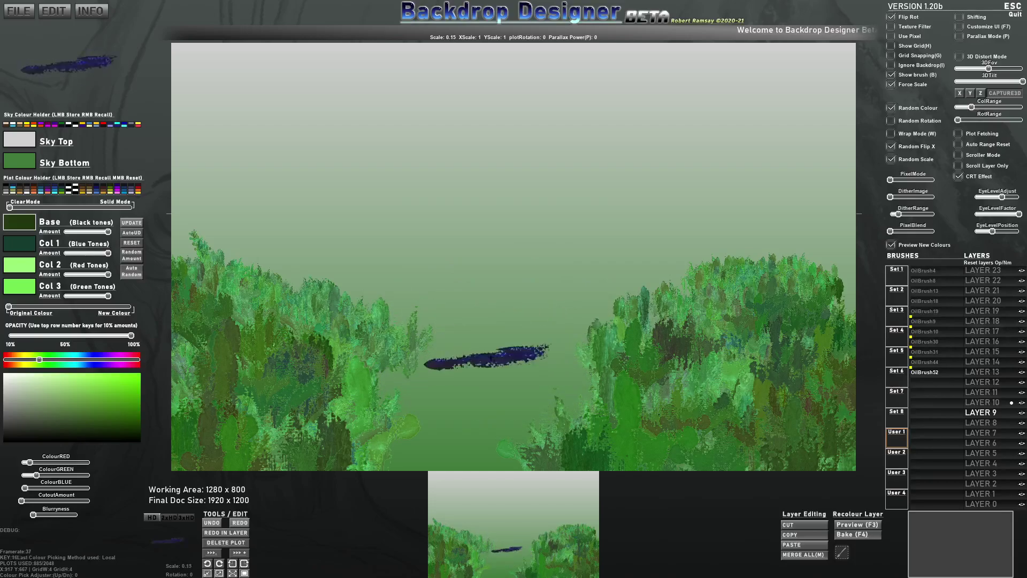
Recall the light blue plot colour preset and paint horizontal water strokes on Layer 9 between the foliage banks up to the horizon
key("shift")
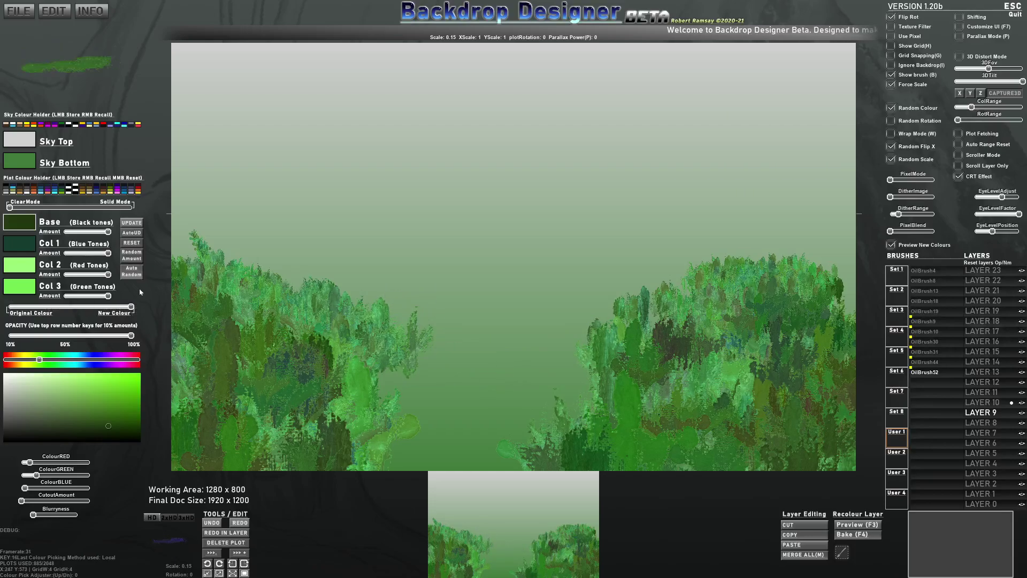
left_click(97, 193)
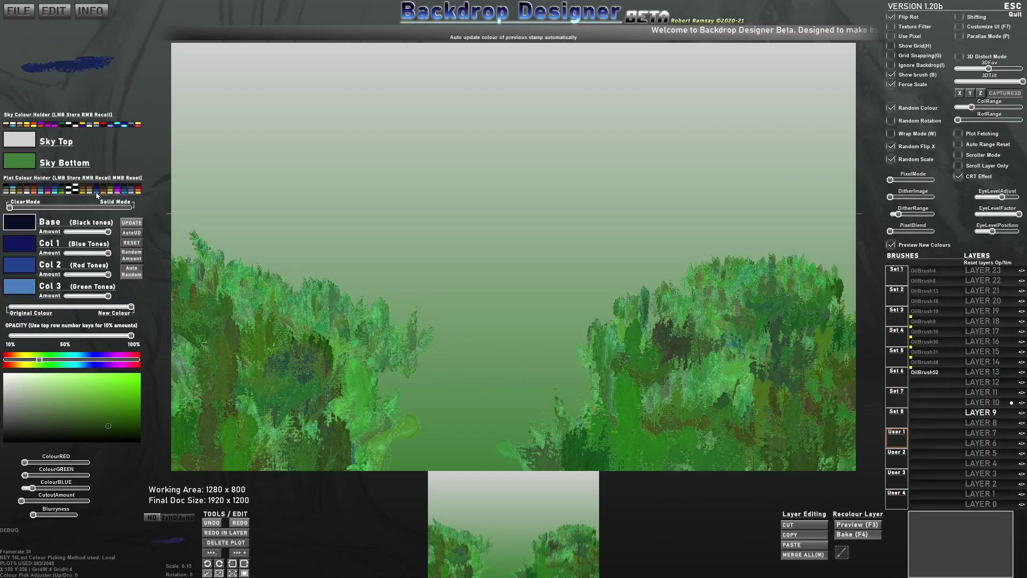
left_click(44, 190)
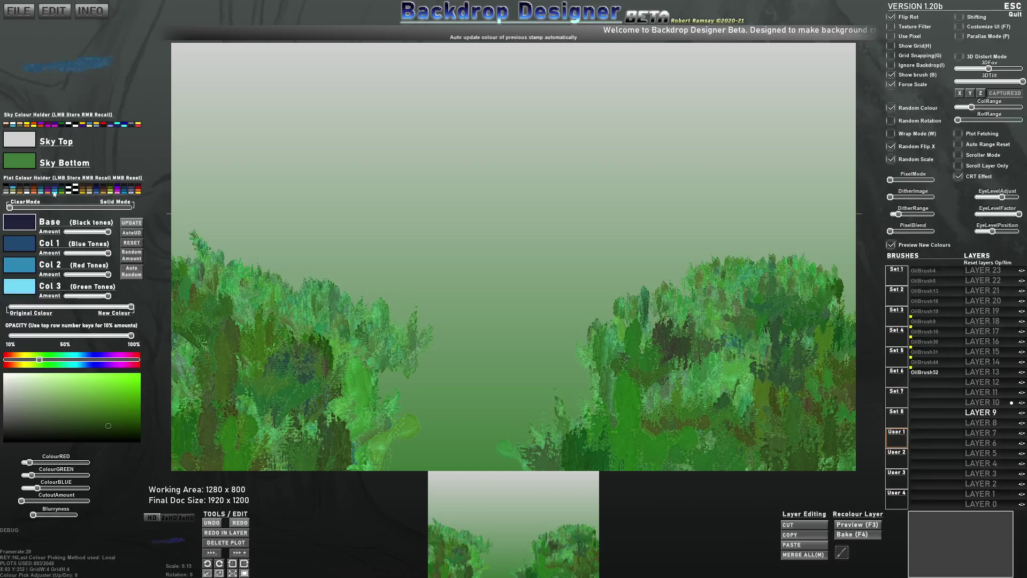
mouse_move(436, 461)
left_mouse_down()
mouse_move(500, 466)
mouse_move(397, 441)
mouse_move(497, 420)
mouse_move(556, 434)
mouse_move(461, 439)
mouse_move(504, 404)
mouse_move(369, 386)
mouse_move(359, 376)
mouse_move(554, 376)
mouse_move(533, 398)
mouse_move(558, 409)
mouse_move(491, 376)
mouse_move(499, 362)
mouse_move(477, 356)
mouse_move(591, 348)
mouse_move(399, 344)
mouse_move(480, 337)
mouse_move(523, 378)
mouse_move(373, 333)
mouse_move(550, 322)
mouse_move(574, 336)
mouse_move(620, 338)
mouse_move(377, 317)
mouse_move(489, 311)
mouse_move(506, 333)
mouse_move(490, 357)
mouse_move(439, 342)
mouse_move(433, 312)
mouse_move(455, 314)
left_mouse_up()
mouse_move(326, 298)
left_mouse_down()
mouse_move(537, 293)
mouse_move(508, 308)
mouse_move(561, 299)
mouse_move(518, 305)
mouse_move(573, 318)
mouse_move(499, 309)
left_mouse_up()
mouse_move(373, 288)
left_mouse_down()
mouse_move(413, 290)
mouse_move(315, 278)
mouse_move(468, 273)
mouse_move(462, 285)
mouse_move(626, 289)
mouse_move(628, 298)
mouse_move(597, 309)
mouse_move(576, 295)
mouse_move(606, 281)
mouse_move(571, 274)
mouse_move(389, 281)
left_mouse_up()
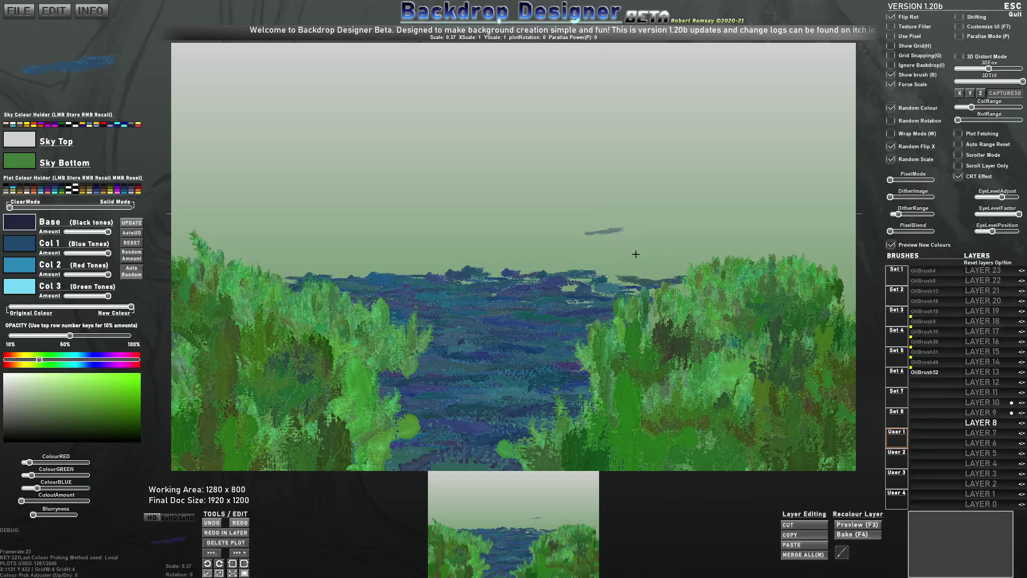
Paint a faint strip of blue strokes along the whole horizon on Layer 8 at about 50% opacity
left_click_drag(665, 287, 627, 293)
mouse_move(455, 285)
left_mouse_down()
mouse_move(279, 281)
mouse_move(321, 282)
left_mouse_up()
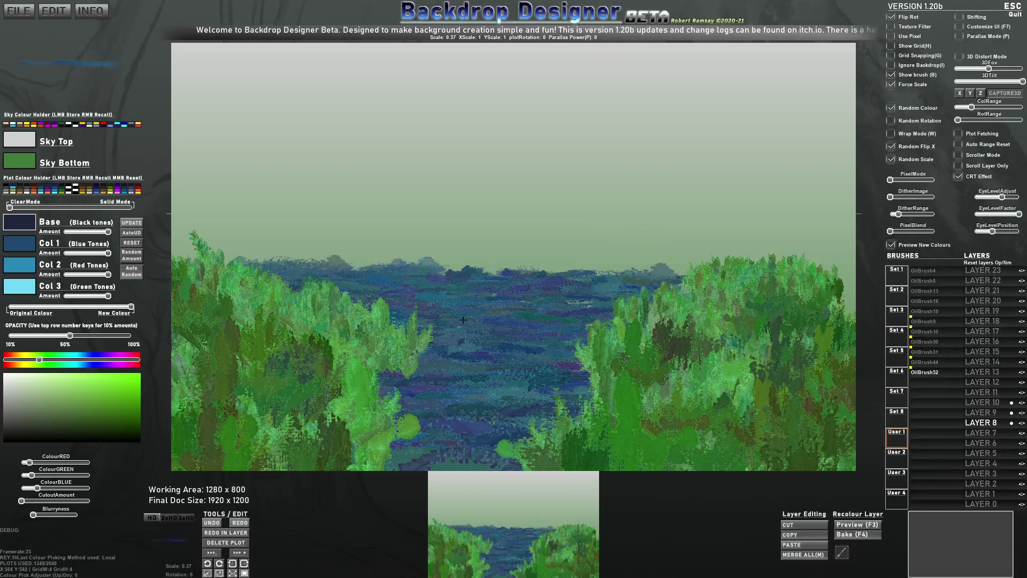
mouse_move(575, 289)
left_mouse_down()
mouse_move(552, 299)
mouse_move(710, 282)
left_mouse_up()
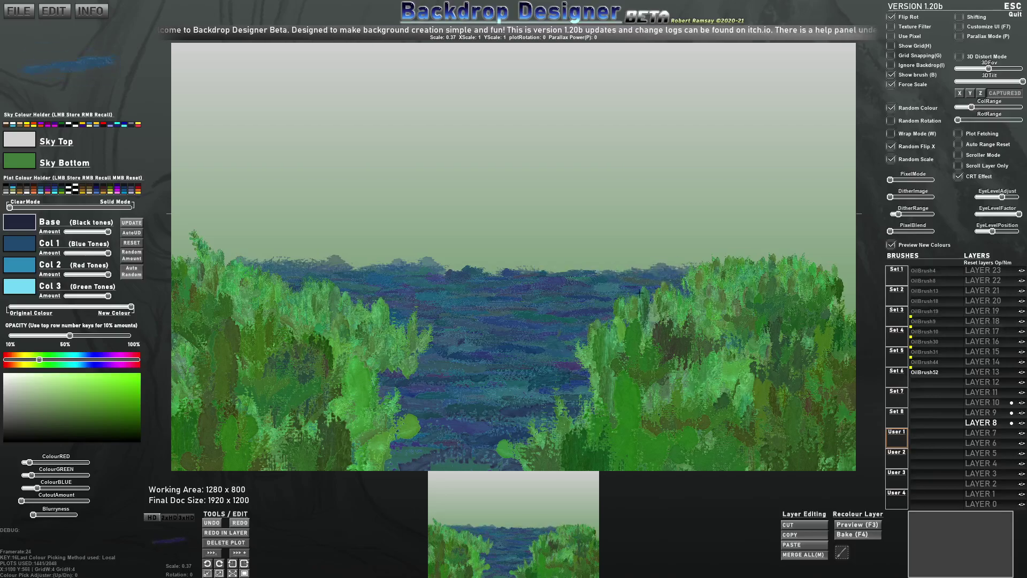
left_click_drag(850, 288, 813, 277)
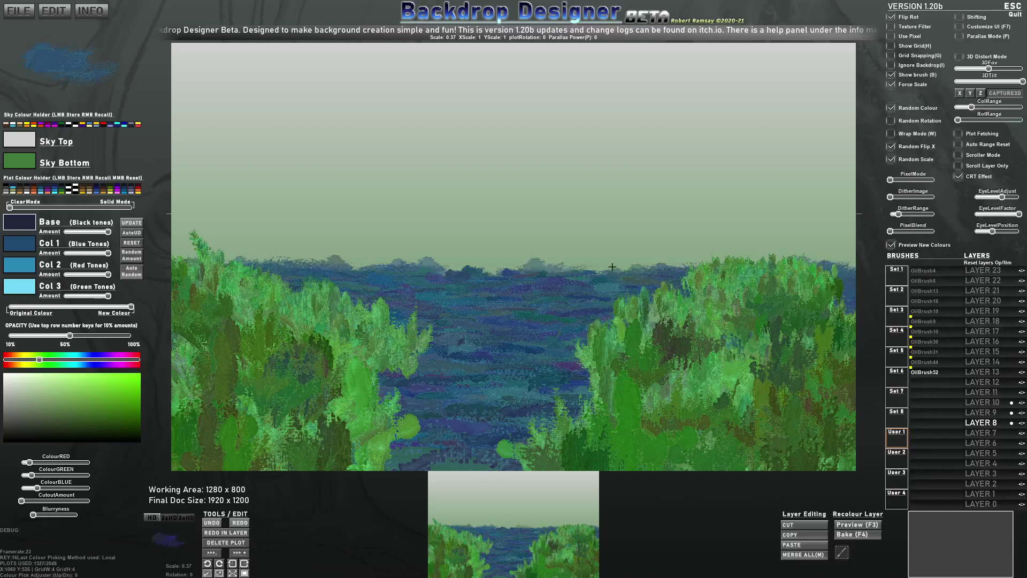
mouse_move(455, 267)
left_mouse_down()
mouse_move(557, 266)
mouse_move(535, 243)
mouse_move(481, 241)
left_mouse_up()
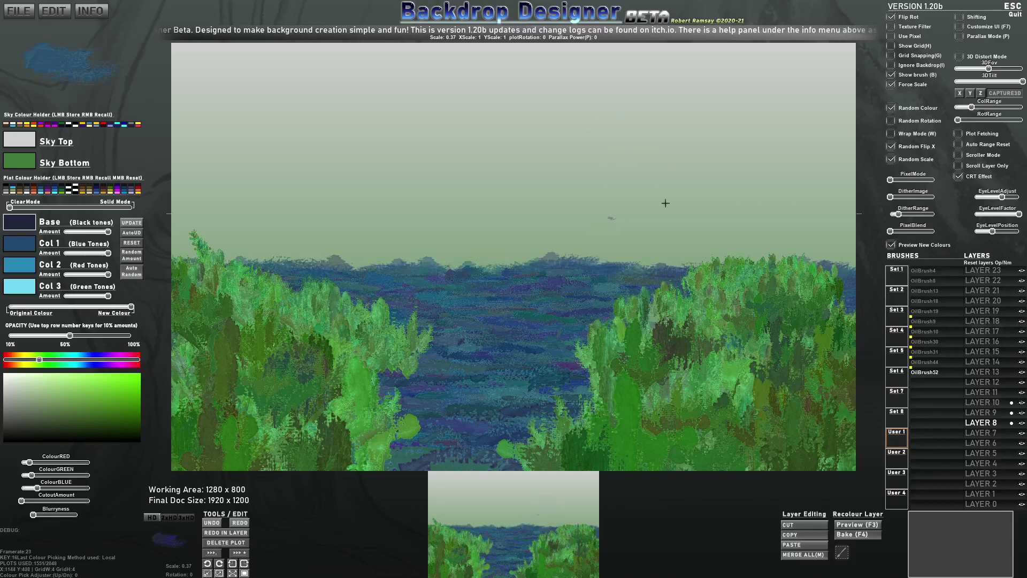
Make Layer 7 active, switch the random brush selection to the first marks starting at OilBrush4, and set the eye level factor to minimum
left_click(990, 433)
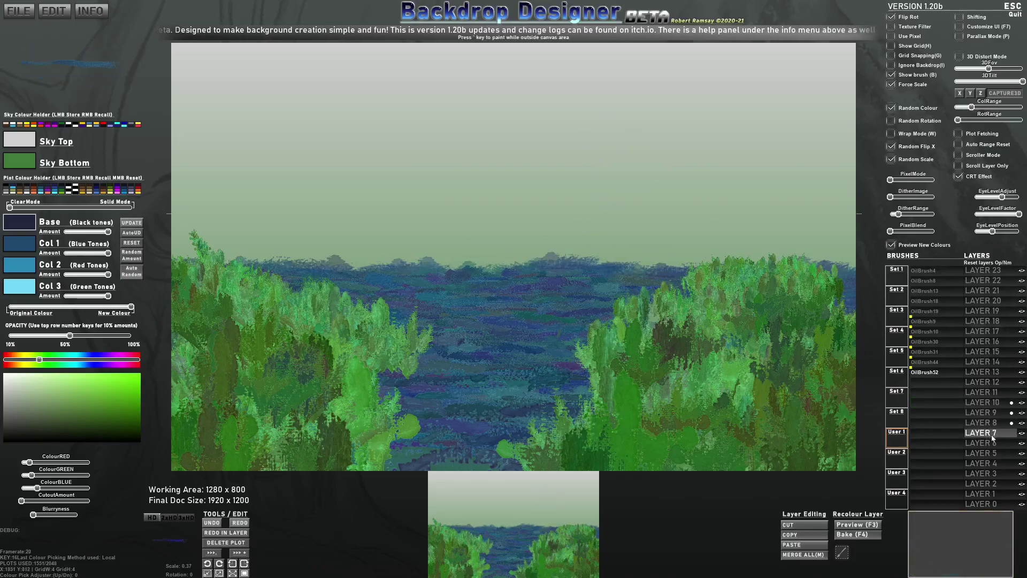
left_click(925, 312)
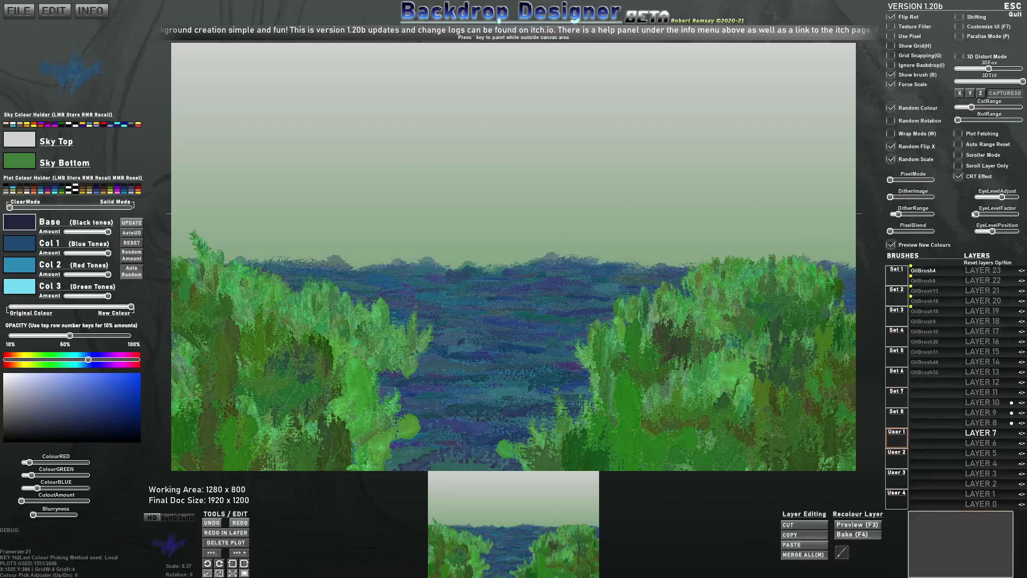
left_click(999, 197)
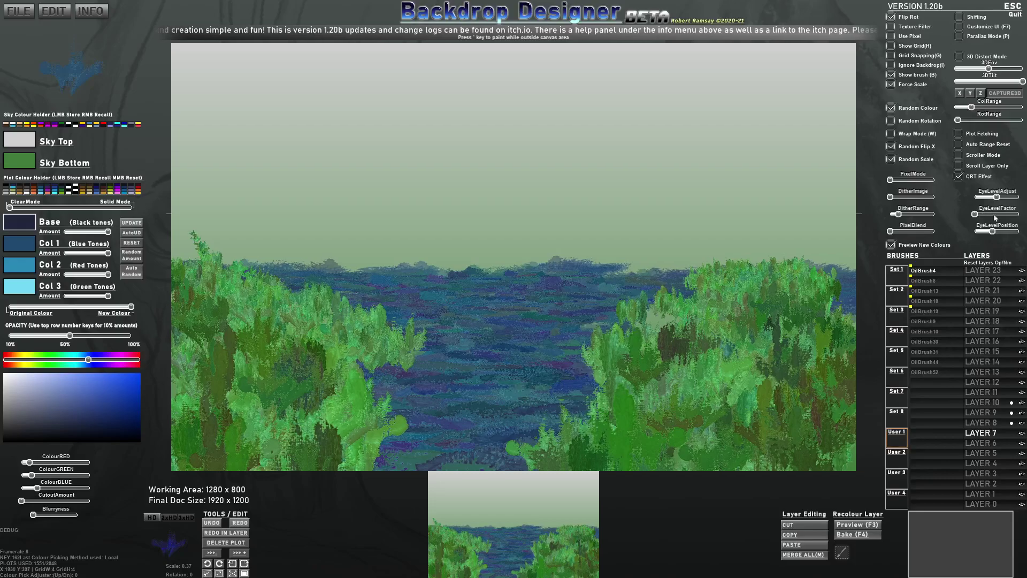
left_click_drag(997, 197, 1002, 198)
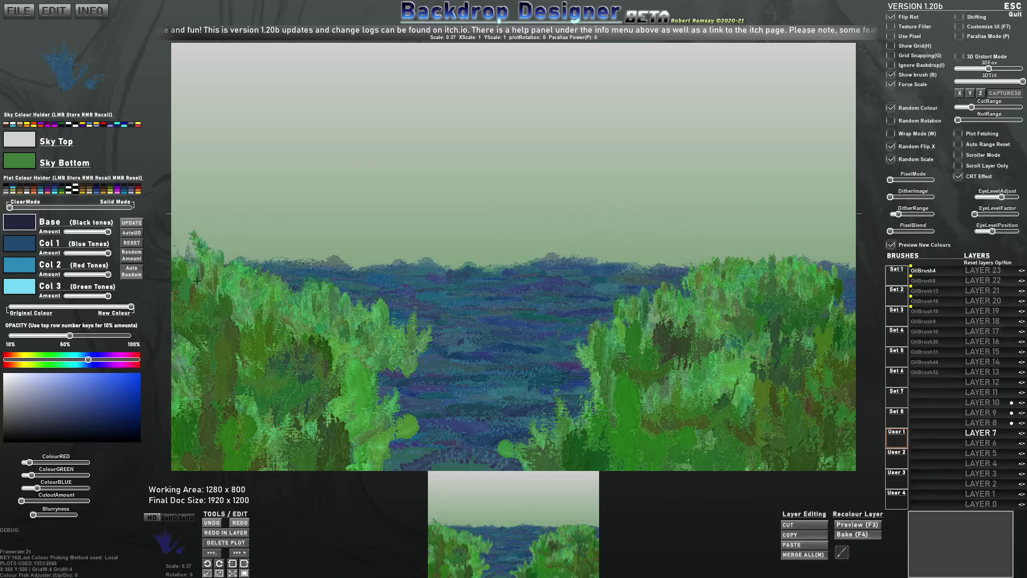
Recall the brown plot colour preset, raise the opacity to about 70% and rotate the brush to 313
right_click(63, 191)
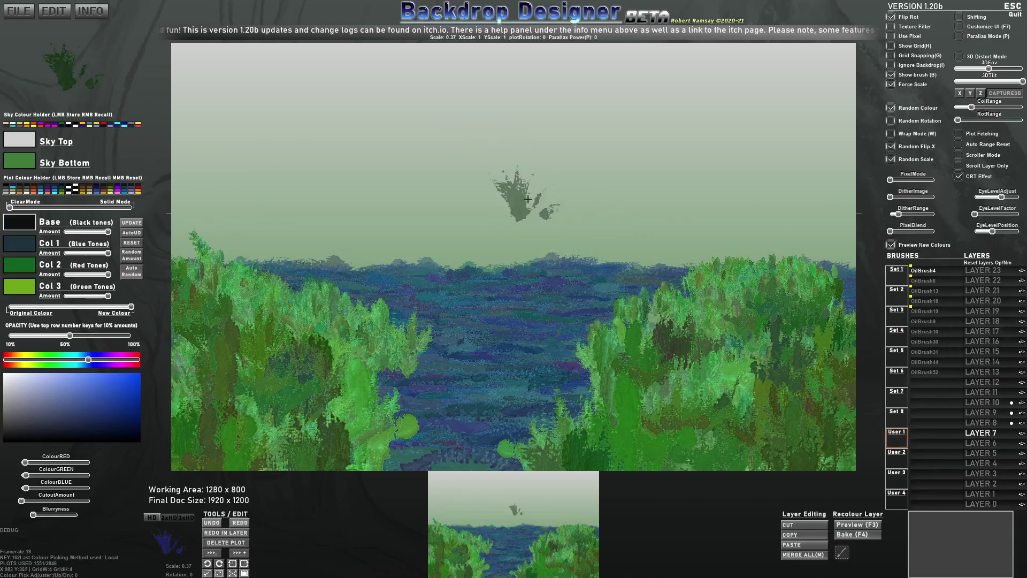
right_click(22, 190)
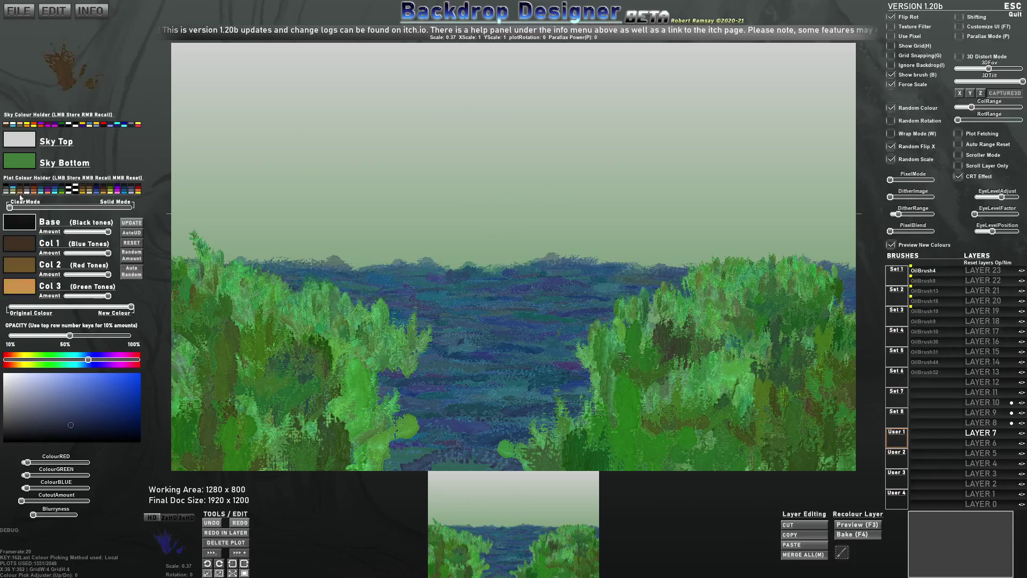
left_click_drag(99, 336, 94, 336)
scroll(618, 198, "down", 1)
scroll(618, 199, "down", 3)
scroll(610, 256, "up", 1)
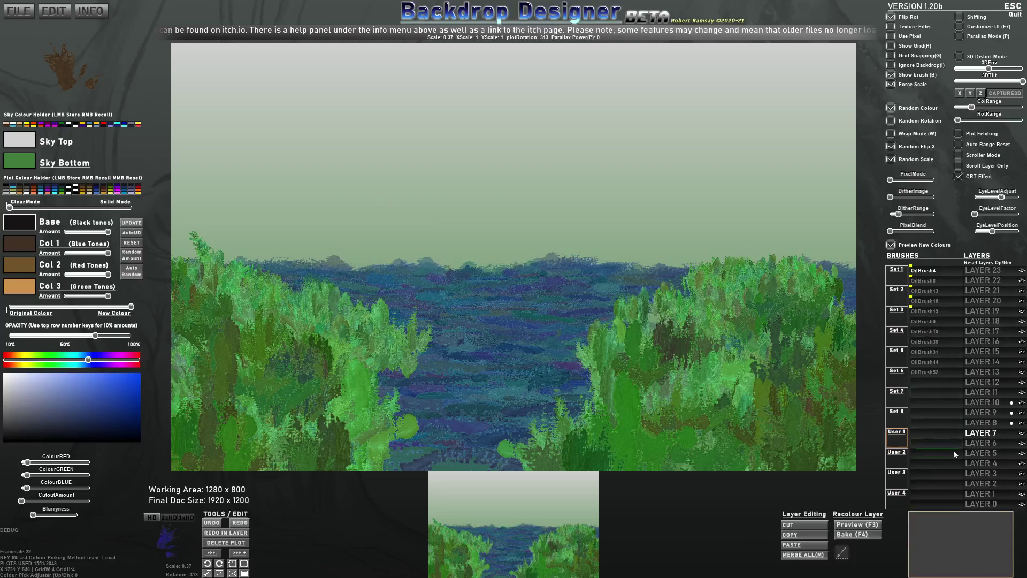
Merge all layers with the plot history reset, and toggle the merged layer's visibility off and on to check it
left_click(806, 554)
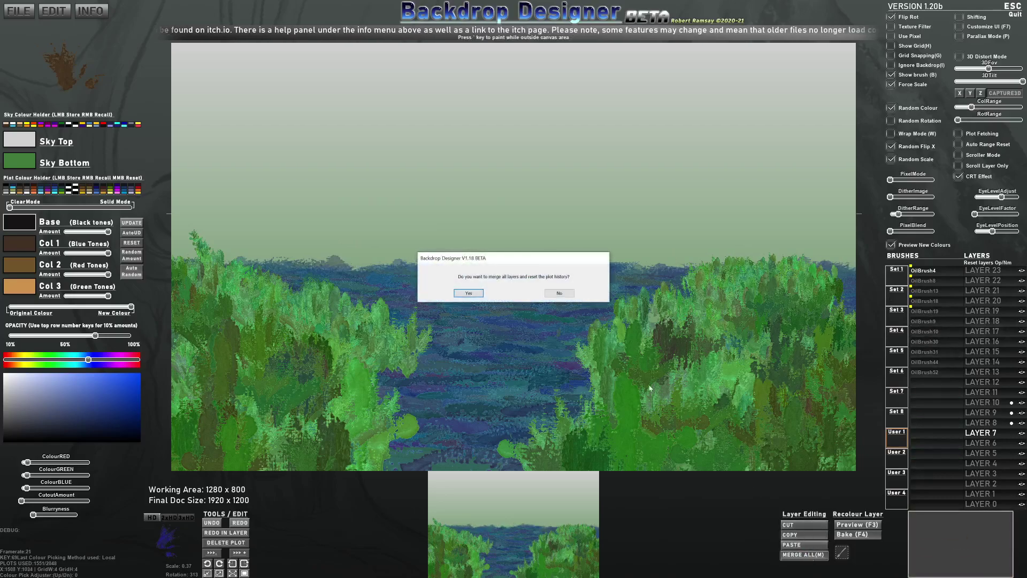
left_click(475, 294)
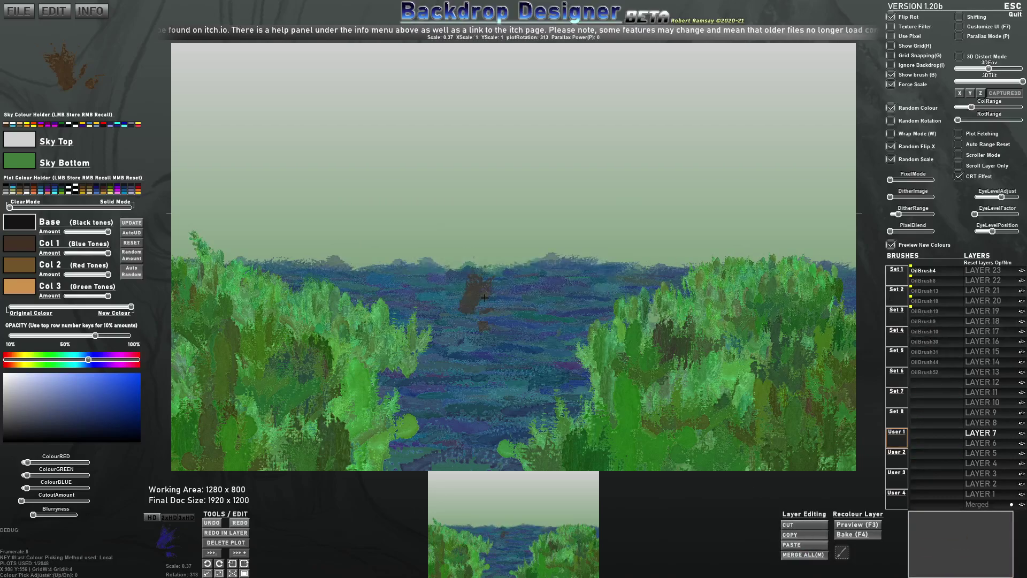
mouse_move(983, 508)
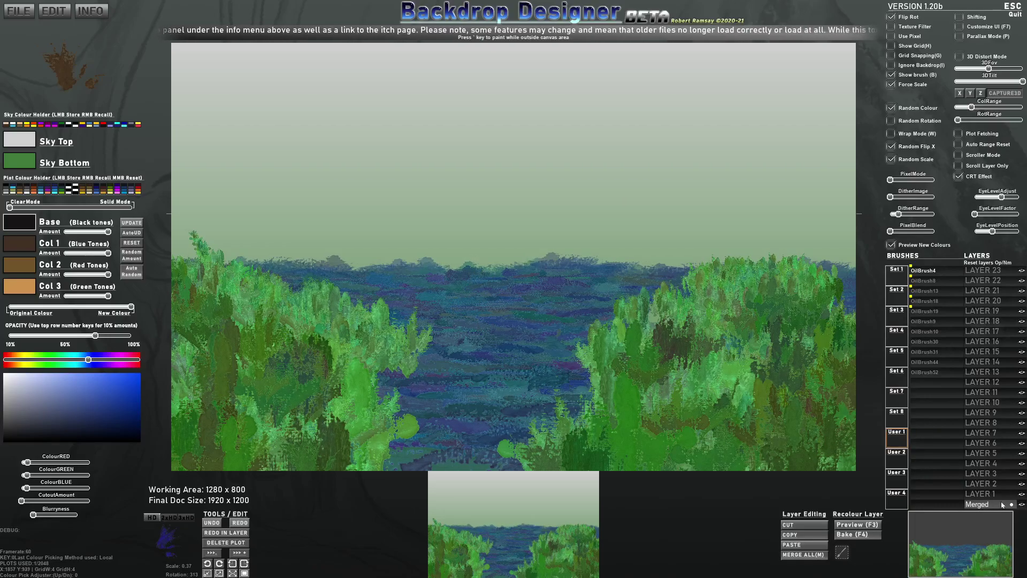
left_click(1022, 504)
left_click(1022, 505)
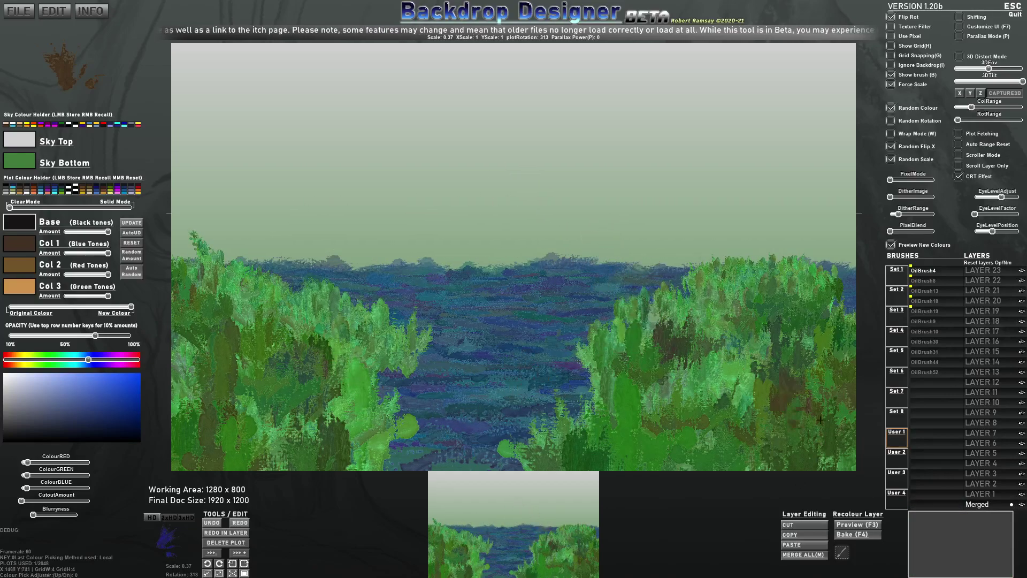
Cut the merged artwork, paste it onto Layer 10 and restore the default name of Layer 0
mouse_move(980, 509)
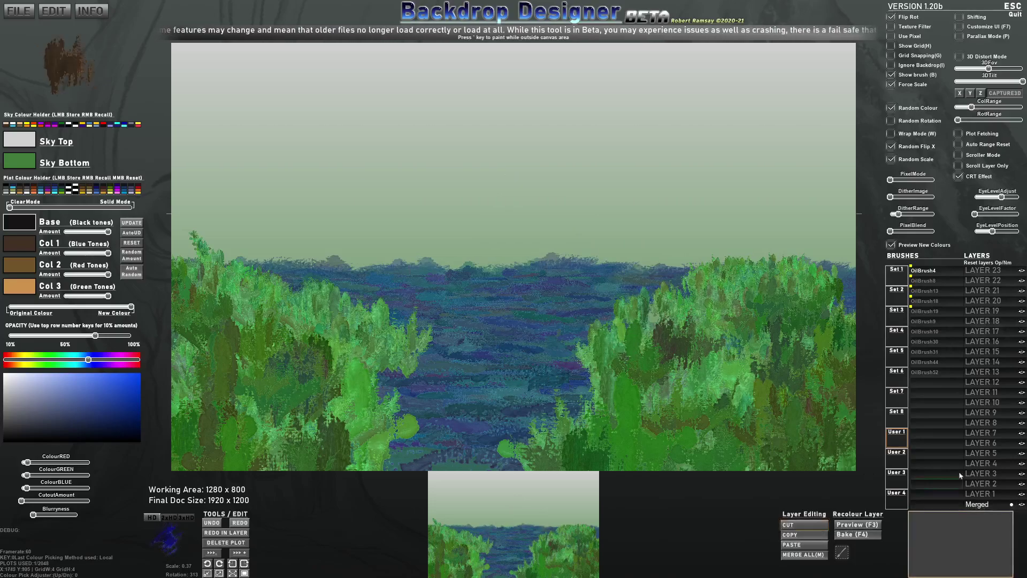
left_click(982, 402)
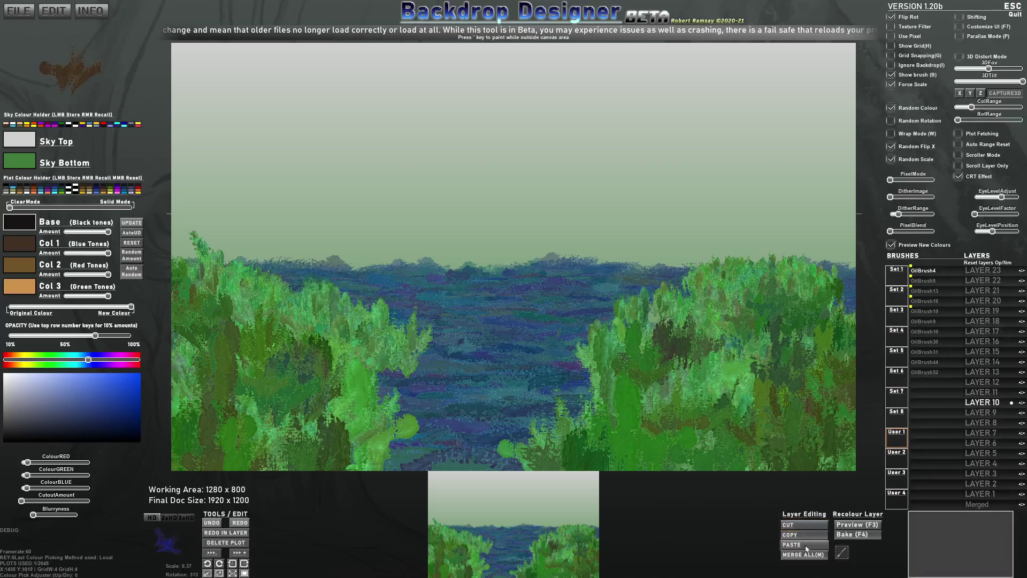
left_click(982, 402)
left_click(981, 506)
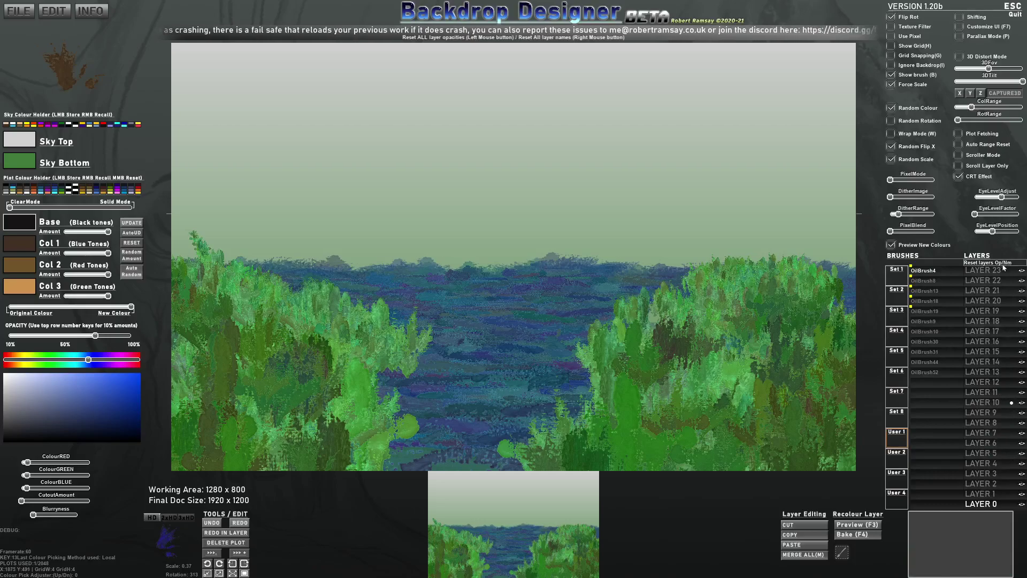
left_click(991, 405)
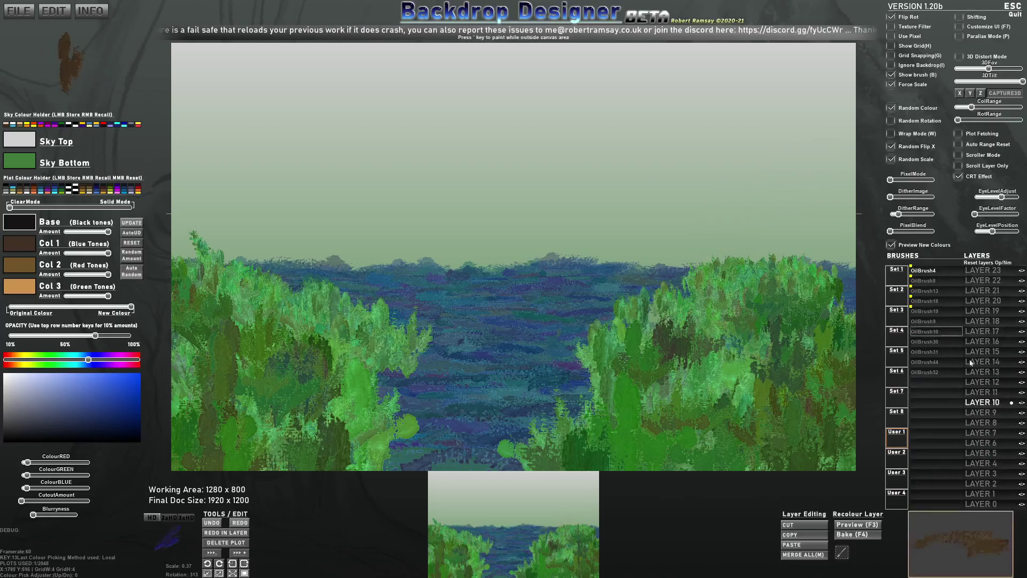
Paint a brown mountain on Layer 9 behind the water and right bank, mirroring the brush to rotation 47 for the right slope
left_click(987, 413)
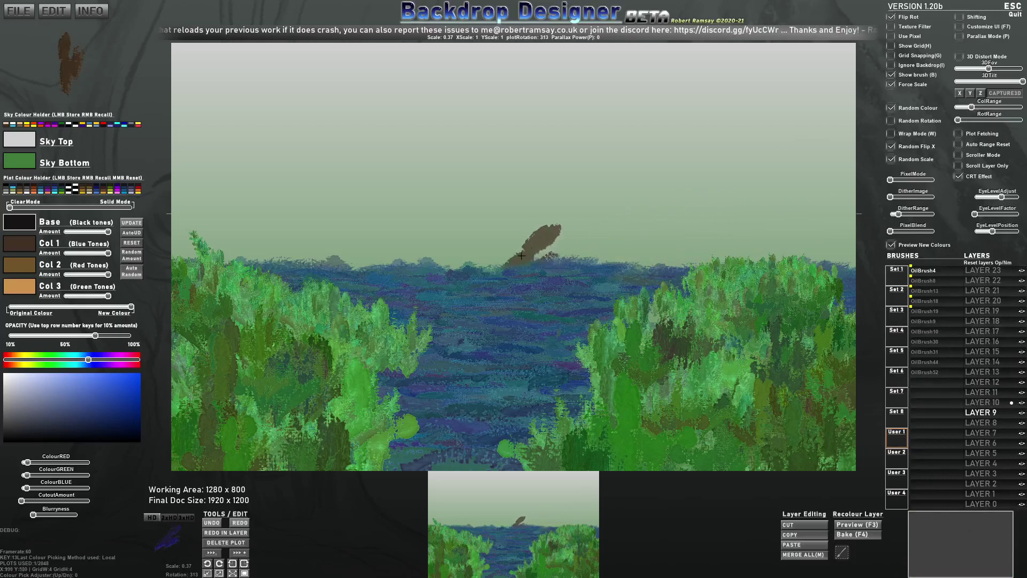
mouse_move(594, 238)
left_mouse_down()
mouse_move(642, 208)
mouse_move(642, 225)
mouse_move(691, 187)
mouse_move(633, 237)
mouse_move(551, 236)
mouse_move(626, 230)
mouse_move(760, 177)
mouse_move(771, 246)
mouse_move(846, 249)
left_mouse_up()
mouse_move(658, 275)
left_mouse_down()
mouse_move(589, 256)
mouse_move(450, 262)
mouse_move(684, 239)
mouse_move(674, 117)
mouse_move(720, 127)
mouse_move(616, 211)
mouse_move(511, 251)
mouse_move(385, 262)
mouse_move(446, 266)
left_mouse_up()
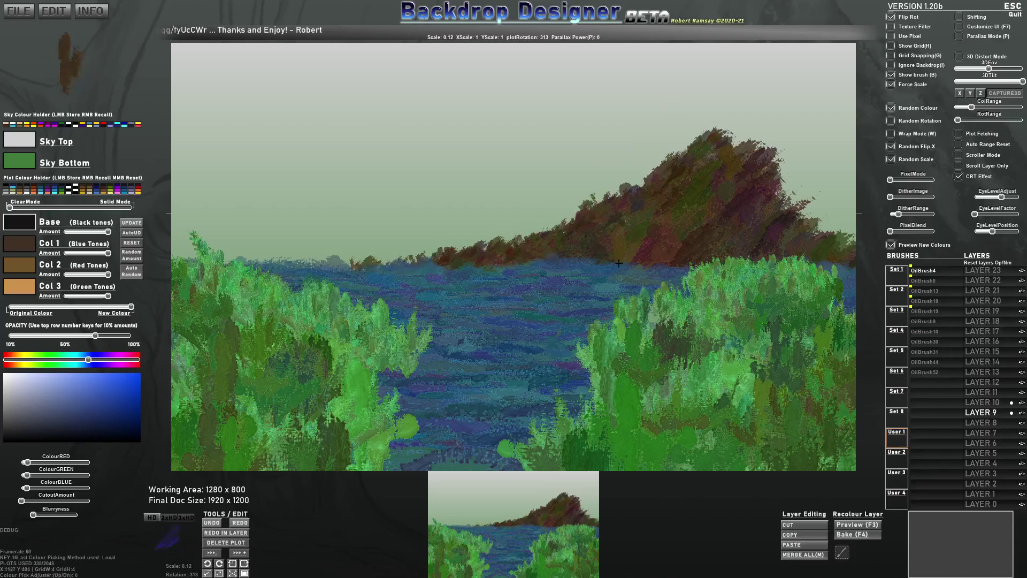
mouse_move(757, 225)
left_mouse_down()
mouse_move(773, 202)
mouse_move(844, 249)
mouse_move(774, 192)
mouse_move(750, 147)
mouse_move(729, 149)
mouse_move(783, 118)
mouse_move(785, 105)
mouse_move(797, 209)
left_mouse_up()
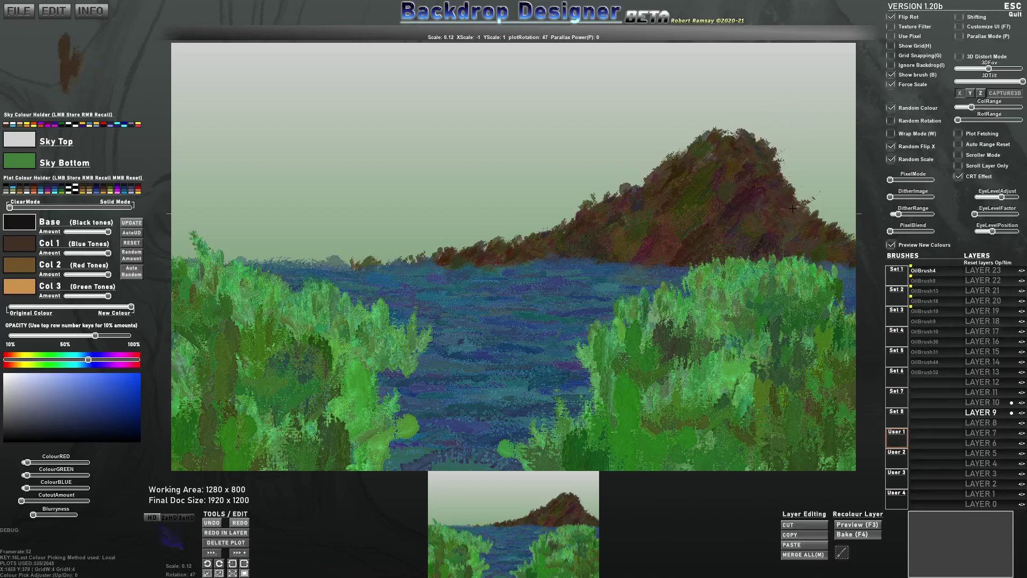
left_click_drag(847, 234, 792, 220)
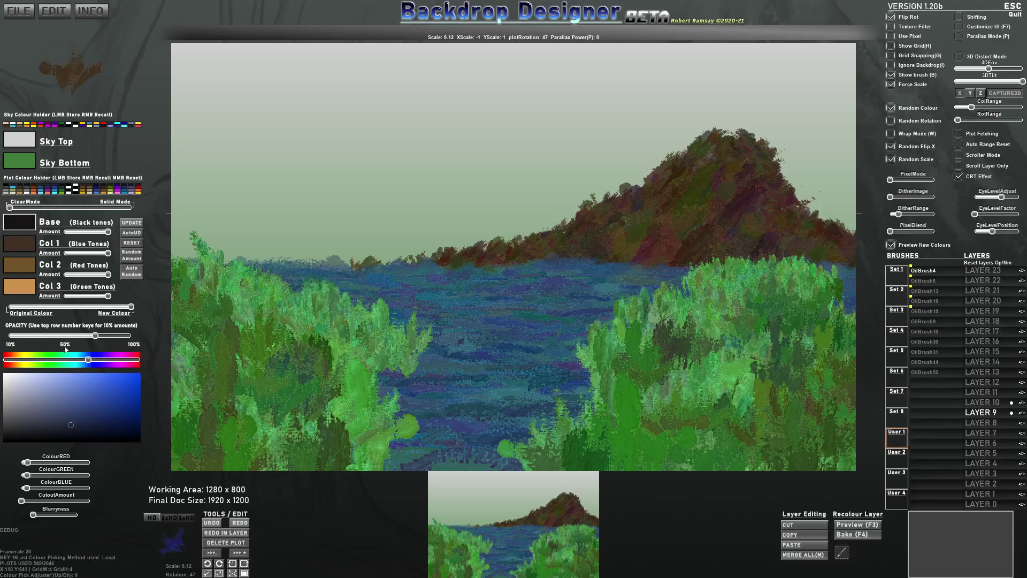
Lighten the plot colours to pinkish tan tones and paint soft highlights along the mountain's left slope with a smaller brush
left_click(46, 293)
left_click(38, 259)
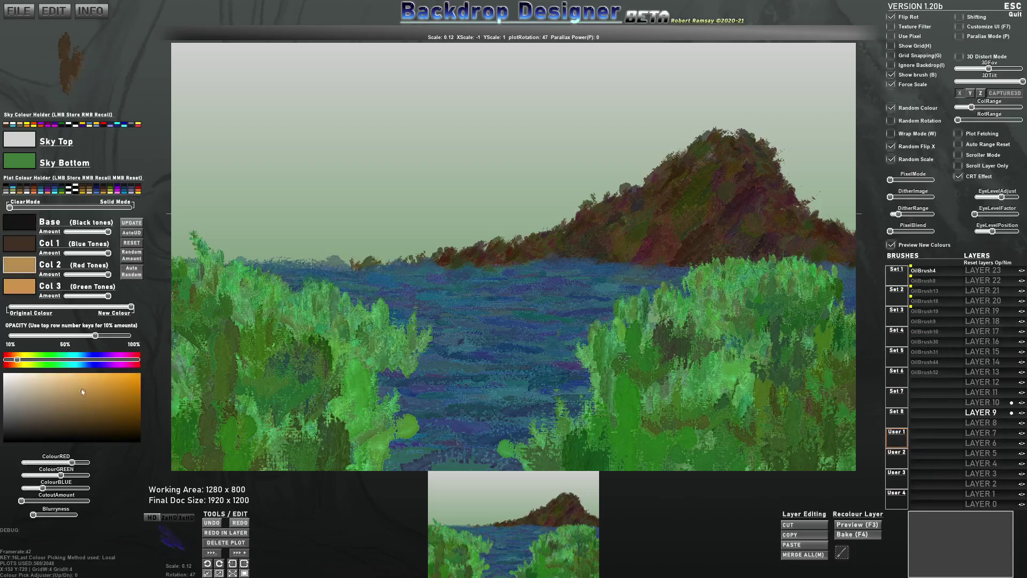
left_click_drag(76, 413, 73, 400)
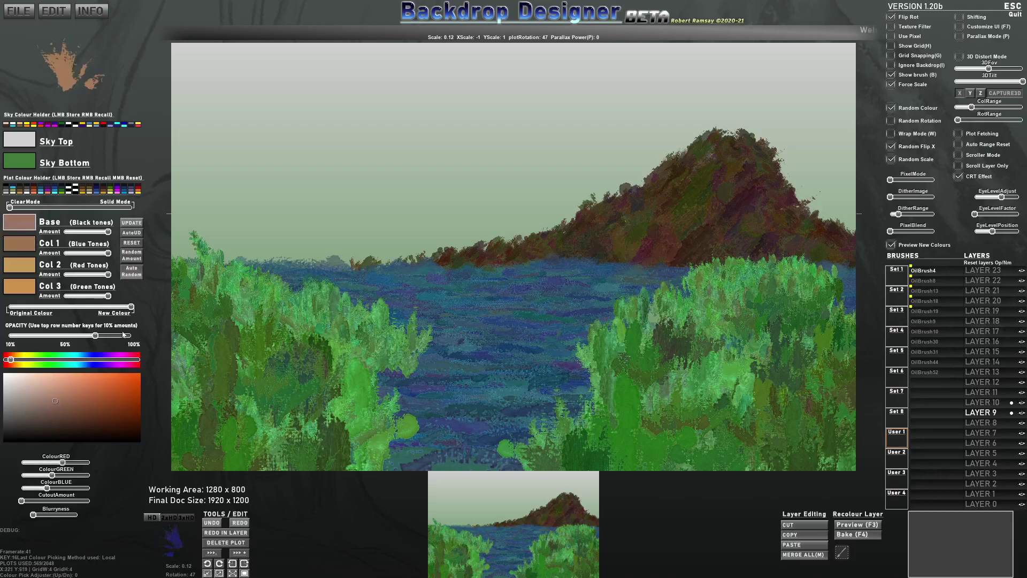
mouse_move(719, 176)
left_mouse_down()
mouse_move(683, 163)
mouse_move(669, 179)
mouse_move(677, 194)
mouse_move(695, 155)
mouse_move(599, 225)
mouse_move(466, 257)
mouse_move(615, 251)
mouse_move(687, 214)
mouse_move(655, 222)
mouse_move(671, 213)
left_mouse_up()
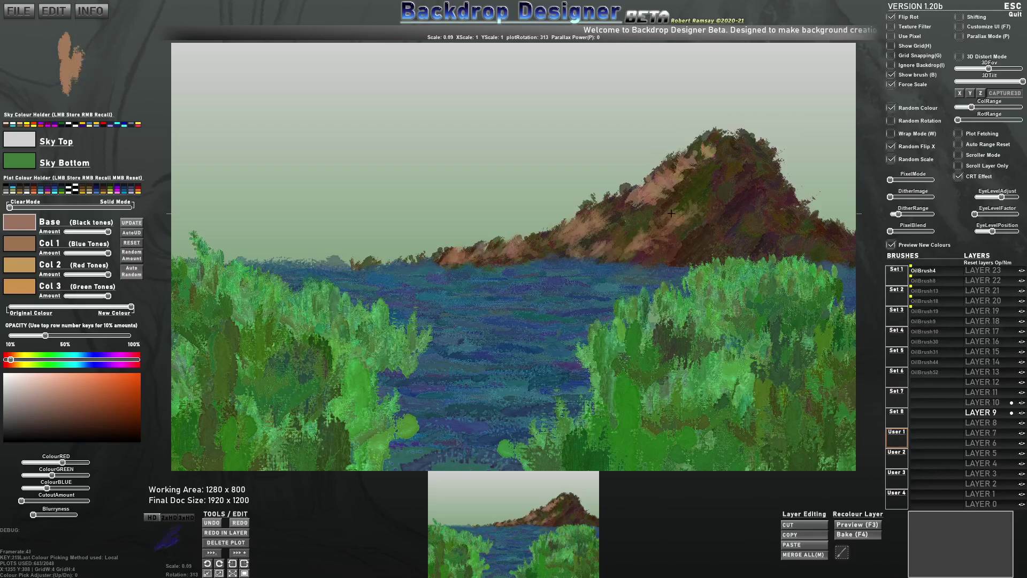
mouse_move(693, 173)
left_mouse_down()
mouse_move(677, 191)
mouse_move(717, 182)
left_mouse_up()
Sample olive and brown tones from the mountain and blend them over its highlights, shoreline and central face at scale 0.07
key("Tab")
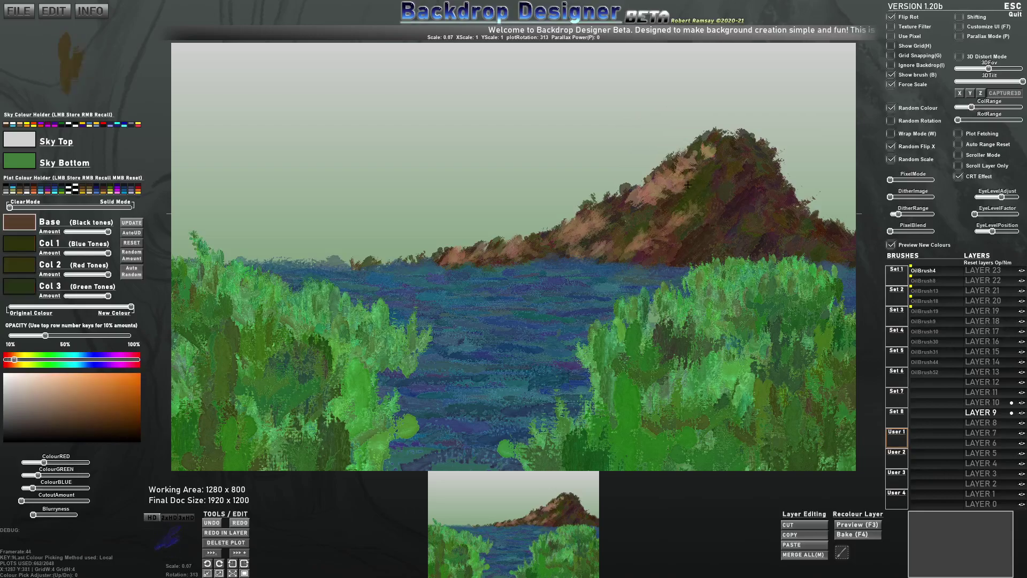
mouse_move(686, 178)
left_mouse_down()
mouse_move(628, 215)
mouse_move(686, 177)
mouse_move(576, 245)
mouse_move(499, 256)
mouse_move(602, 247)
mouse_move(609, 237)
mouse_move(585, 237)
left_mouse_up()
key("Tab")
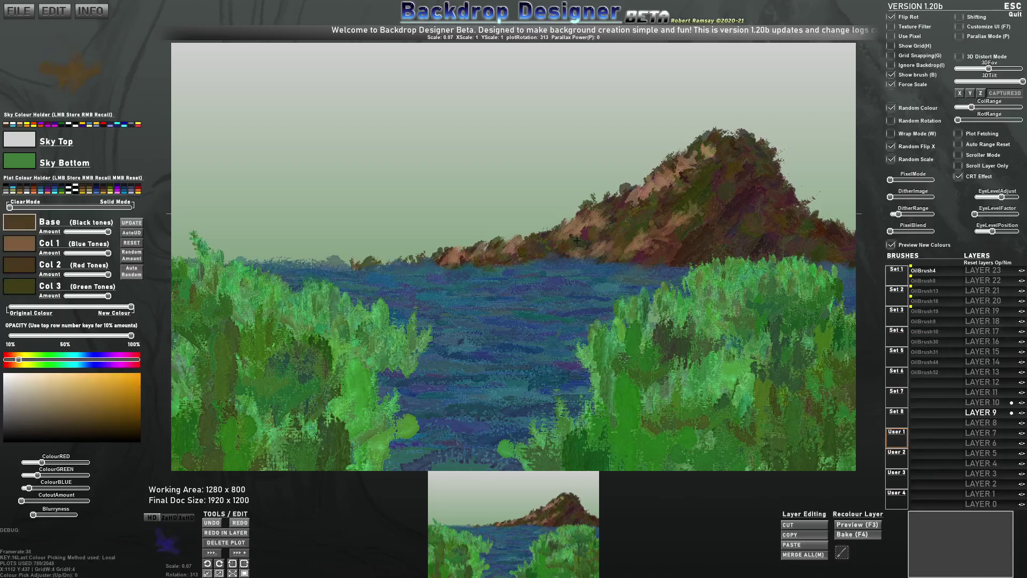
left_click_drag(392, 262, 528, 273)
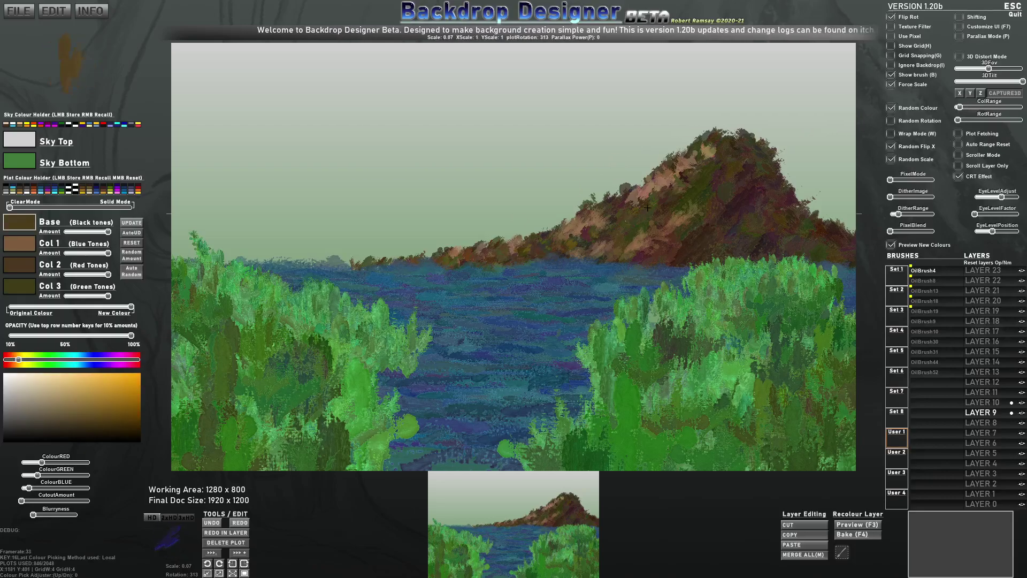
mouse_move(672, 186)
left_mouse_down()
mouse_move(649, 198)
mouse_move(694, 170)
mouse_move(685, 181)
mouse_move(707, 180)
mouse_move(655, 249)
left_mouse_up()
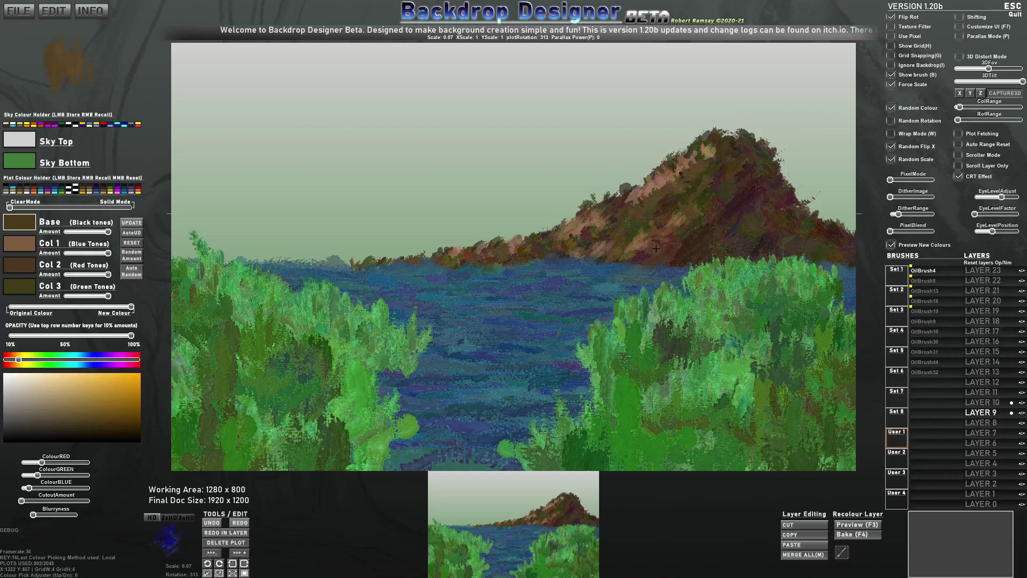
mouse_move(729, 201)
left_mouse_down()
mouse_move(656, 257)
mouse_move(711, 252)
mouse_move(725, 236)
mouse_move(771, 249)
mouse_move(678, 260)
mouse_move(652, 251)
mouse_move(773, 289)
mouse_move(719, 251)
mouse_move(706, 254)
mouse_move(708, 270)
mouse_move(728, 263)
left_mouse_up()
Sample dark and mid greens from the right bank's foliage into the plot colours and dab them over its middle
right_click(748, 280)
mouse_move(661, 293)
left_mouse_down()
mouse_move(649, 349)
mouse_move(664, 347)
left_mouse_up()
right_click(649, 349)
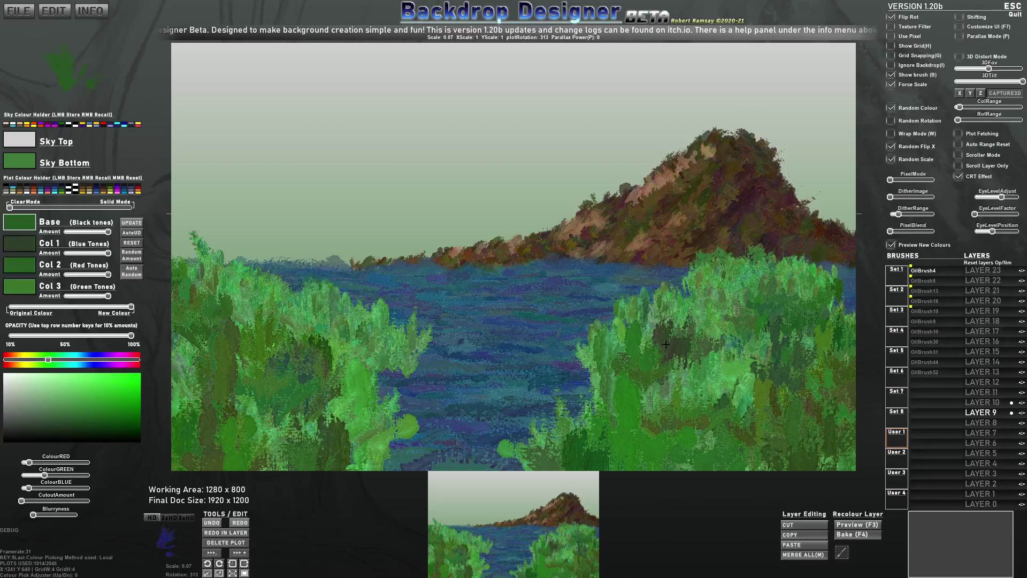
right_click(673, 322)
right_click(678, 328)
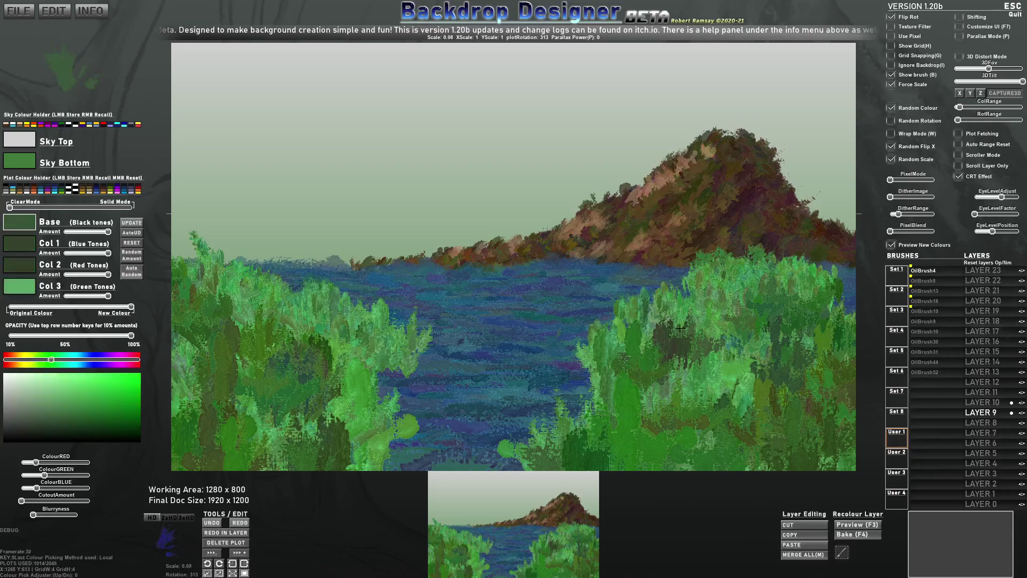
right_click(667, 362)
right_click(526, 333)
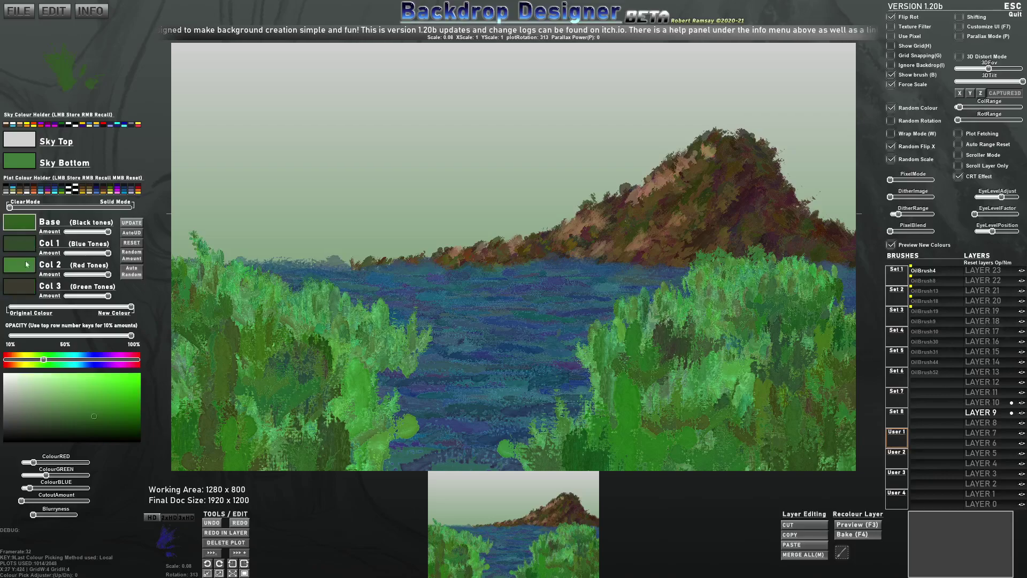
left_click_drag(713, 323, 679, 338)
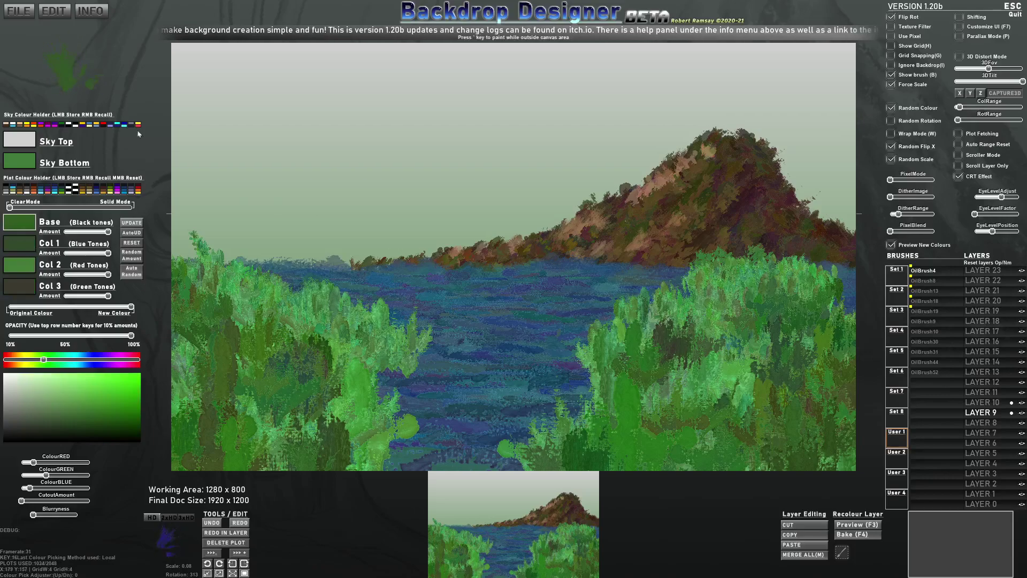
Paint larger dark green strokes on Layer 11 along the right bank's lower edge, reducing the brush to scale 0.31 at rotation 32
key("bracketleft")
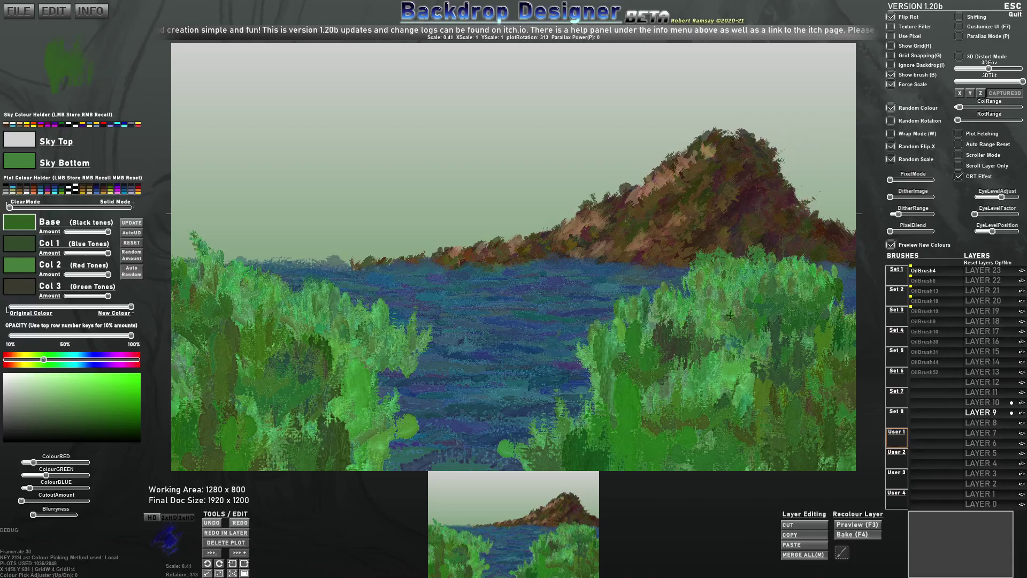
scroll(750, 321, "up", 2)
mouse_move(791, 407)
left_mouse_down()
mouse_move(832, 464)
mouse_move(772, 475)
mouse_move(760, 423)
left_mouse_up()
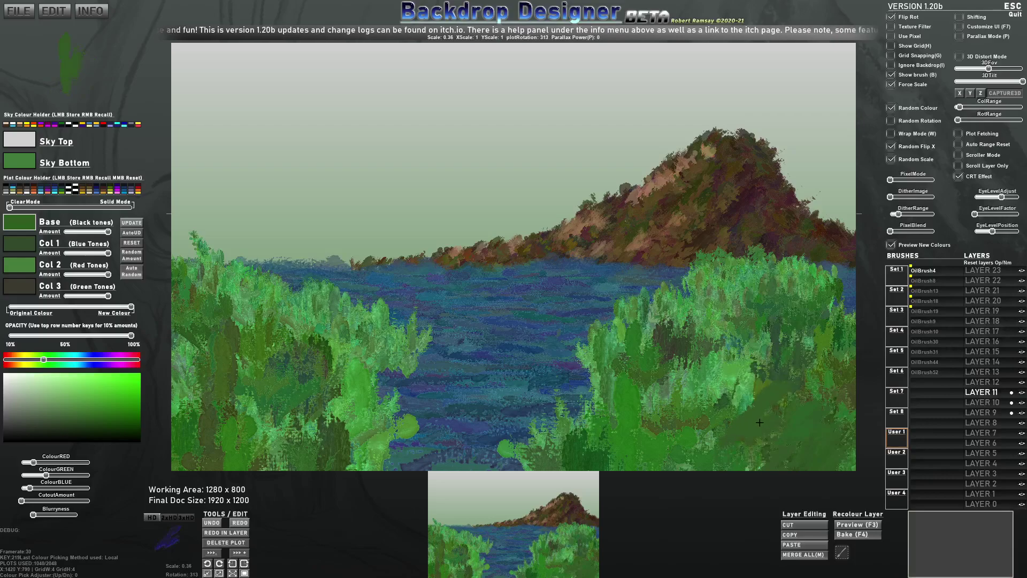
key("e")
left_click(617, 436)
mouse_move(594, 456)
left_mouse_down()
mouse_move(561, 468)
mouse_move(515, 454)
mouse_move(562, 452)
mouse_move(595, 397)
mouse_move(625, 448)
mouse_move(673, 461)
mouse_move(664, 378)
mouse_move(697, 442)
mouse_move(754, 456)
left_mouse_up()
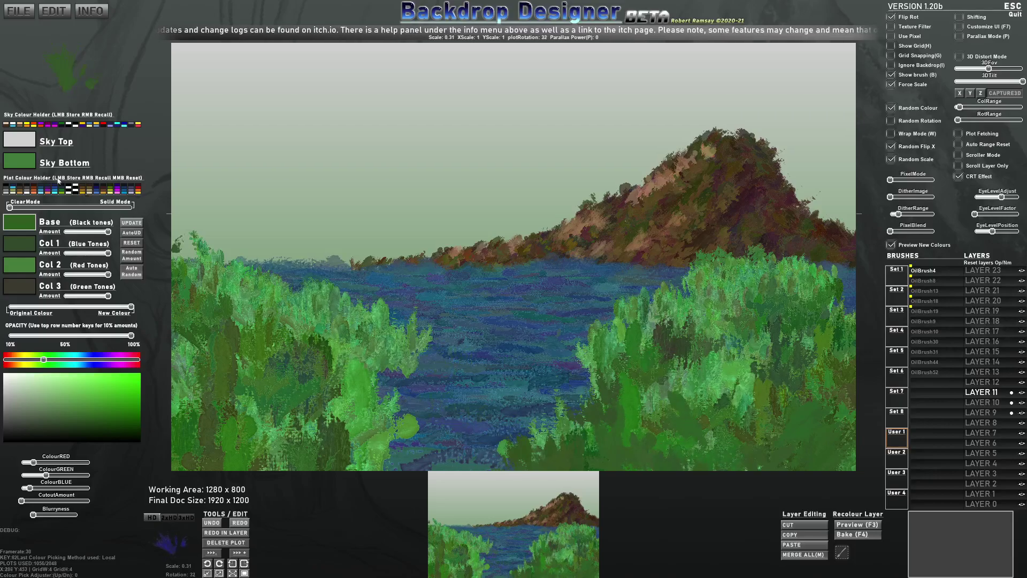
Paint soft streaky clouds across the sky on Layer 8 with OilBrush31 at 50% opacity, using pale greens and greys sampled from the sky
left_click(981, 422)
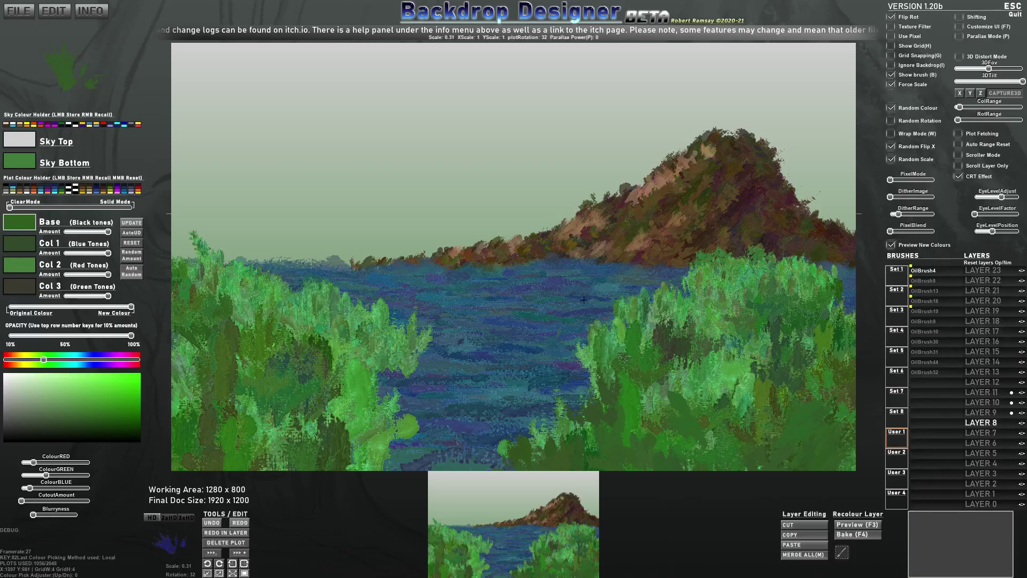
right_click(348, 199)
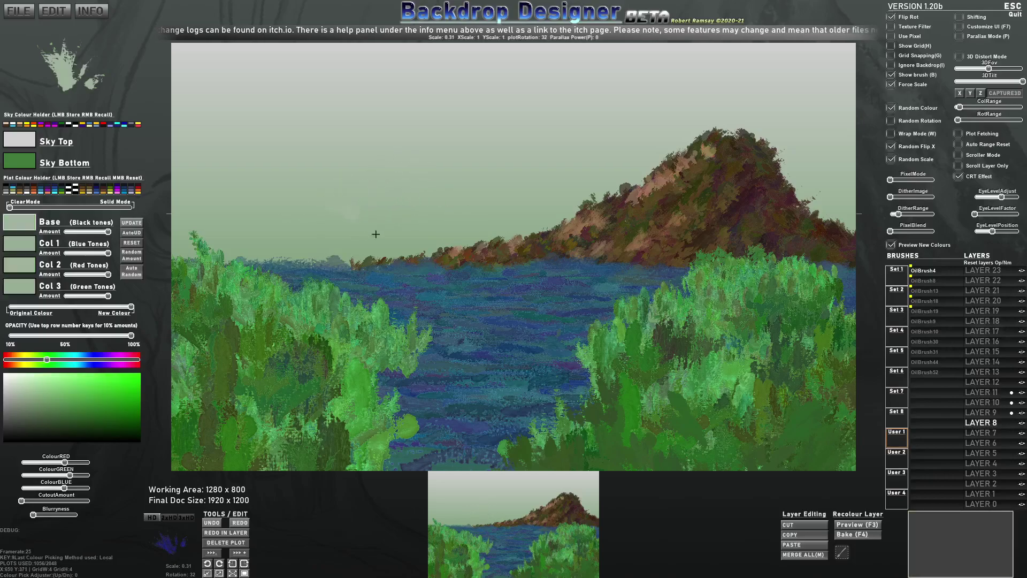
left_click(926, 362)
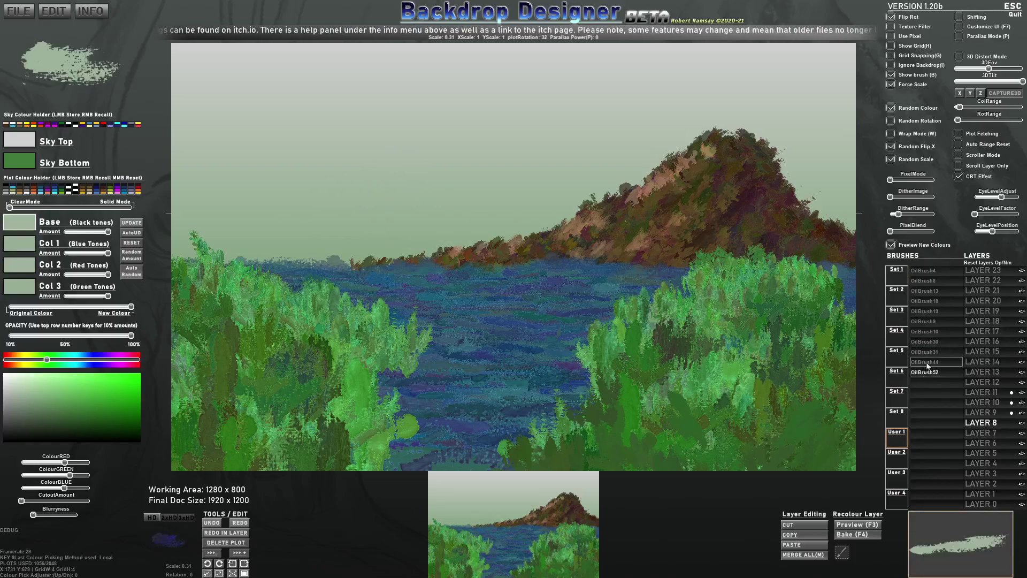
left_click(929, 353)
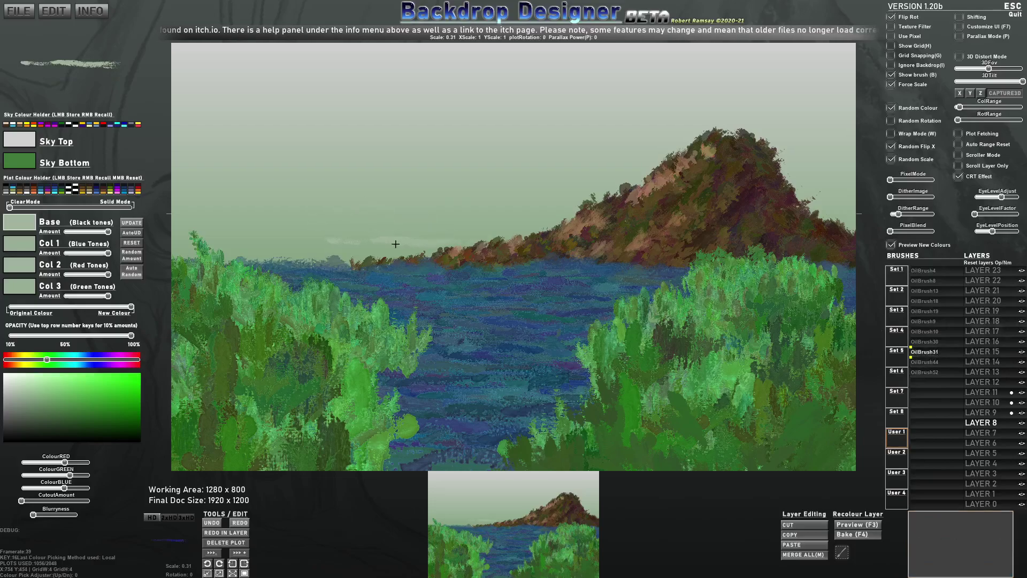
mouse_move(396, 242)
left_mouse_down()
mouse_move(353, 252)
mouse_move(296, 240)
left_mouse_up()
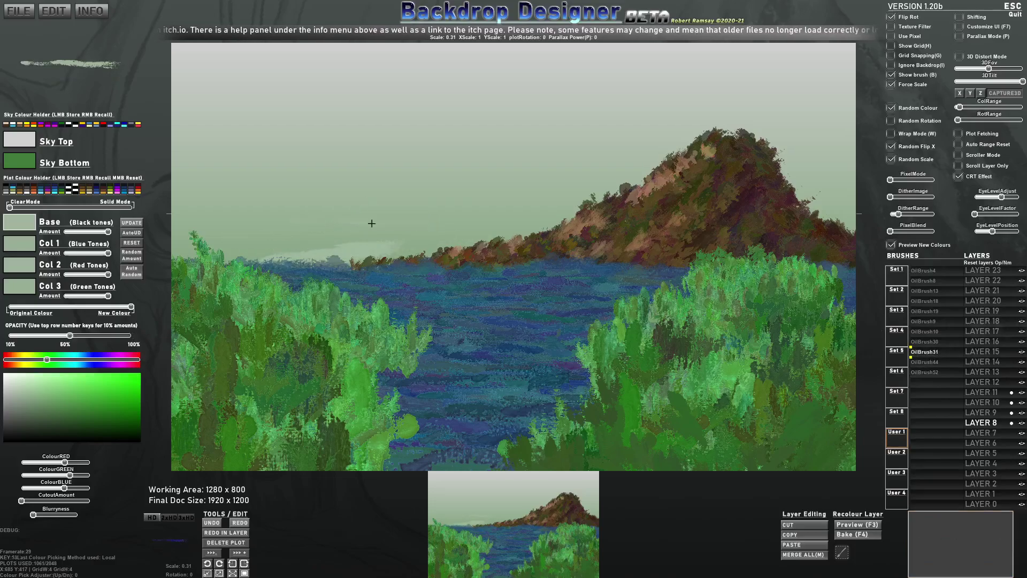
mouse_move(437, 223)
left_mouse_down()
mouse_move(406, 250)
mouse_move(274, 246)
mouse_move(275, 233)
mouse_move(203, 229)
mouse_move(324, 225)
mouse_move(375, 220)
left_mouse_up()
mouse_move(474, 204)
left_mouse_down()
mouse_move(471, 182)
mouse_move(489, 175)
mouse_move(258, 186)
mouse_move(409, 156)
mouse_move(446, 126)
left_mouse_up()
mouse_move(359, 158)
left_mouse_down()
mouse_move(338, 183)
mouse_move(488, 95)
mouse_move(518, 103)
left_mouse_up()
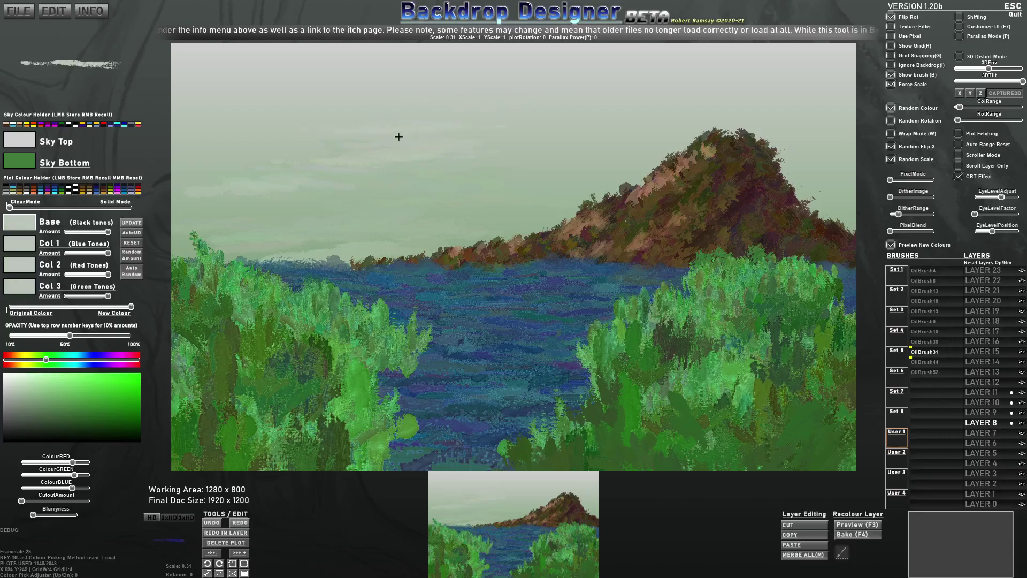
mouse_move(229, 133)
left_mouse_down()
mouse_move(202, 131)
mouse_move(415, 90)
left_mouse_up()
mouse_move(523, 128)
left_mouse_down()
mouse_move(574, 138)
mouse_move(535, 187)
mouse_move(585, 176)
mouse_move(692, 107)
mouse_move(764, 112)
mouse_move(790, 138)
mouse_move(776, 202)
mouse_move(786, 172)
mouse_move(544, 228)
mouse_move(670, 173)
mouse_move(594, 181)
mouse_move(680, 138)
mouse_move(582, 85)
left_mouse_up()
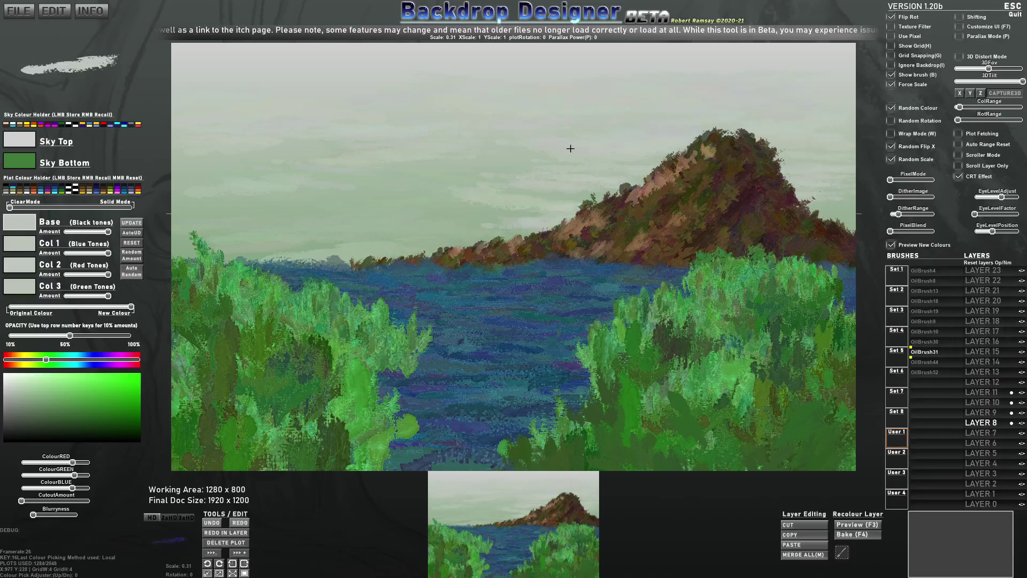
Shrink the brush to scale 0.03 and paint fine pale ripples over the water on Layer 12
left_click(981, 382)
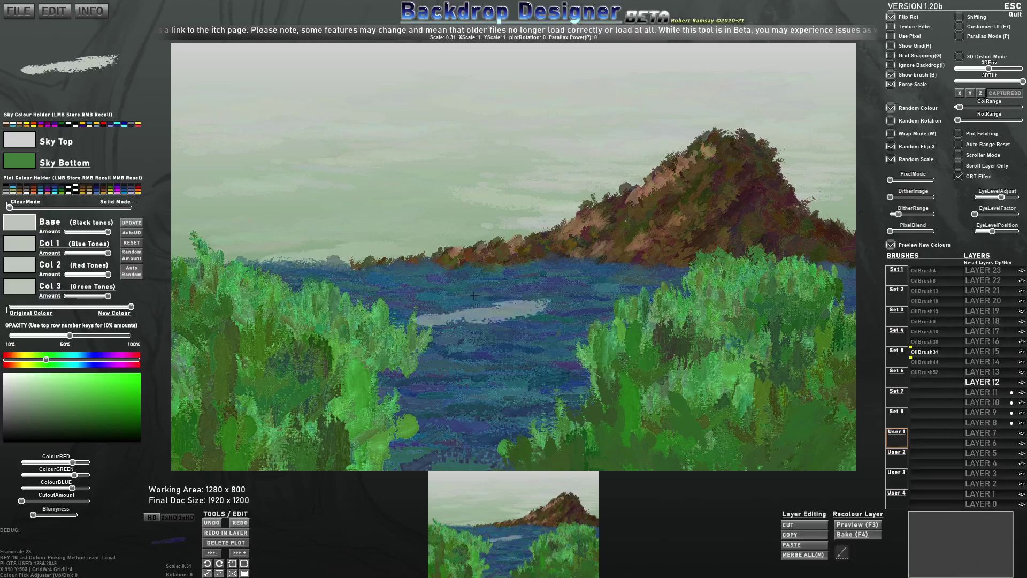
key("bracketleft")
key("bracketleft")
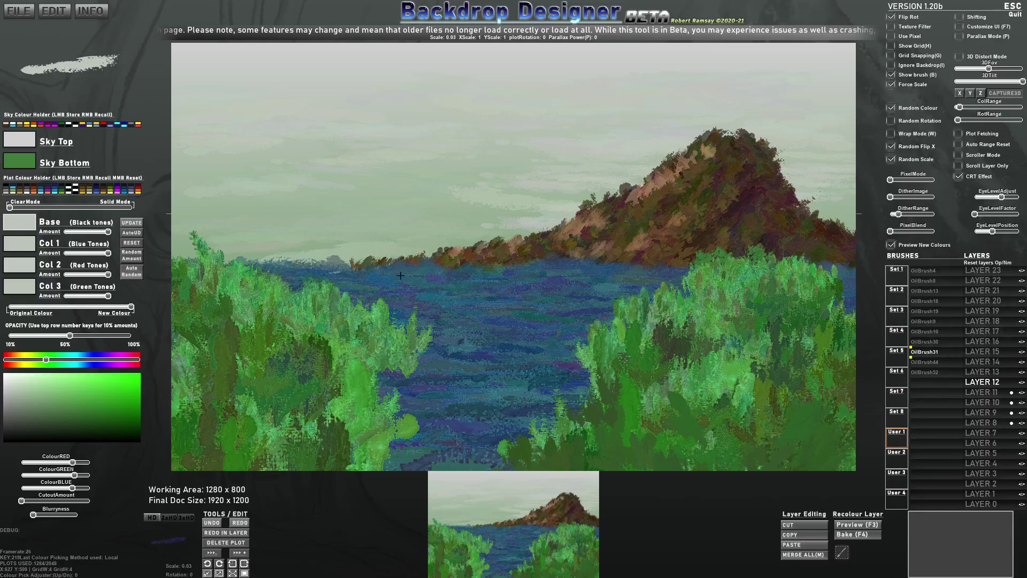
key("shift")
mouse_move(458, 277)
left_mouse_down()
mouse_move(370, 284)
mouse_move(493, 284)
mouse_move(427, 278)
left_mouse_up()
mouse_move(307, 267)
left_mouse_down()
mouse_move(403, 287)
mouse_move(565, 293)
mouse_move(469, 312)
mouse_move(450, 301)
mouse_move(514, 319)
mouse_move(525, 326)
mouse_move(487, 335)
mouse_move(566, 363)
mouse_move(499, 370)
mouse_move(489, 343)
left_mouse_up()
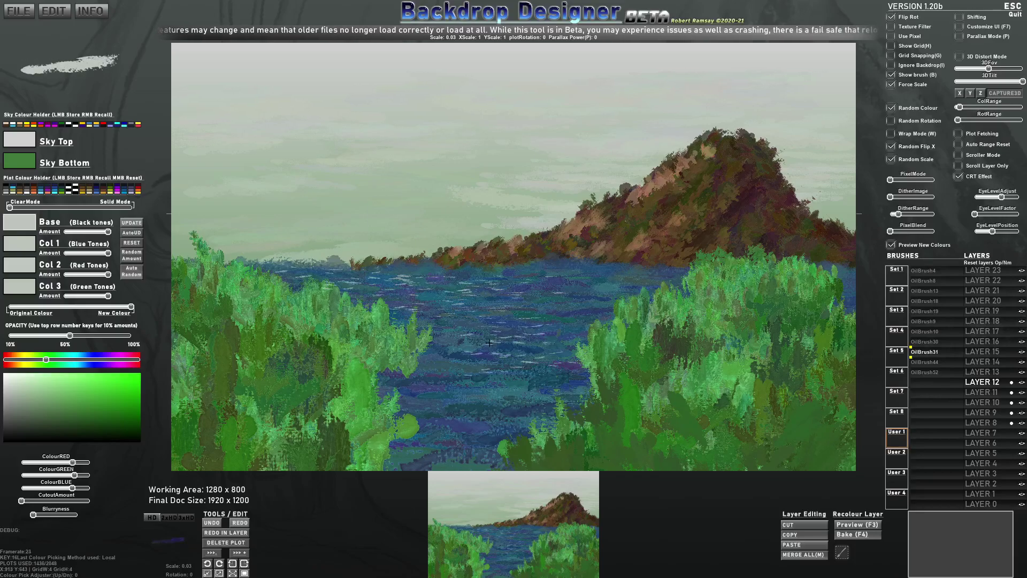
Add brighter ripples across the water at 90% opacity and scale 0.04, using sampled sky greens with Col 1 set to bright cyan
key("9")
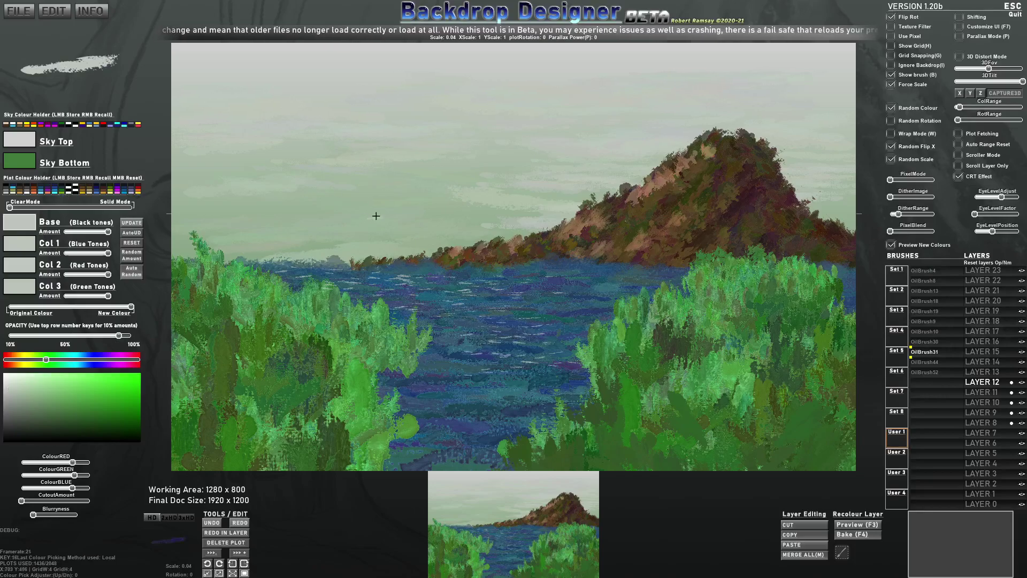
key("Tab")
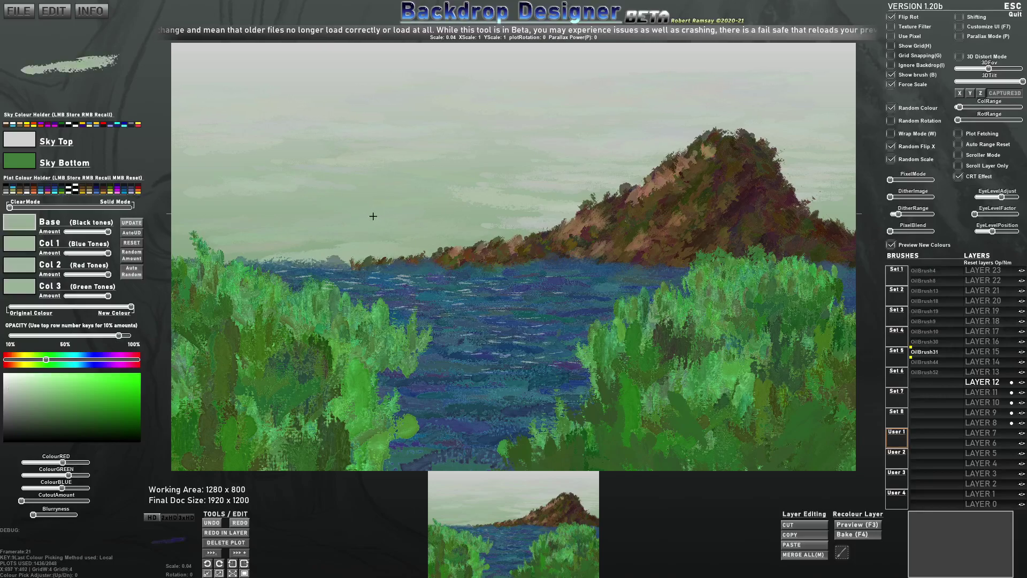
left_click(73, 359)
left_click(106, 380)
mouse_move(395, 288)
left_mouse_down()
mouse_move(281, 269)
mouse_move(450, 322)
mouse_move(459, 337)
mouse_move(447, 355)
mouse_move(391, 373)
mouse_move(514, 391)
mouse_move(409, 402)
mouse_move(375, 327)
mouse_move(457, 328)
mouse_move(461, 394)
mouse_move(423, 404)
mouse_move(461, 417)
mouse_move(398, 447)
mouse_move(439, 450)
mouse_move(409, 444)
mouse_move(449, 409)
mouse_move(491, 411)
mouse_move(484, 428)
mouse_move(435, 461)
mouse_move(383, 469)
mouse_move(486, 452)
mouse_move(507, 409)
mouse_move(433, 396)
left_mouse_up()
mouse_move(407, 295)
left_mouse_down()
mouse_move(363, 274)
mouse_move(278, 262)
left_mouse_up()
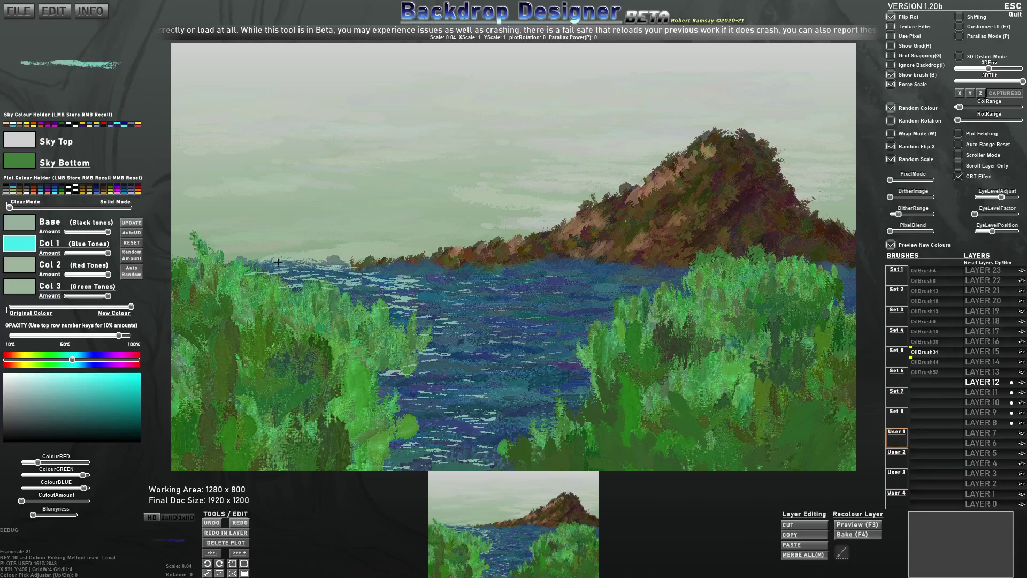
left_click(349, 268)
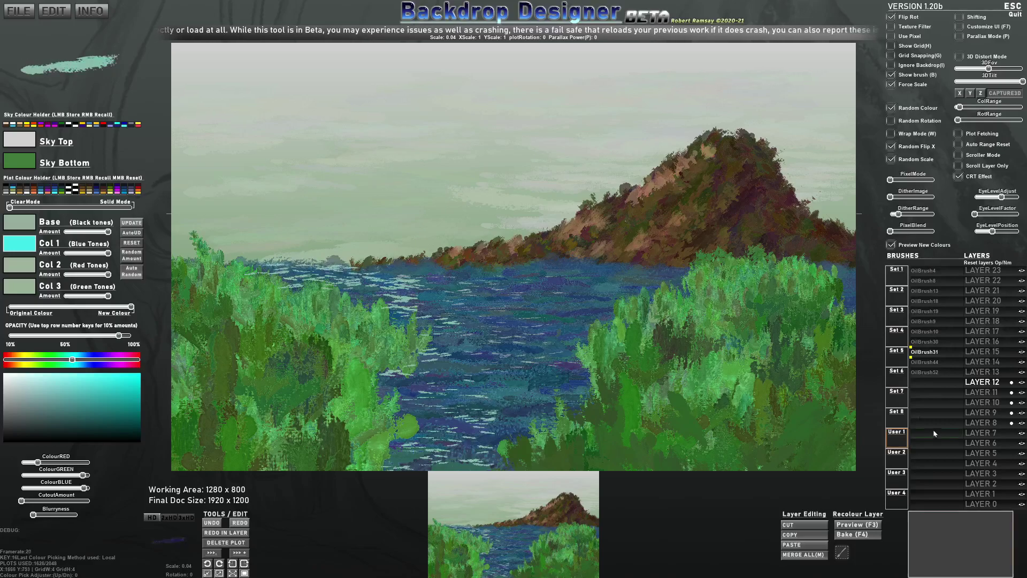
Sample water blues, lighten Base and Col 1, and paint a small distant blue landmass along the left horizon on Layer 8
left_click(983, 423)
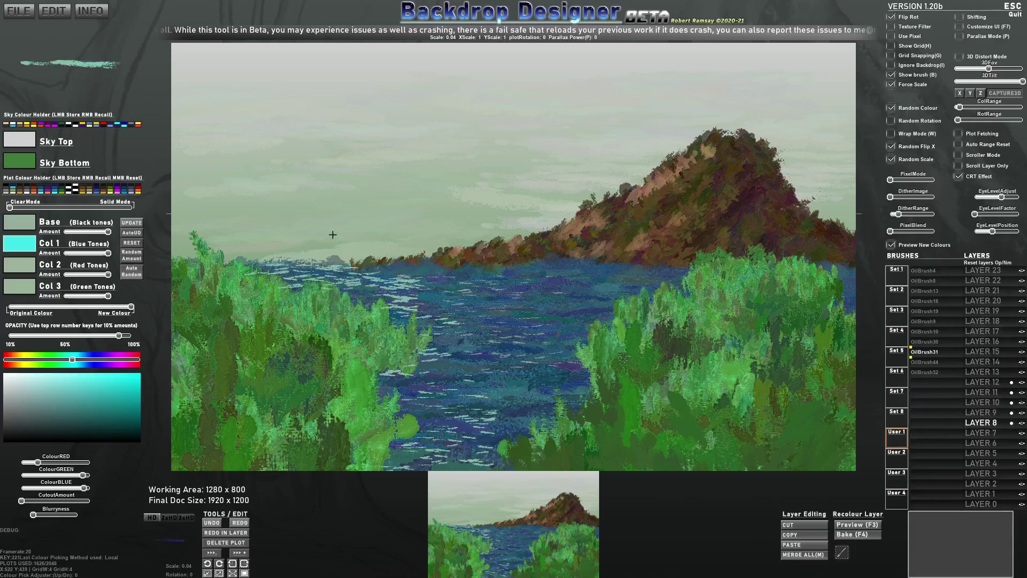
key("Tab")
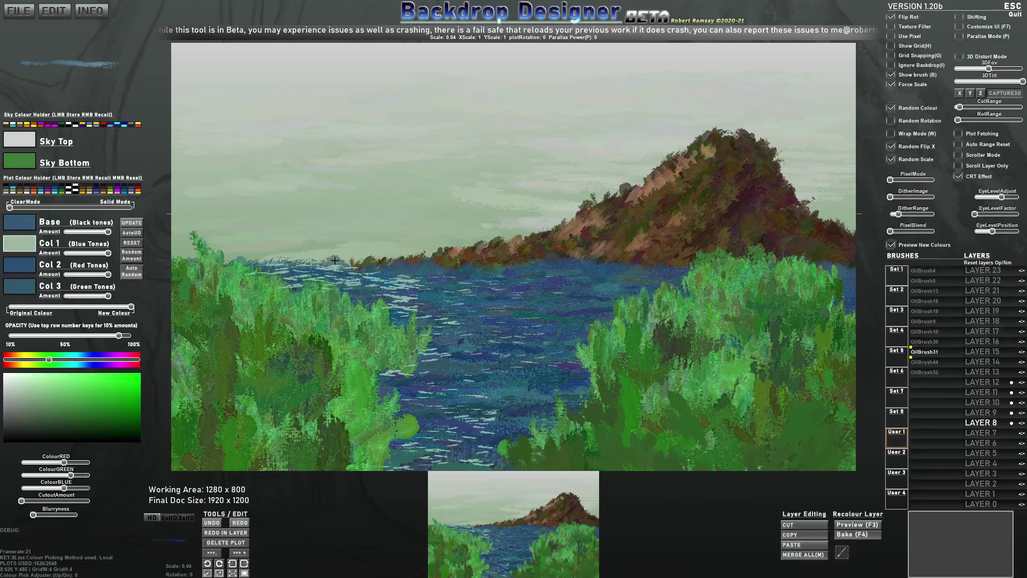
key("Tab")
key("Tab")
key("Tab")
key("Tab")
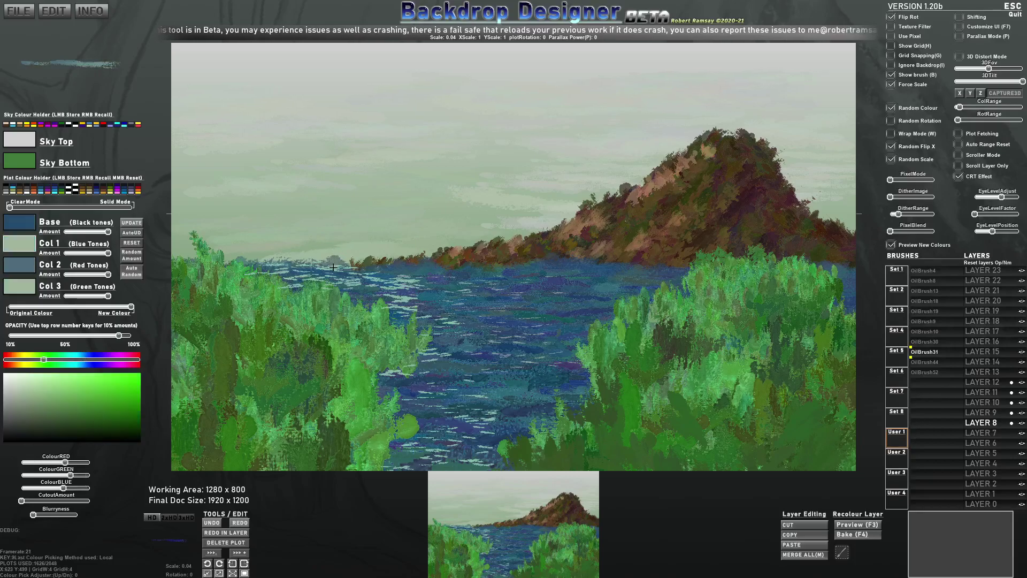
key("Tab")
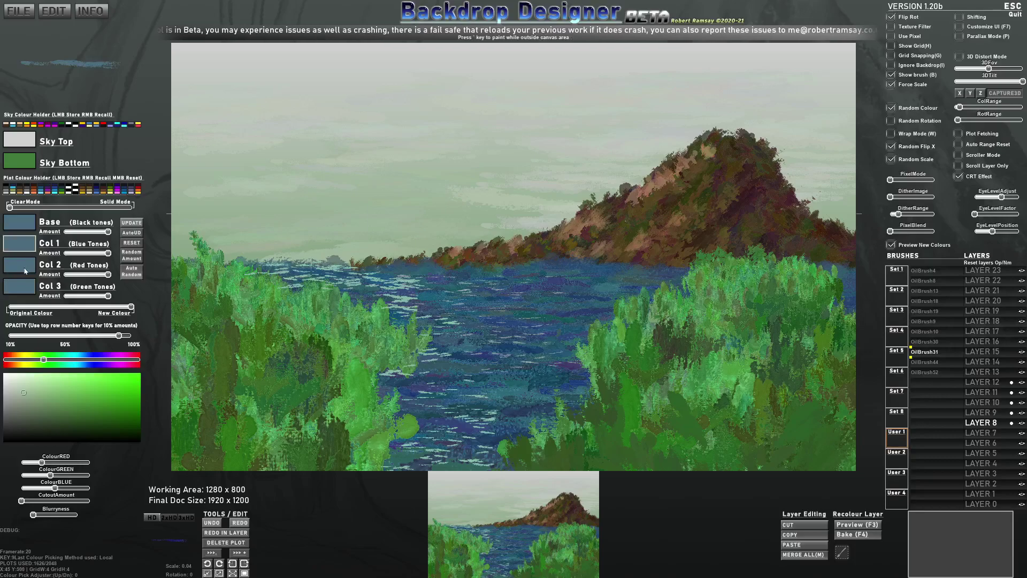
key("alt")
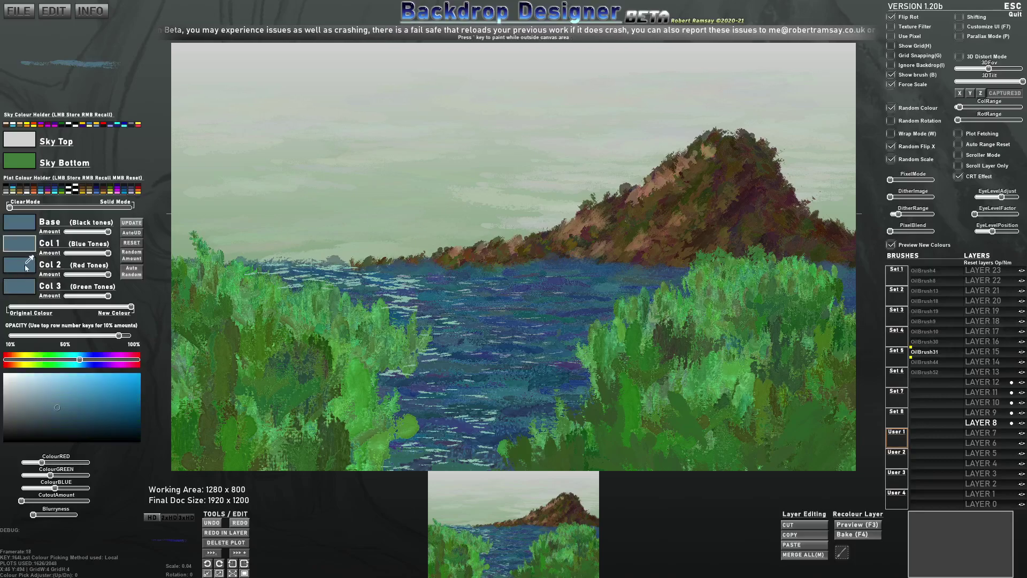
key("Tab")
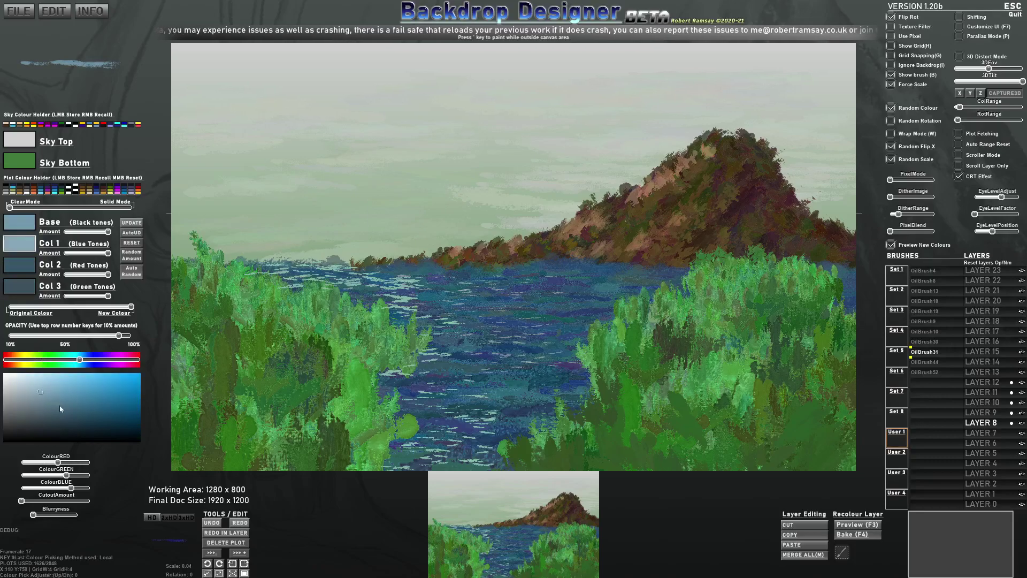
mouse_move(305, 258)
left_mouse_down()
mouse_move(264, 257)
mouse_move(273, 245)
mouse_move(250, 258)
mouse_move(276, 250)
mouse_move(316, 259)
mouse_move(236, 256)
mouse_move(361, 259)
left_mouse_up()
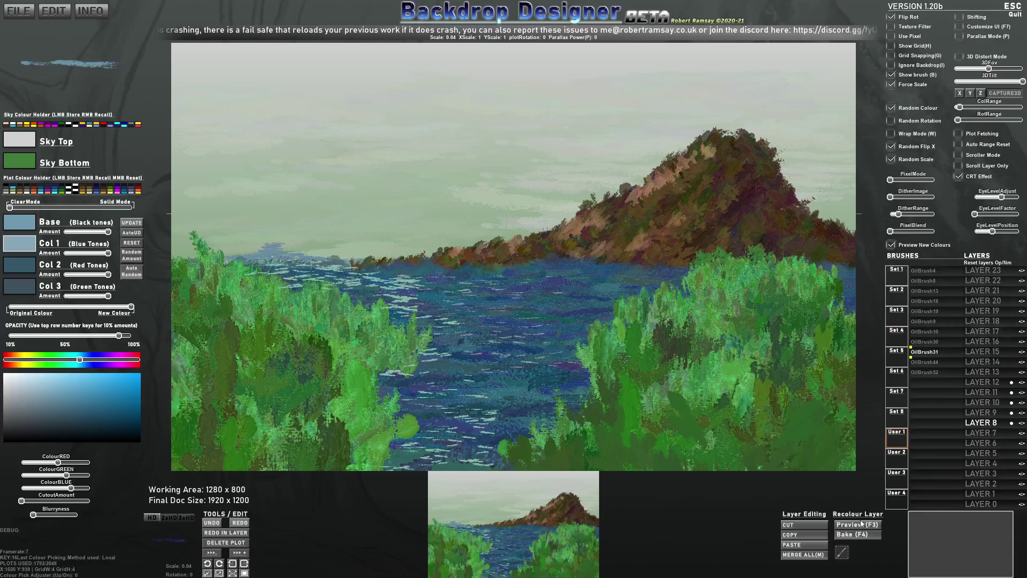
Merge all layers and reset the plot history
left_click(812, 555)
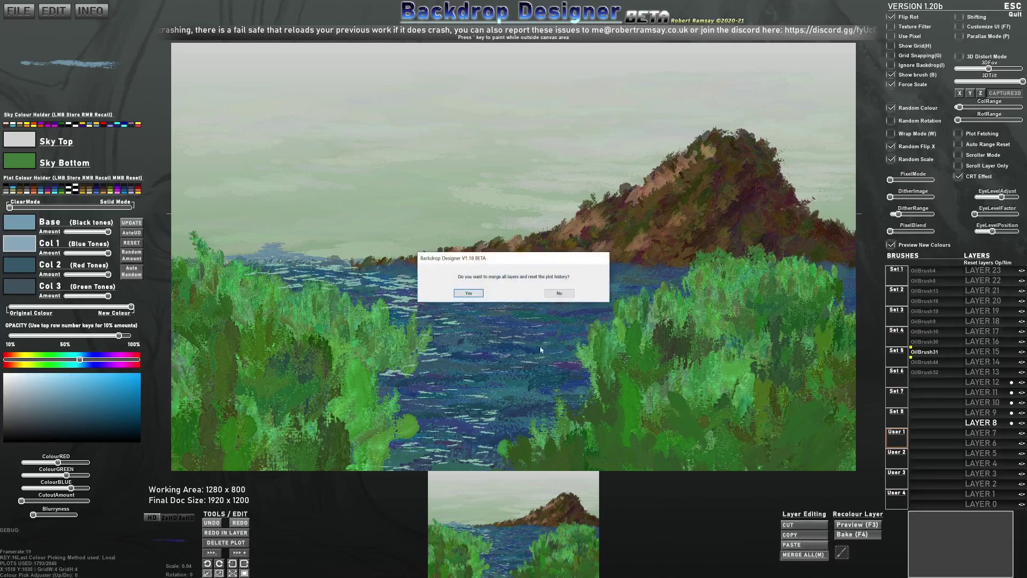
left_click(468, 294)
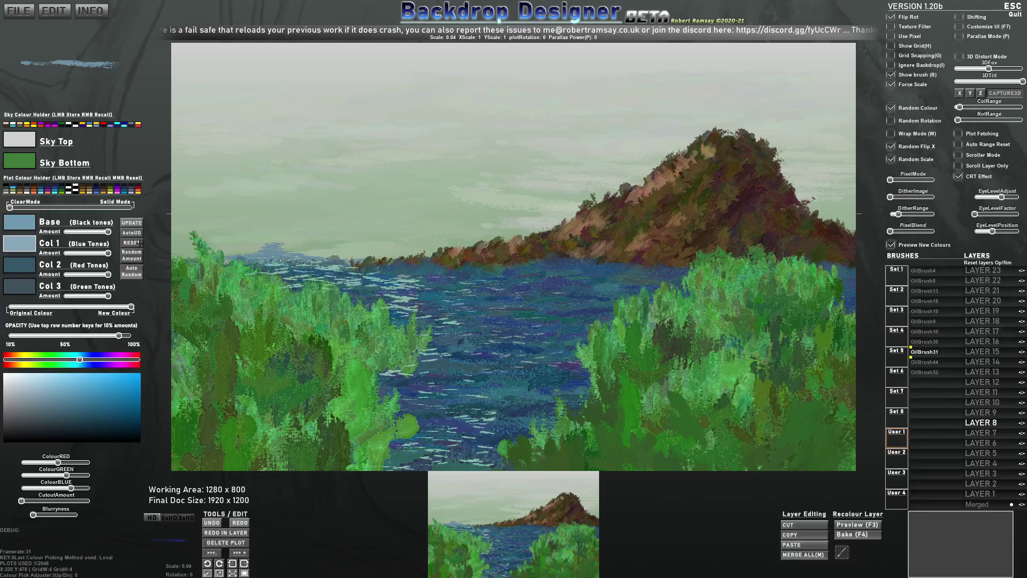
Recolour the sky gradient with a medium blue Sky Top and a white Sky Bottom
left_click(26, 140)
left_click(17, 381)
mouse_move(15, 380)
left_mouse_down()
mouse_move(90, 389)
mouse_move(76, 378)
left_mouse_up()
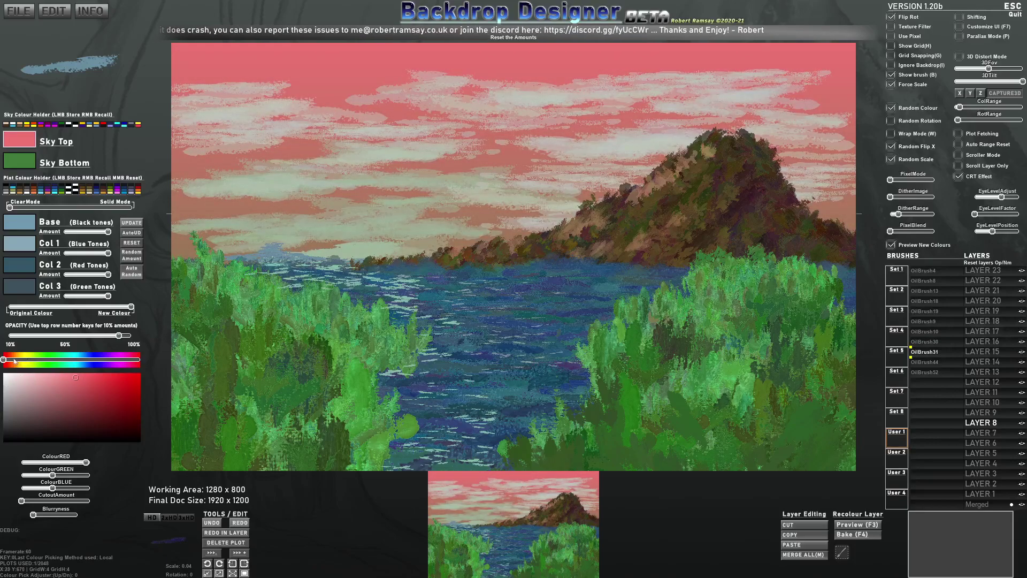
left_click(21, 362)
left_click_drag(21, 361, 16, 362)
mouse_move(103, 386)
left_mouse_down()
mouse_move(74, 362)
mouse_move(118, 382)
mouse_move(102, 402)
mouse_move(80, 388)
mouse_move(62, 393)
mouse_move(71, 420)
mouse_move(69, 374)
mouse_move(73, 393)
mouse_move(53, 386)
mouse_move(68, 423)
mouse_move(3, 392)
mouse_move(3, 373)
left_mouse_up()
left_click(25, 241)
left_click(21, 165)
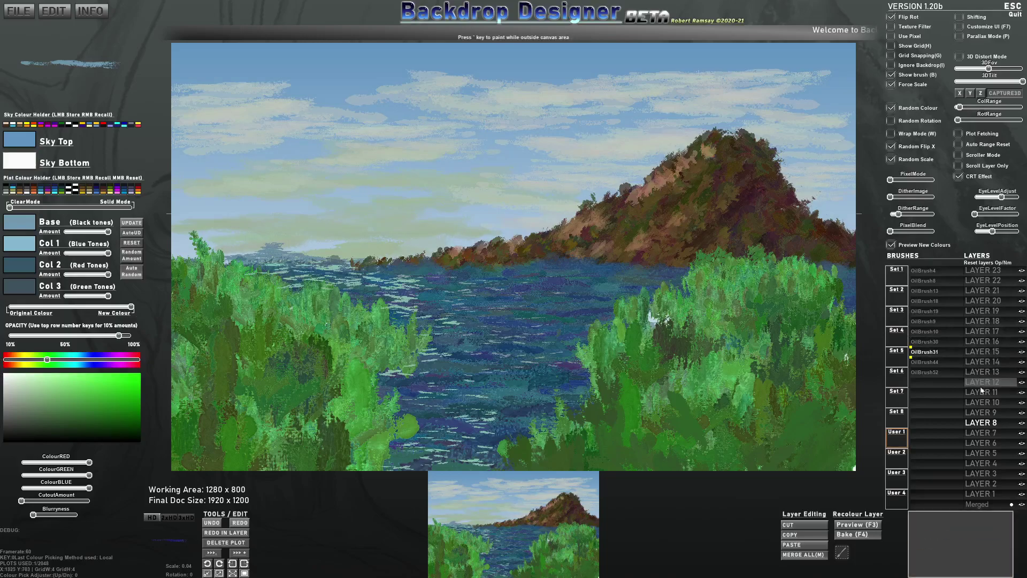
Enlarge the brush to scale 0.15 and blend sampled sky blues and cloud greys over the upper clouds on Layer 8
key("bracketright")
key("bracketright")
key("bracketright")
key("bracketright")
key("bracketright")
key("bracketright")
key("bracketright")
key("bracketright")
key("bracketright")
key("bracketright")
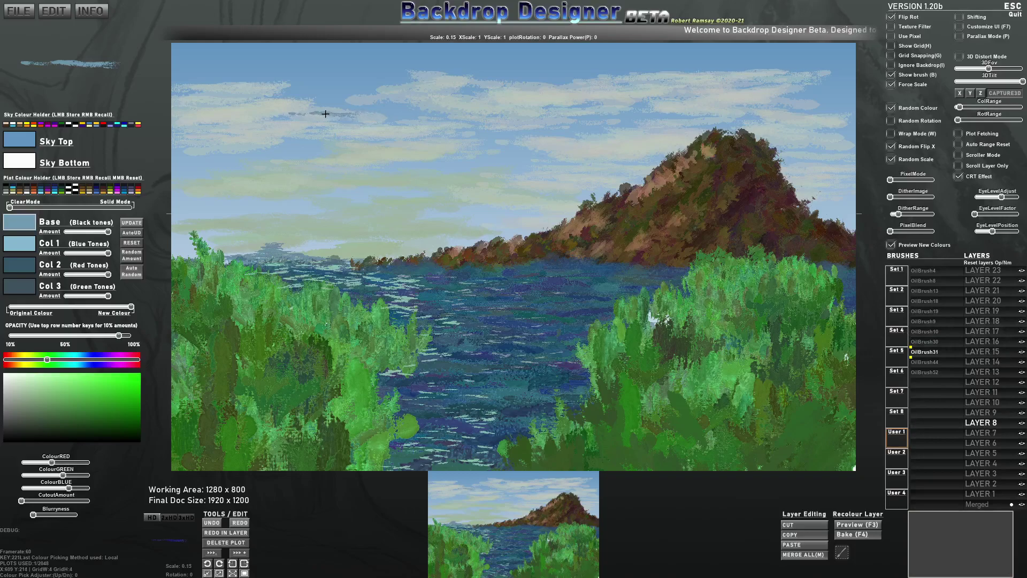
key("Tab")
mouse_move(323, 109)
left_mouse_down()
mouse_move(212, 55)
mouse_move(195, 82)
mouse_move(344, 99)
mouse_move(423, 89)
mouse_move(346, 70)
mouse_move(433, 89)
mouse_move(392, 65)
mouse_move(558, 80)
mouse_move(699, 124)
left_mouse_up()
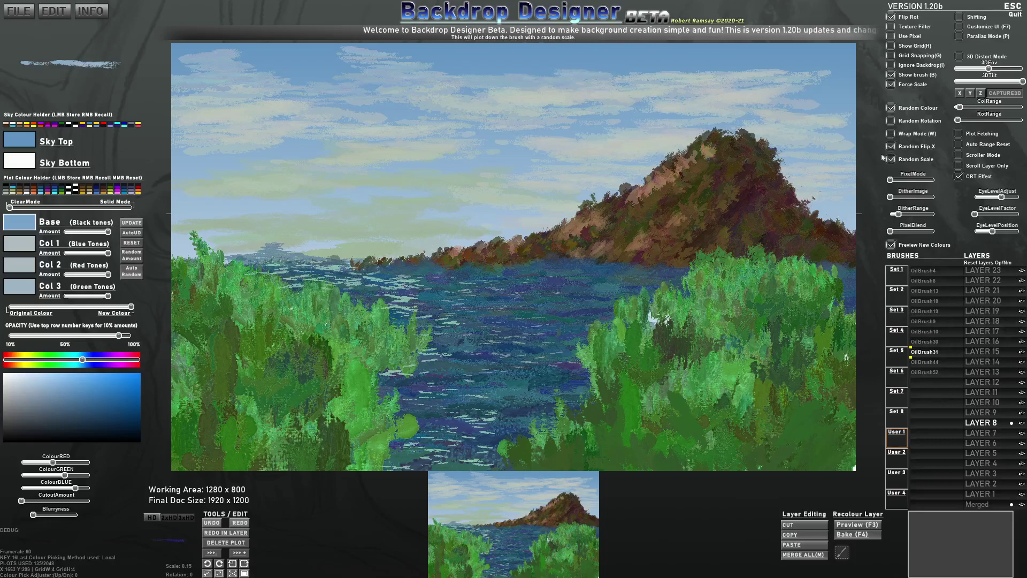
mouse_move(620, 69)
left_mouse_down()
mouse_move(738, 54)
mouse_move(694, 79)
left_mouse_up()
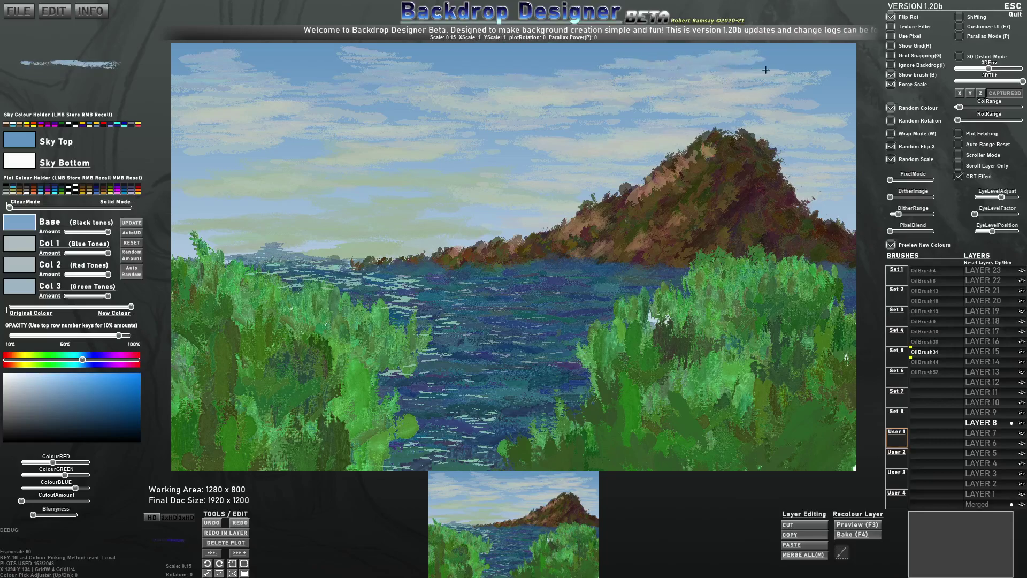
Blend sampled sky blues and cloud greys over the clouds and the distant landmass on Layer 8 with the OilBrush10 brush
left_click(924, 331)
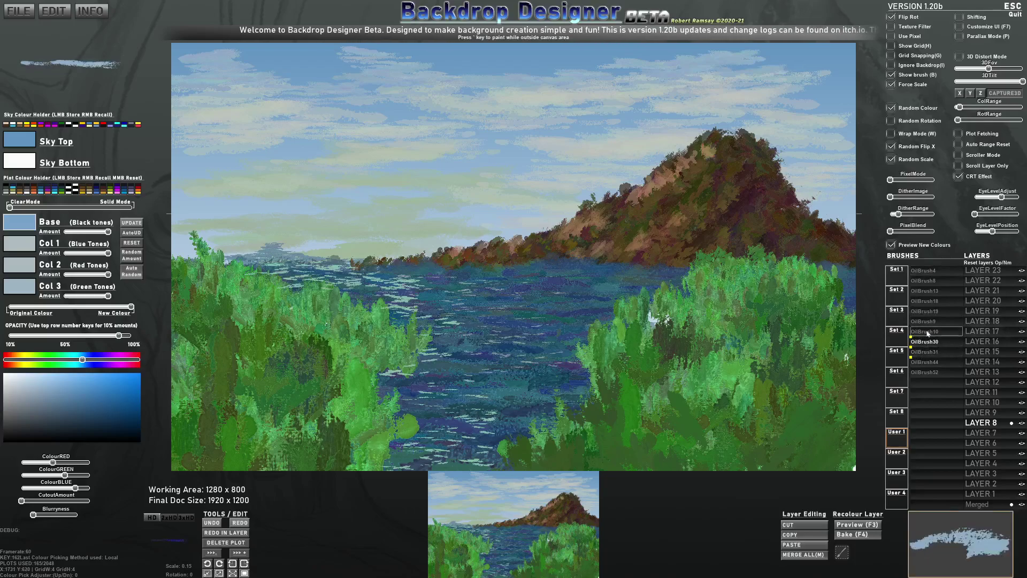
mouse_move(754, 53)
left_mouse_down()
mouse_move(730, 84)
mouse_move(747, 75)
mouse_move(820, 87)
mouse_move(701, 121)
mouse_move(542, 142)
mouse_move(542, 134)
mouse_move(554, 147)
mouse_move(502, 150)
mouse_move(590, 151)
mouse_move(635, 171)
mouse_move(477, 218)
left_mouse_up()
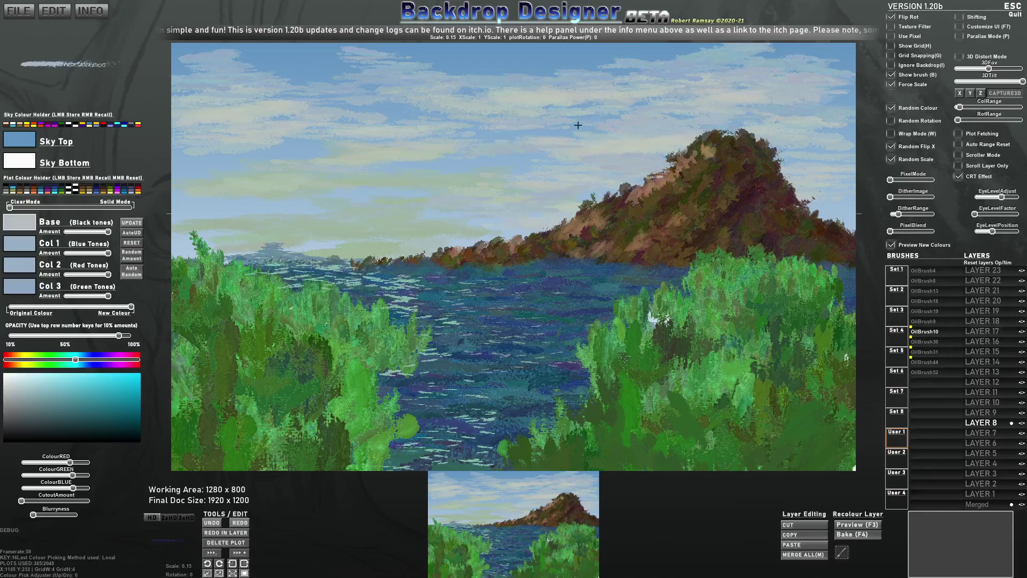
left_click_drag(318, 163, 230, 178)
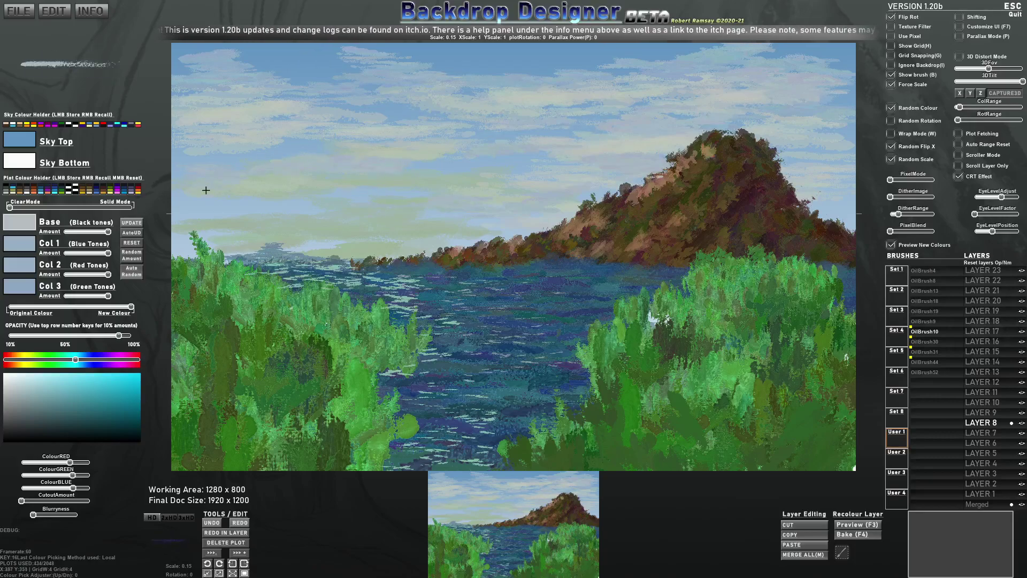
mouse_move(303, 201)
left_mouse_down()
mouse_move(237, 210)
mouse_move(244, 205)
mouse_move(185, 186)
mouse_move(340, 218)
mouse_move(354, 201)
mouse_move(392, 196)
mouse_move(448, 211)
mouse_move(438, 226)
mouse_move(364, 248)
mouse_move(328, 242)
mouse_move(419, 248)
mouse_move(273, 242)
mouse_move(305, 248)
left_mouse_up()
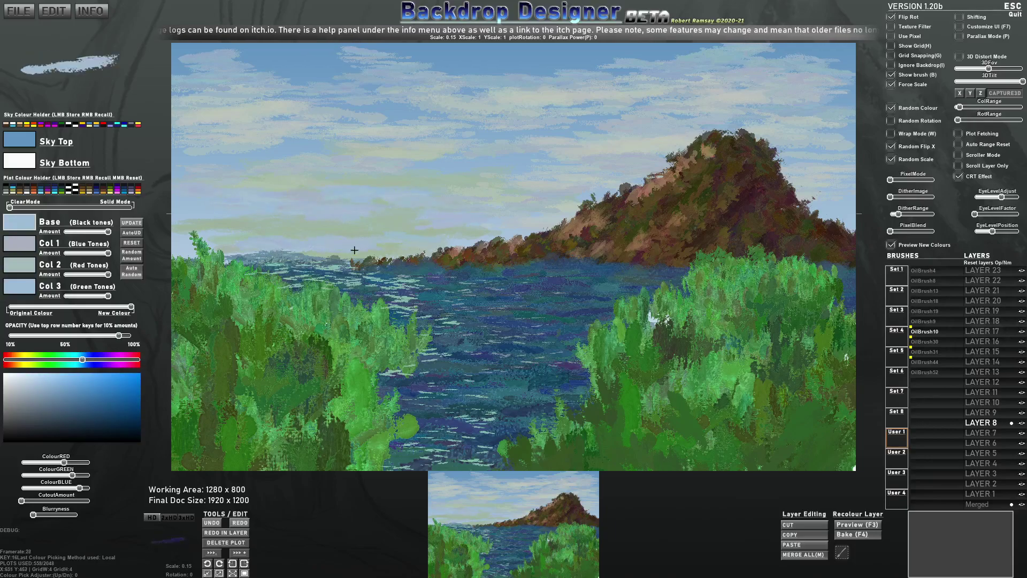
Preview the Merged3296U brush from Set 1 at 100% opacity in its original colours, and switch to the Merged4908K brush
scroll(927, 364, "up", 1)
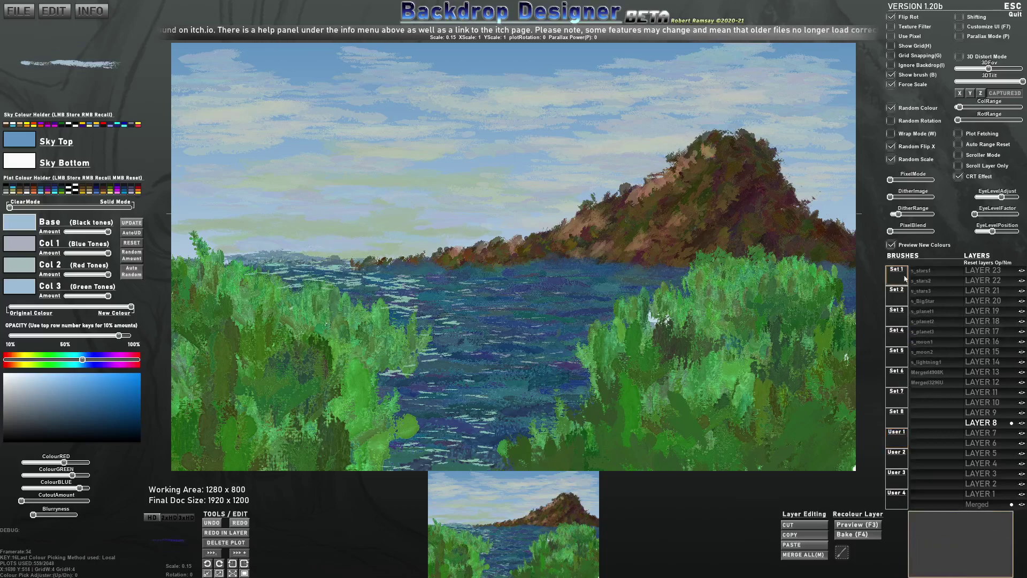
left_click(930, 383)
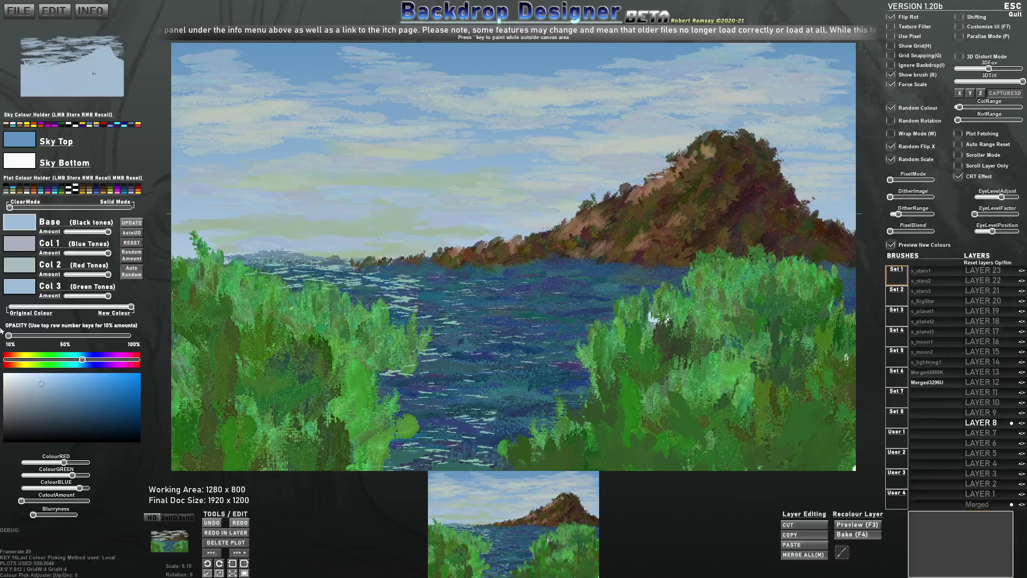
key("0")
left_click(19, 307)
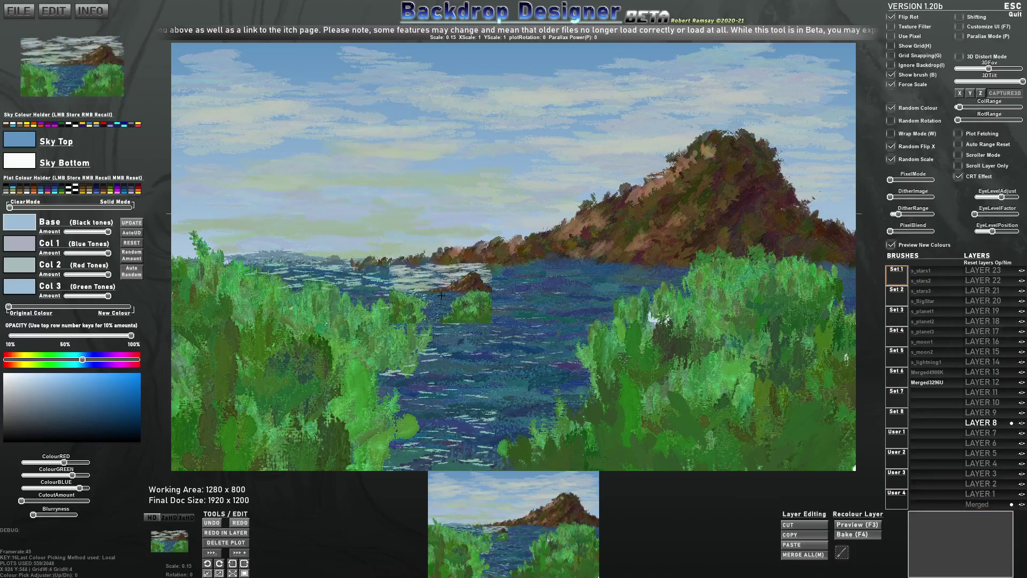
left_click(930, 372)
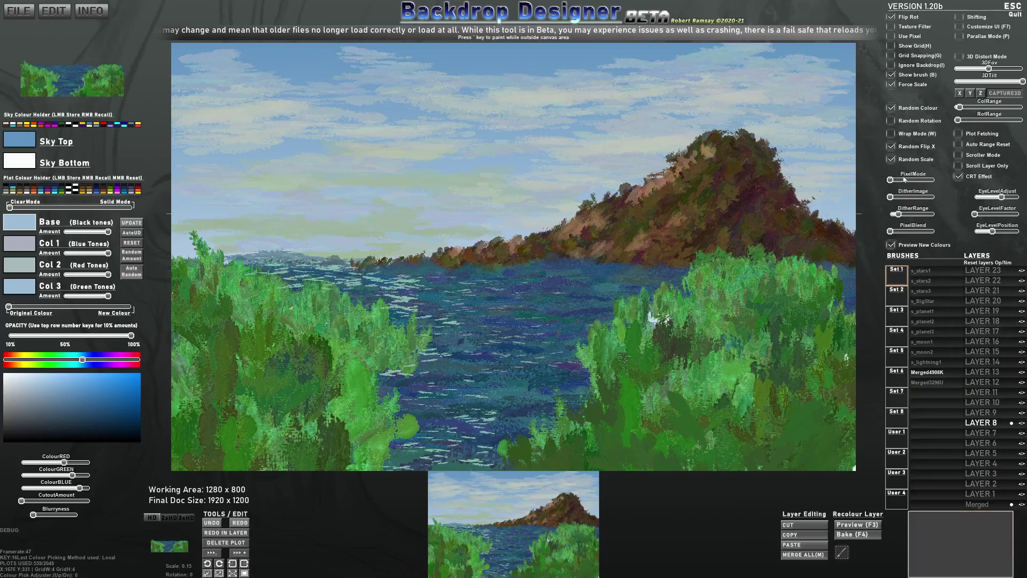
Render the canvas in the C64 320x200px pixel mode without the CRT effect, adjusting image dithering and pixel blend
left_click_drag(892, 179, 896, 181)
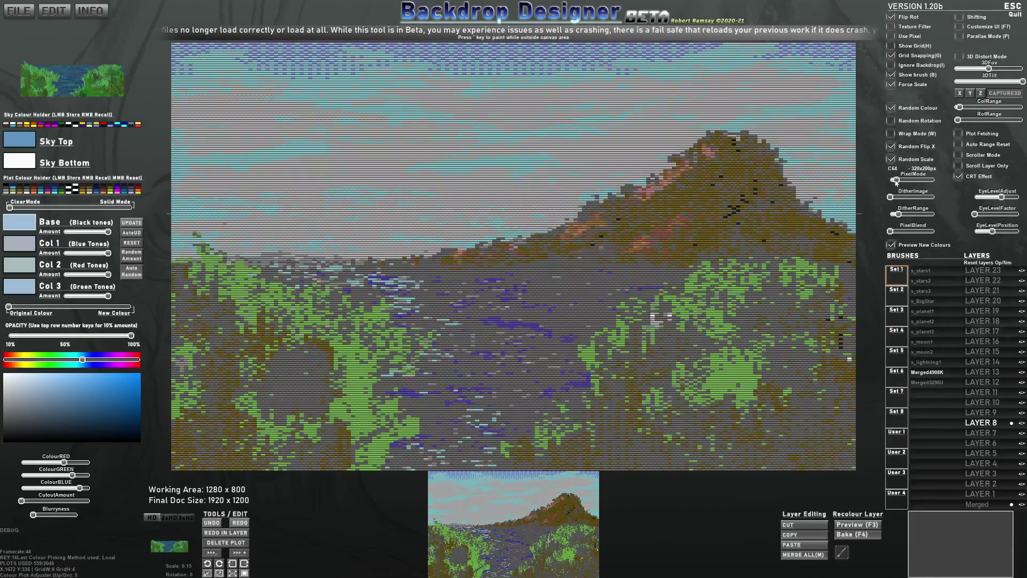
left_click(960, 178)
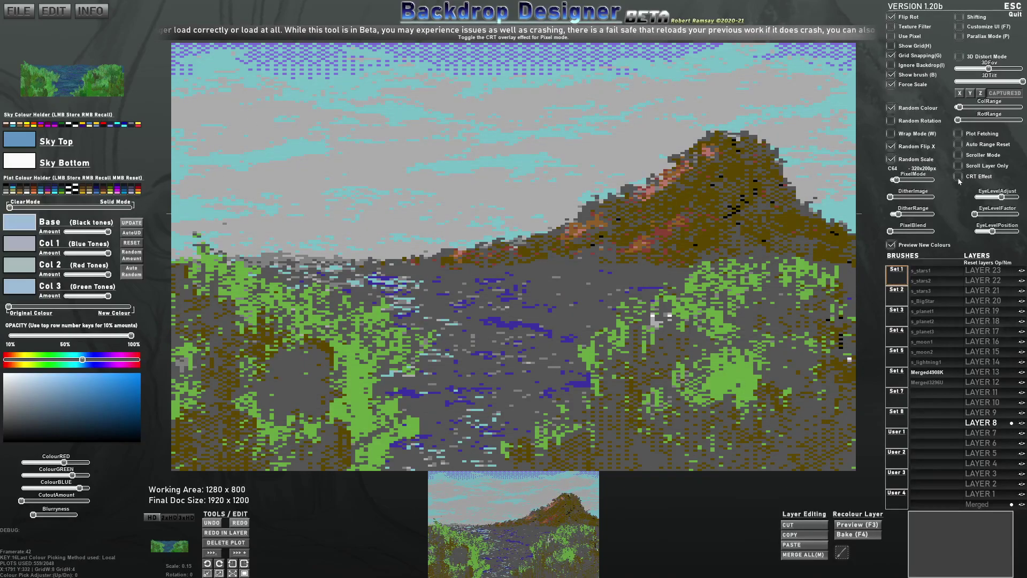
left_click_drag(903, 231, 934, 231)
mouse_move(892, 197)
left_mouse_down()
mouse_move(907, 198)
mouse_move(891, 181)
mouse_move(899, 183)
left_mouse_up()
left_click_drag(934, 234, 917, 232)
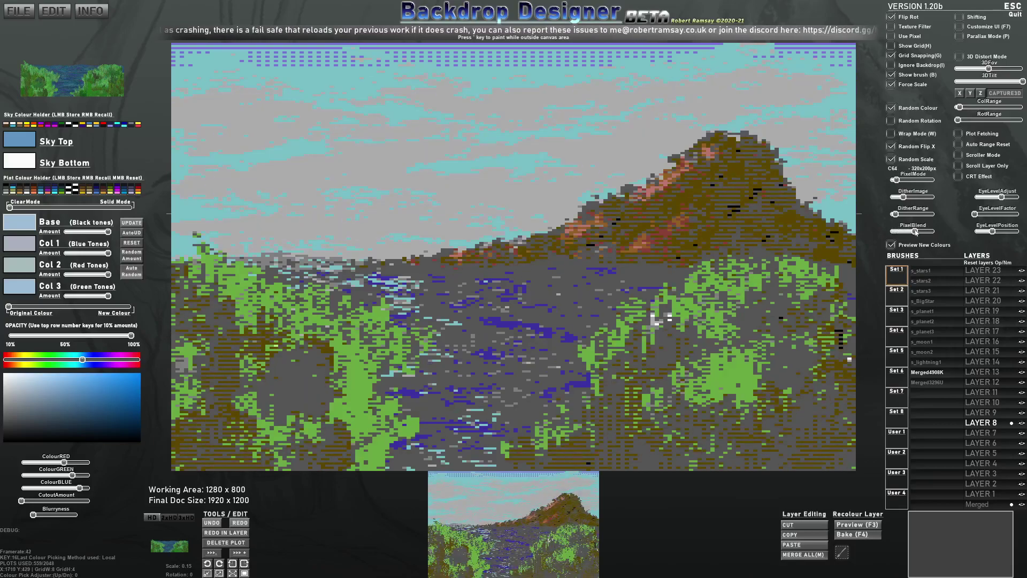
Change the pixel mode to 48 Colour at 640x400px, keeping a low dither range and turning image dithering down to minimum
mouse_move(901, 214)
left_mouse_down()
mouse_move(914, 217)
mouse_move(902, 182)
mouse_move(898, 216)
left_mouse_up()
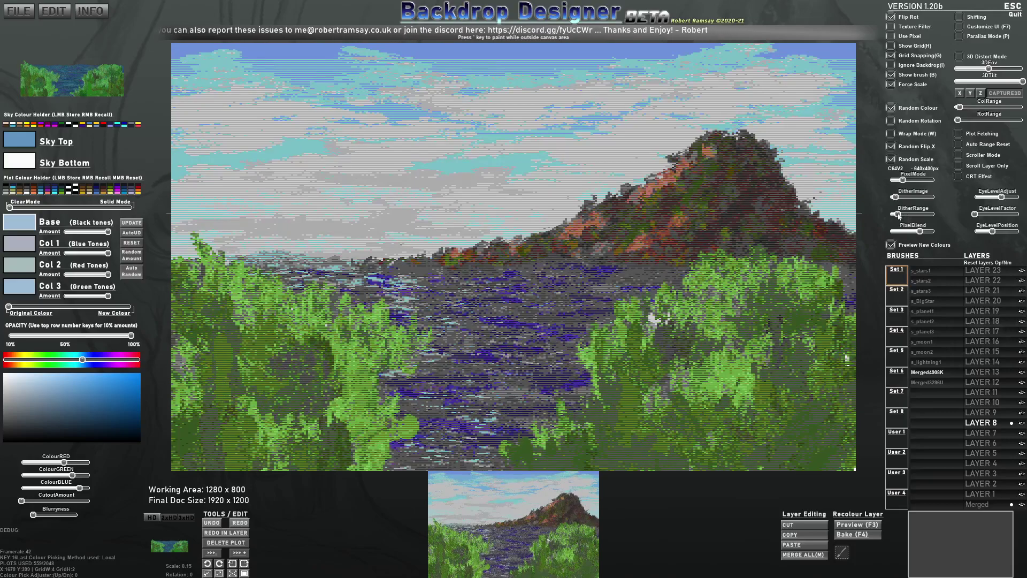
left_click_drag(911, 181, 896, 213)
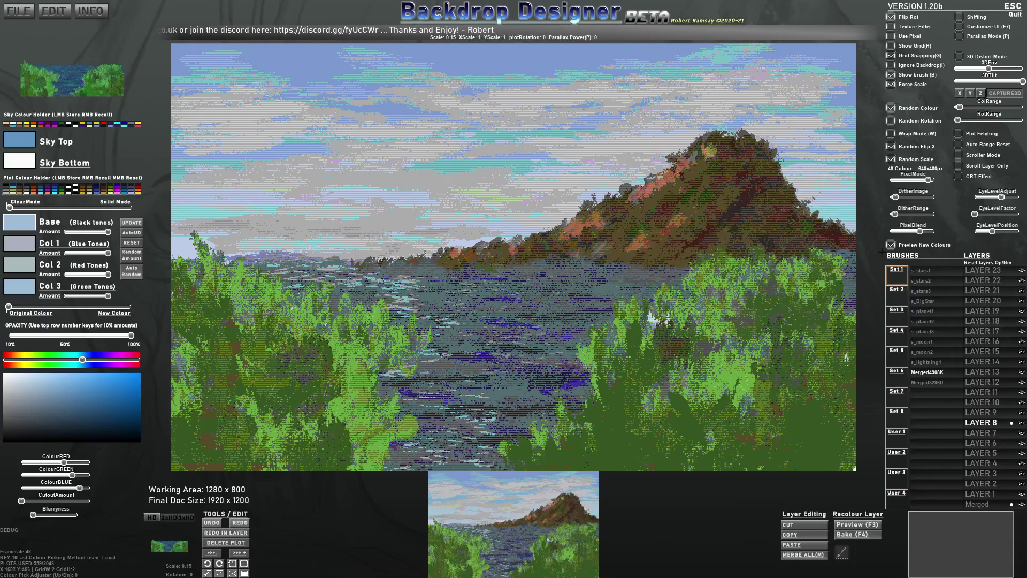
left_click_drag(898, 197, 890, 197)
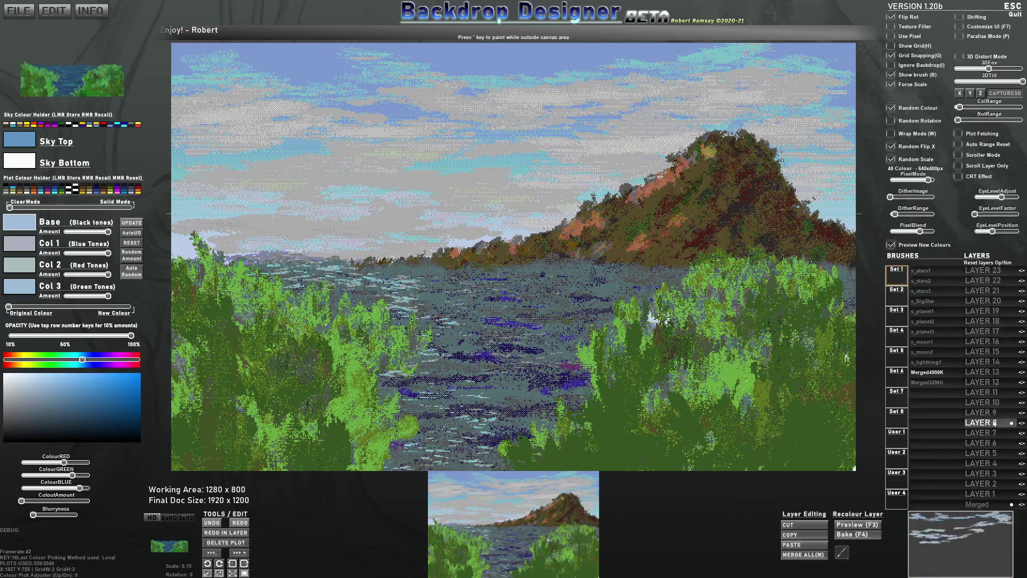
Merge all layers and start a recolour preview on the Merged layer
left_click(806, 554)
left_click(478, 296)
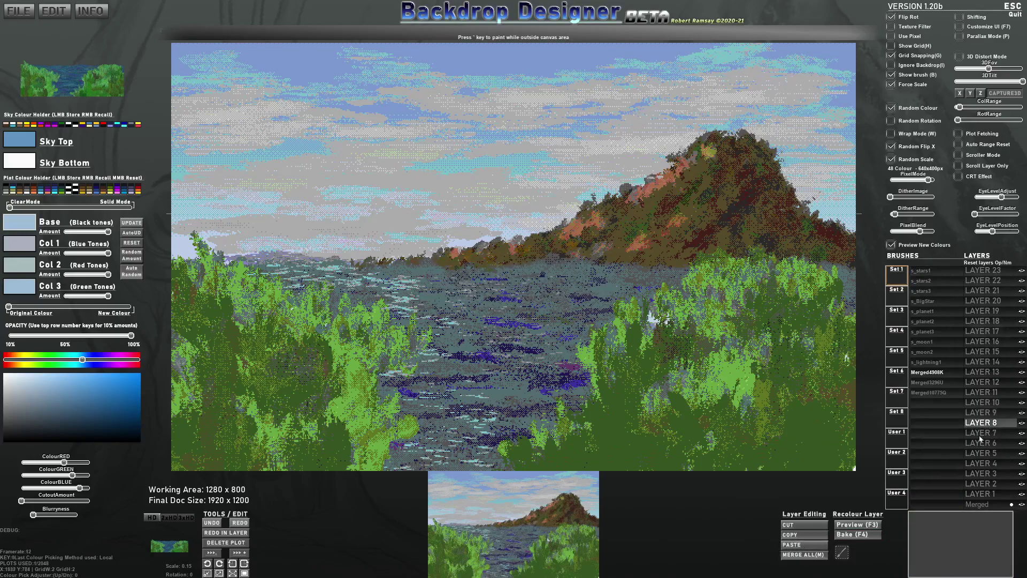
left_click(982, 506)
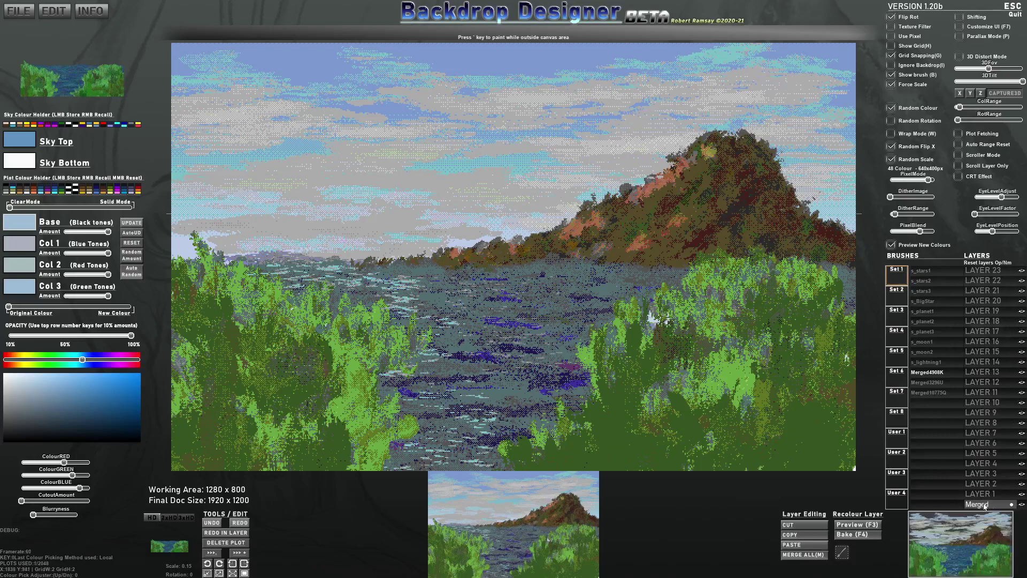
left_click(859, 525)
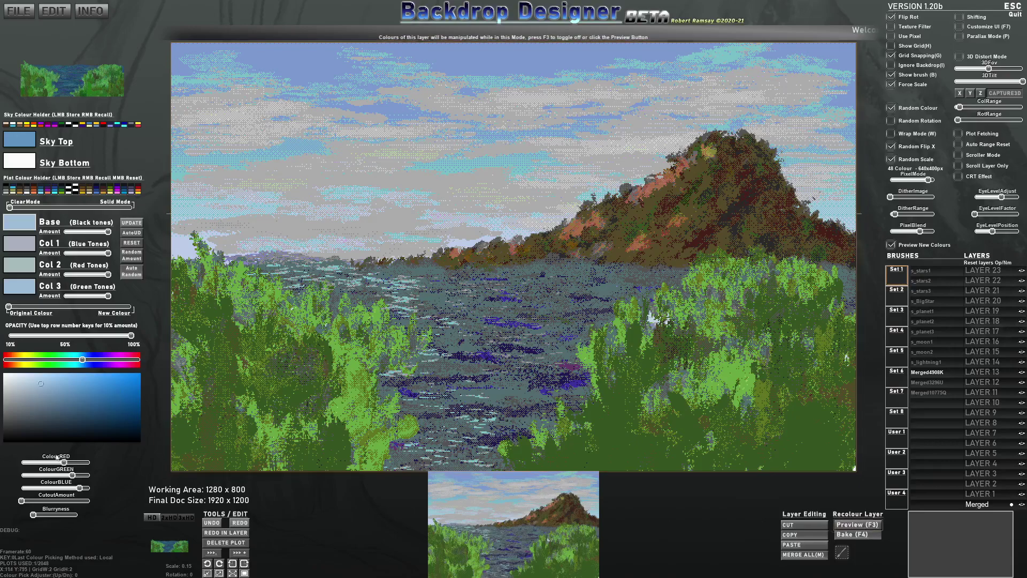
Try a slight blur on the Merged layer, hide the brush preview, and return the blurriness to minimum
mouse_move(33, 515)
left_mouse_down()
mouse_move(50, 514)
mouse_move(39, 509)
left_mouse_up()
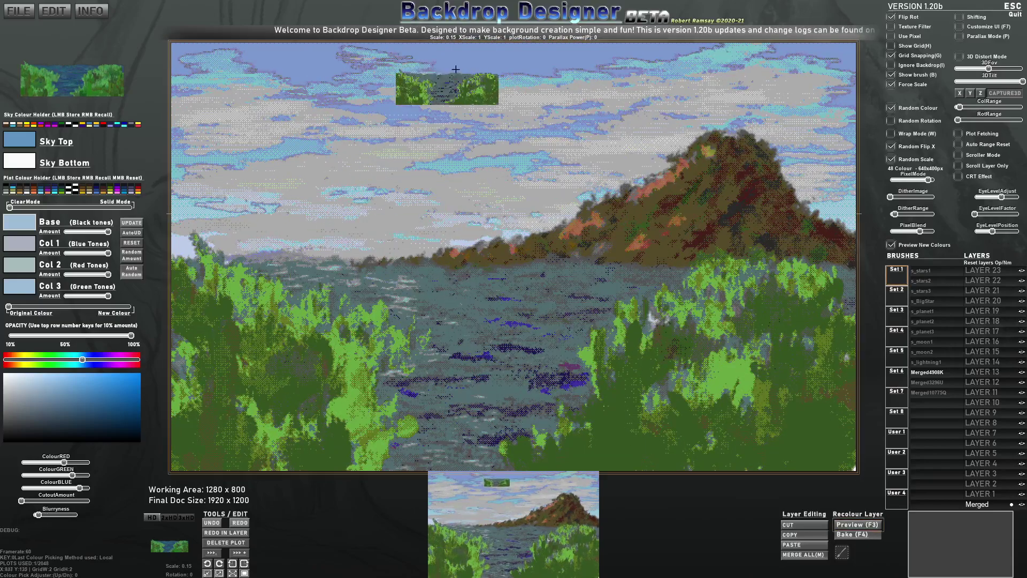
key("b")
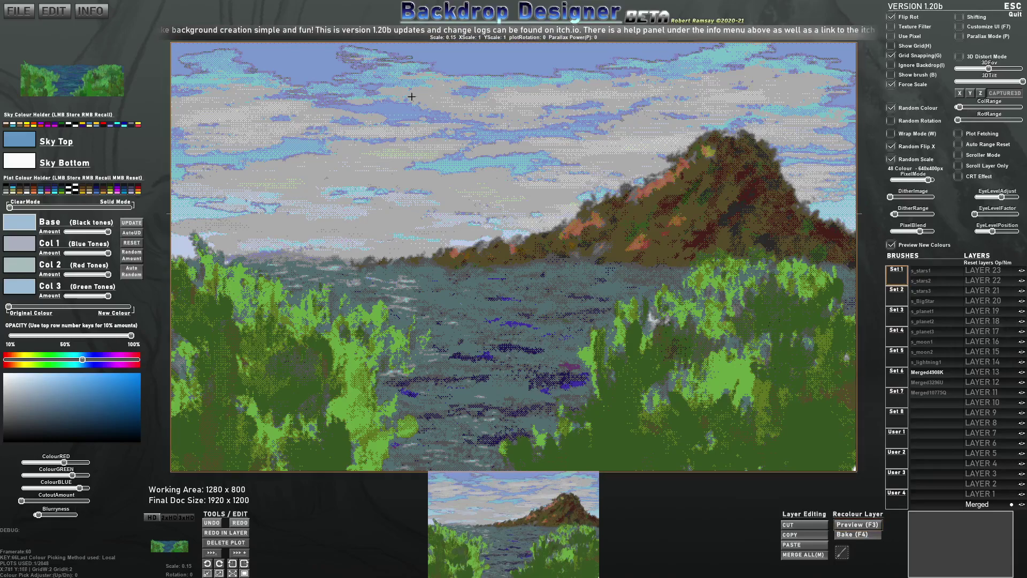
left_click_drag(45, 515, 33, 514)
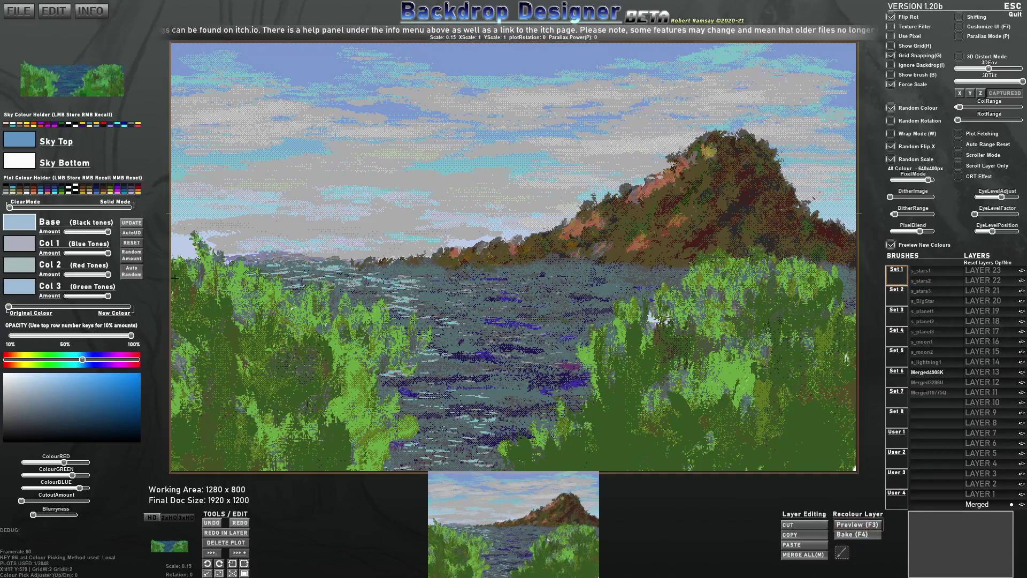
Recolour the Merged layer with the dark red, crimson, orange and yellow palette, blended slightly more toward the original colours
left_click_drag(17, 309, 82, 307)
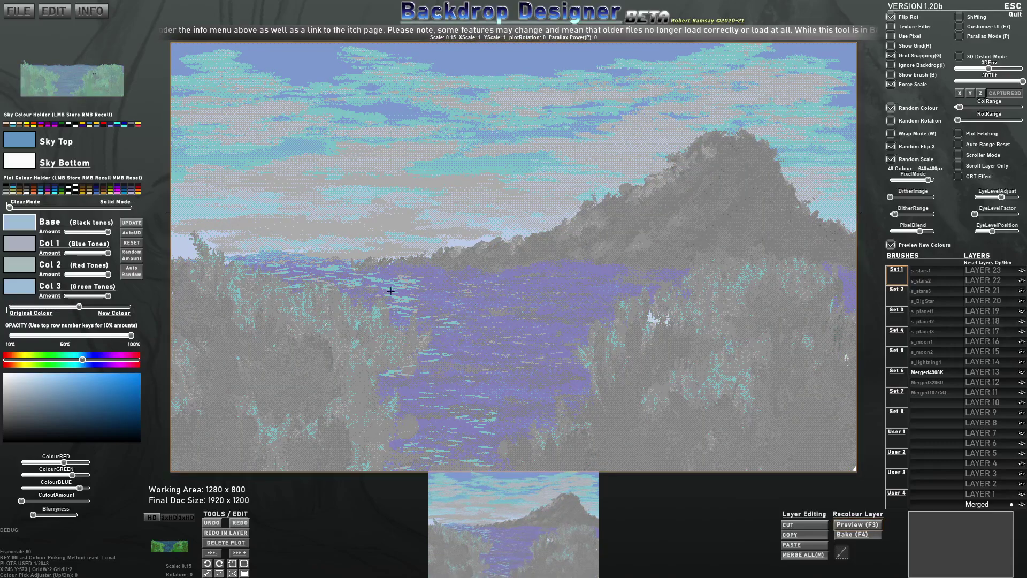
right_click(71, 191)
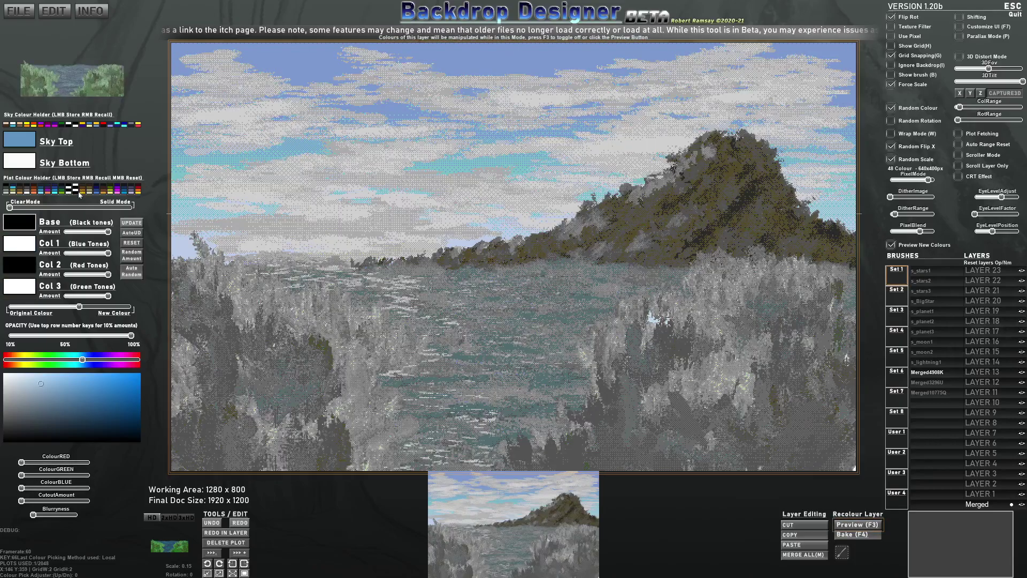
right_click(78, 191)
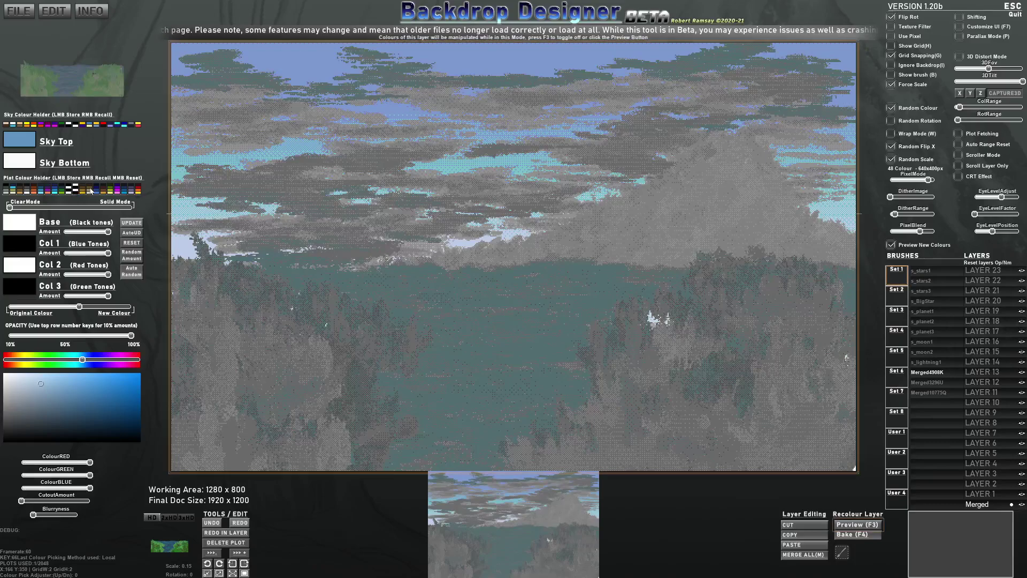
right_click(117, 191)
right_click(136, 192)
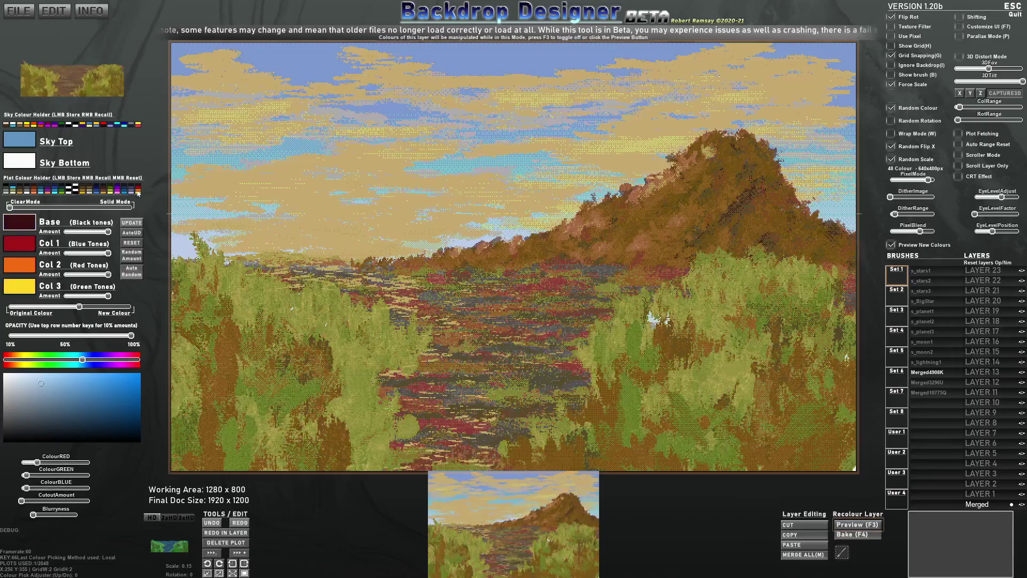
left_click_drag(71, 307, 50, 309)
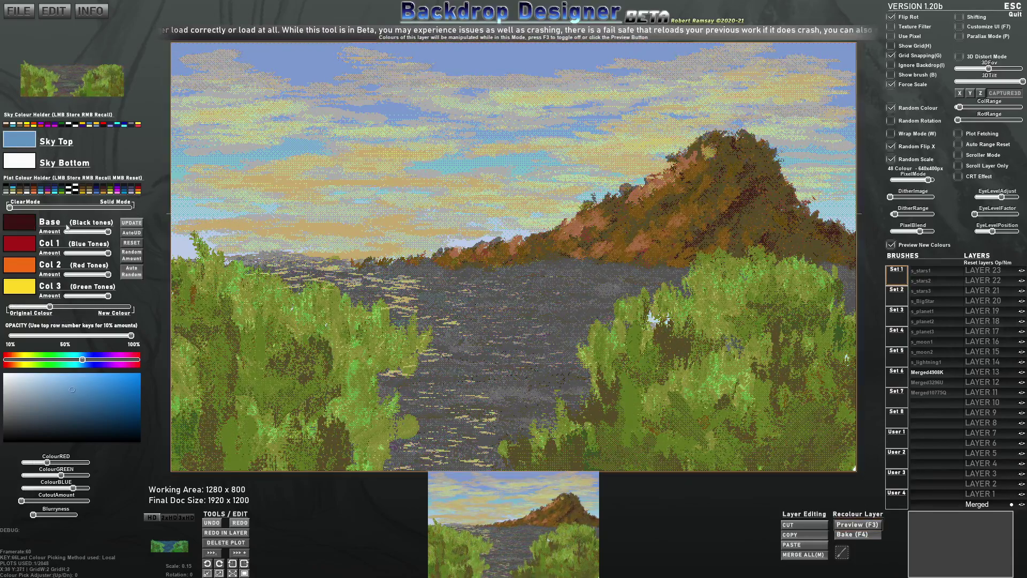
Recolour the sky gradient with a deep blue Sky Top and an orange-red Sky Bottom
left_click(108, 404)
left_click(121, 402)
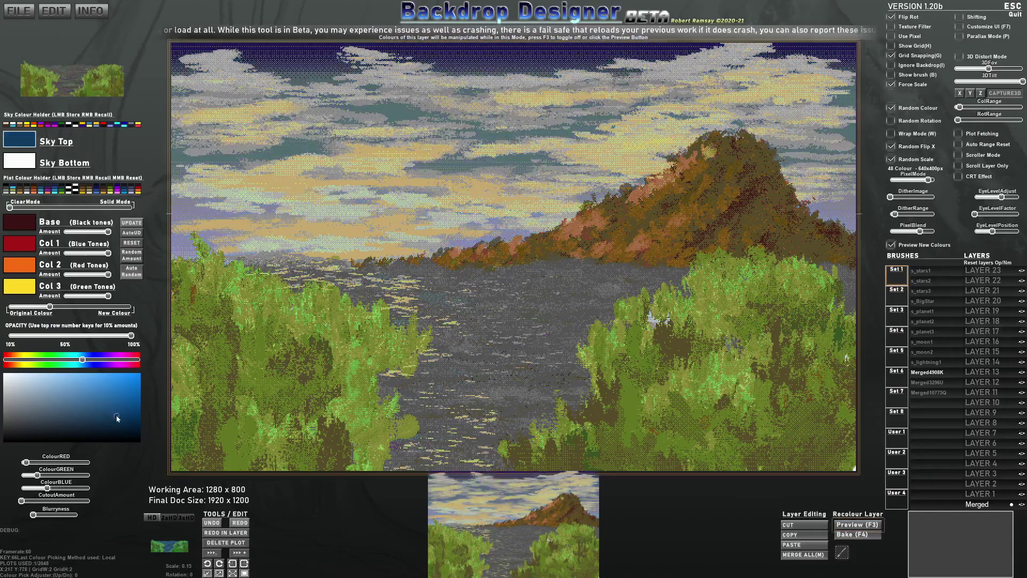
left_click(19, 162)
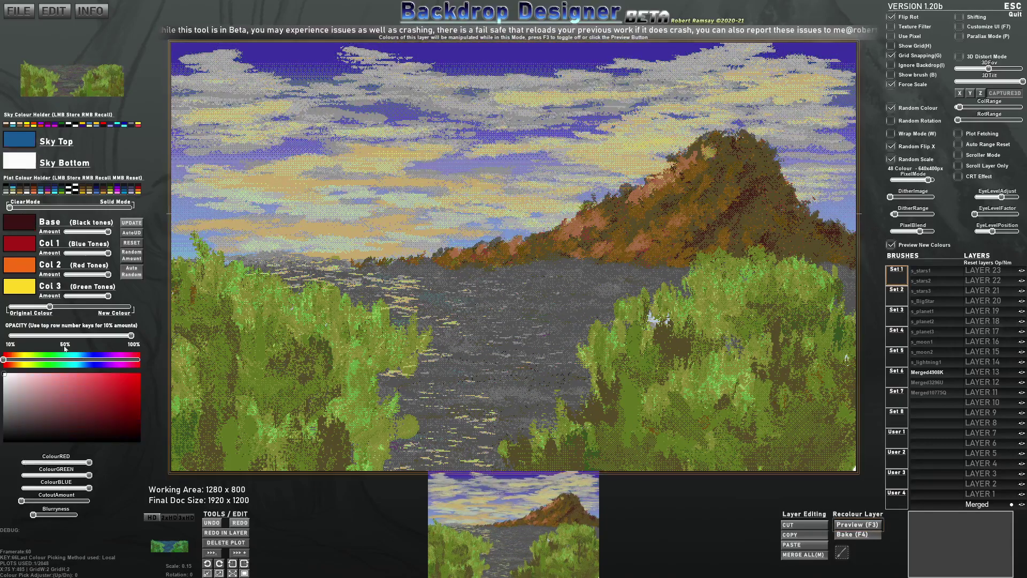
left_click(114, 375)
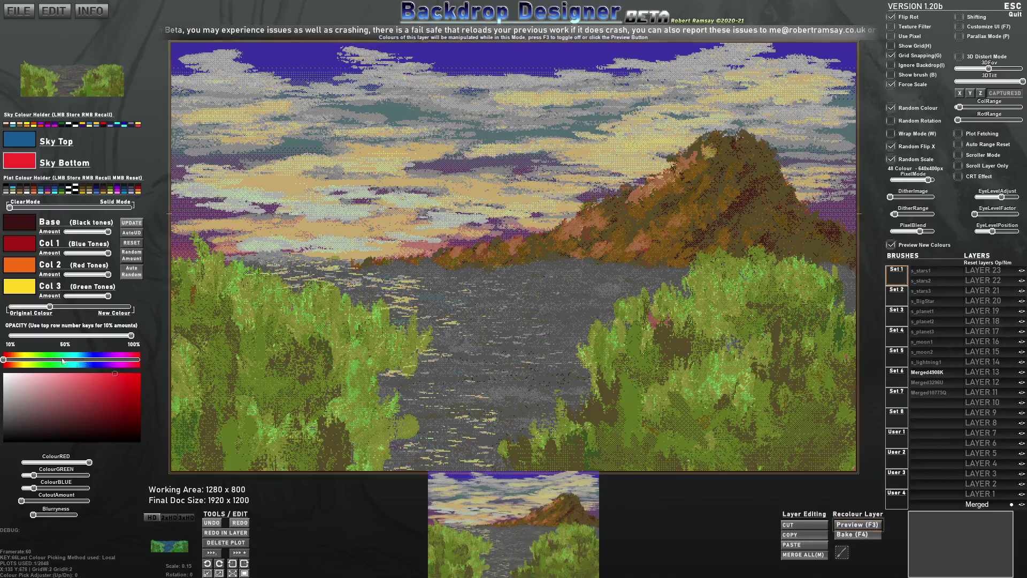
left_click_drag(13, 360, 7, 360)
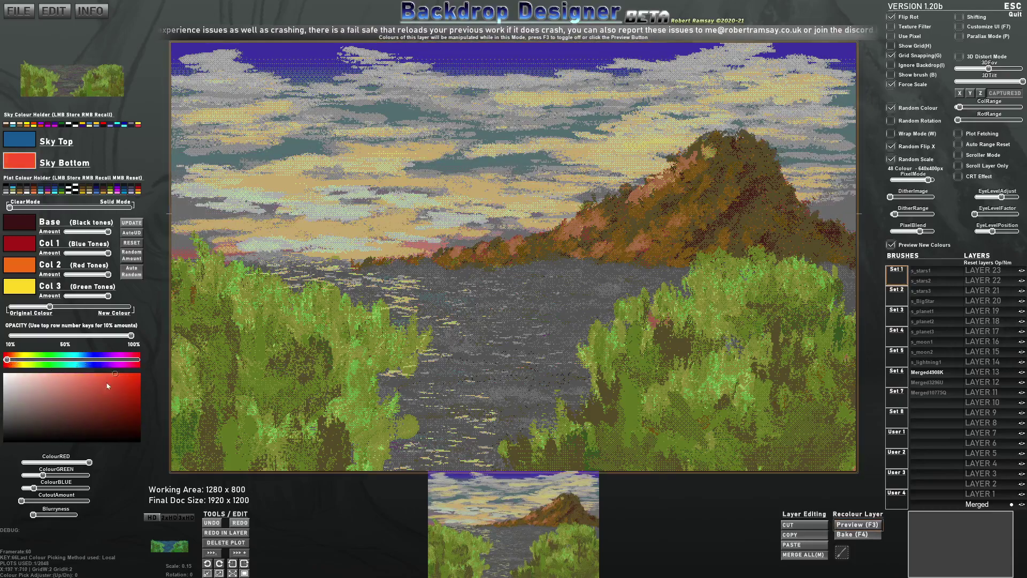
left_click(126, 374)
Bake the previewed sunset recolouring into the Merged layer
left_click_drag(56, 310, 74, 314)
key("F3")
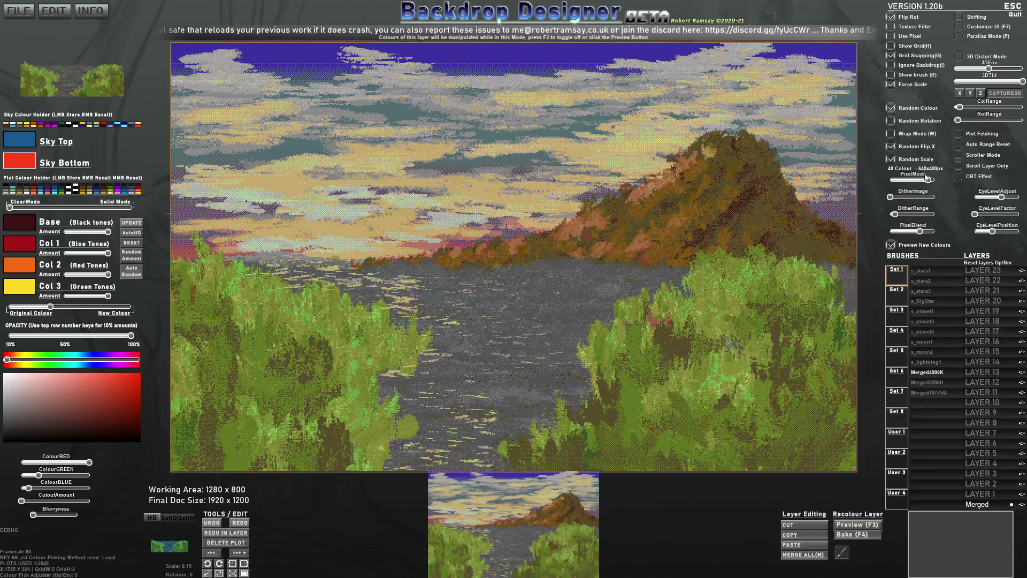
left_click(856, 525)
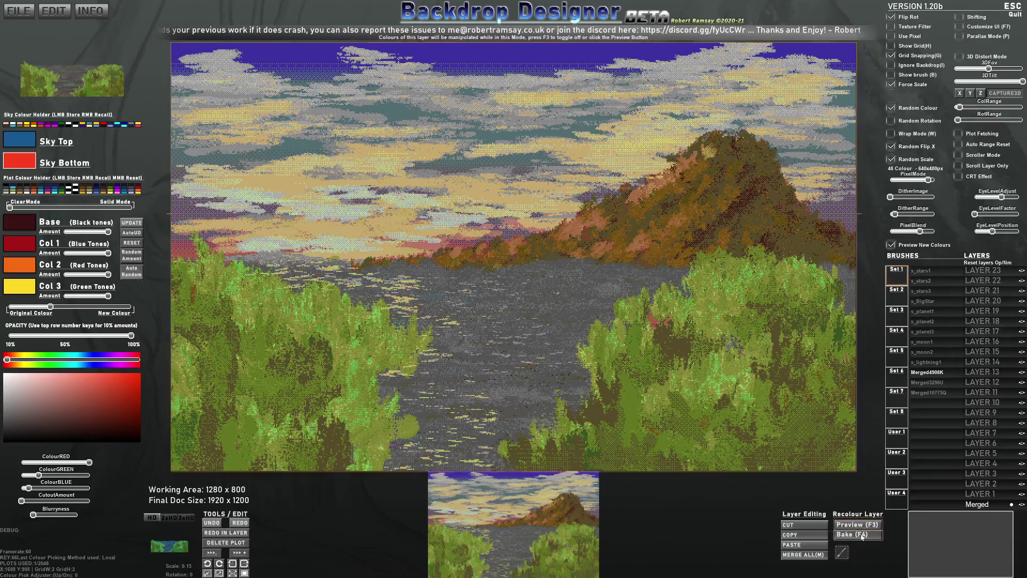
Switch the recoloured scene from C64V2 to the C64 320x200px pixel mode and raise the dither range slightly
left_click(903, 180)
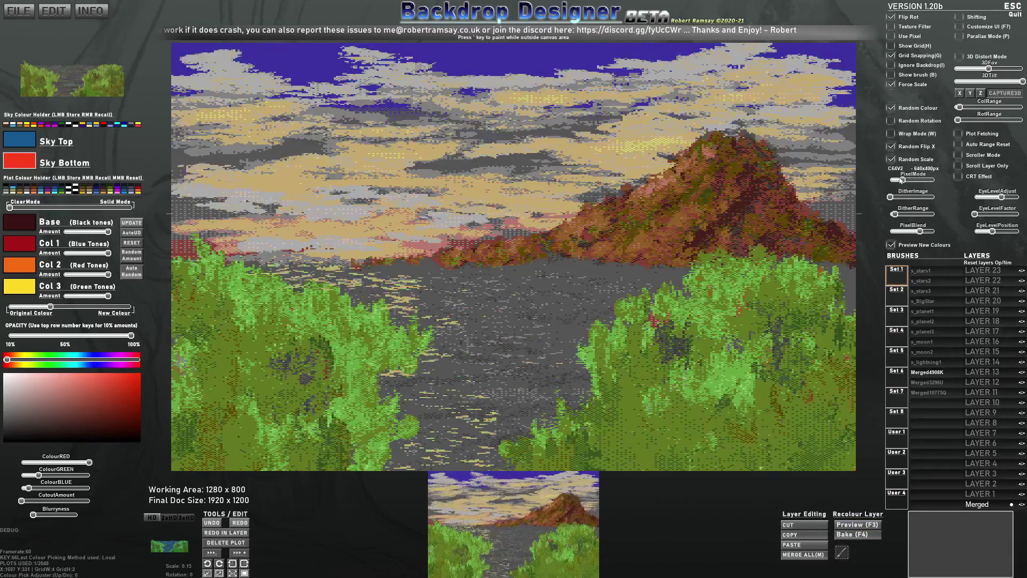
left_click_drag(903, 180, 895, 181)
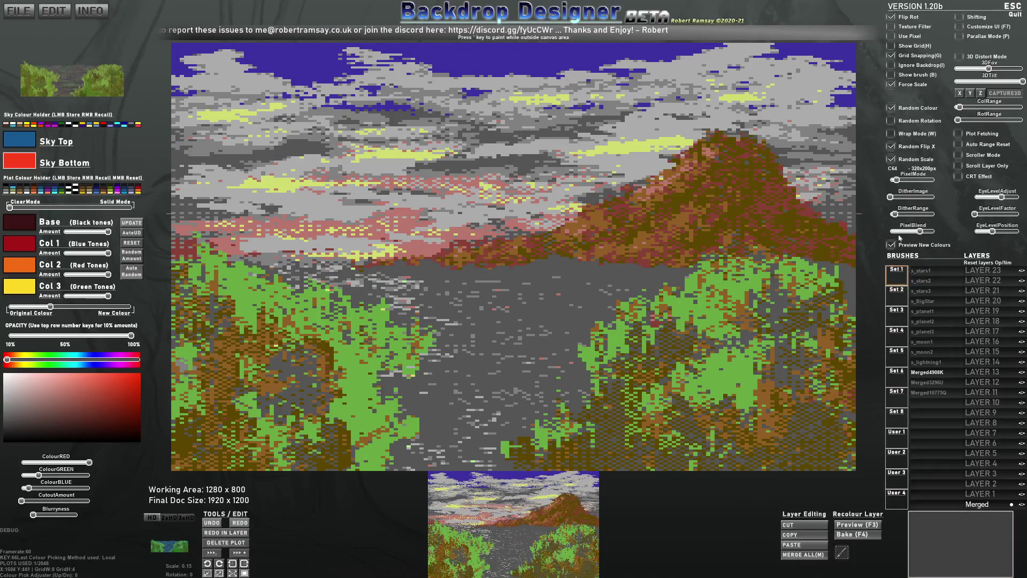
left_click_drag(929, 236, 926, 237)
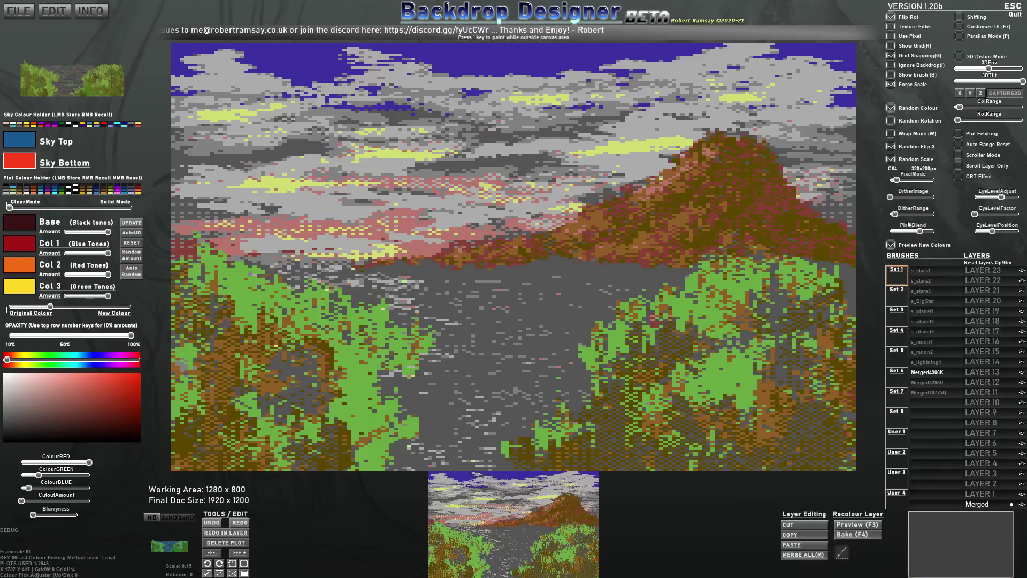
left_click(900, 214)
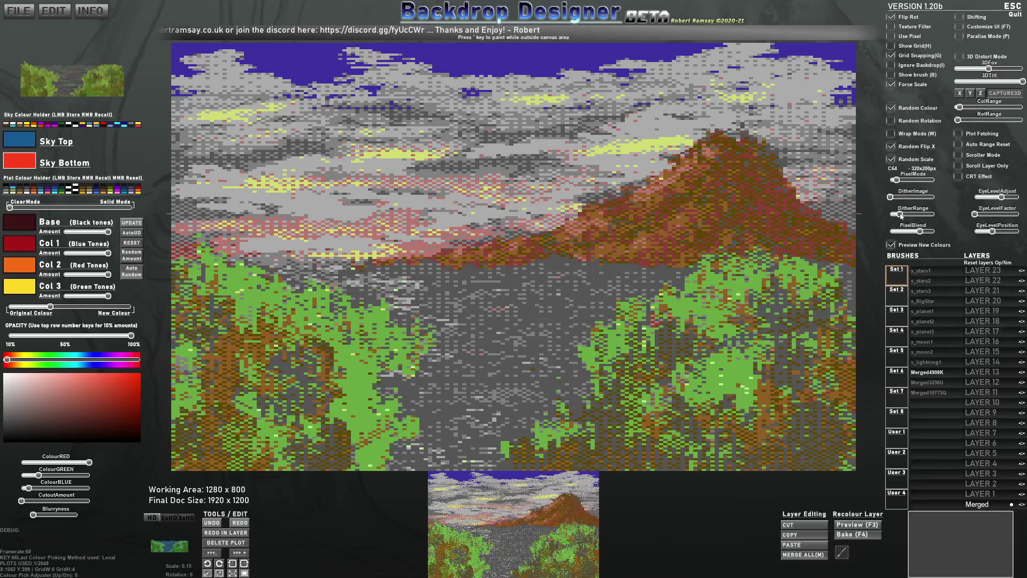
Turn on the CRT effect and recolour the sky gradient's Sky Top with a medium blue
left_click(959, 177)
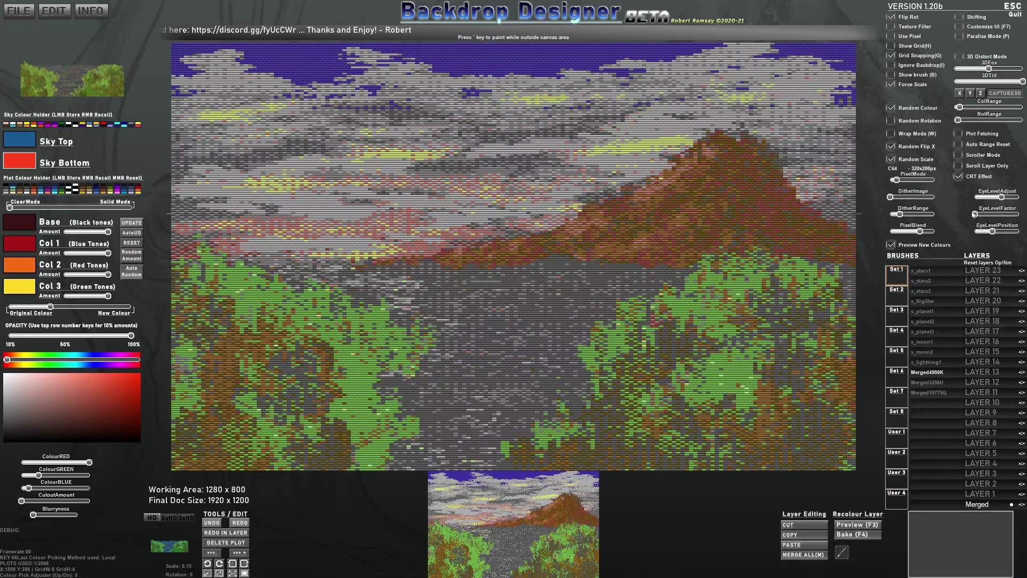
left_click(82, 359)
left_click(93, 382)
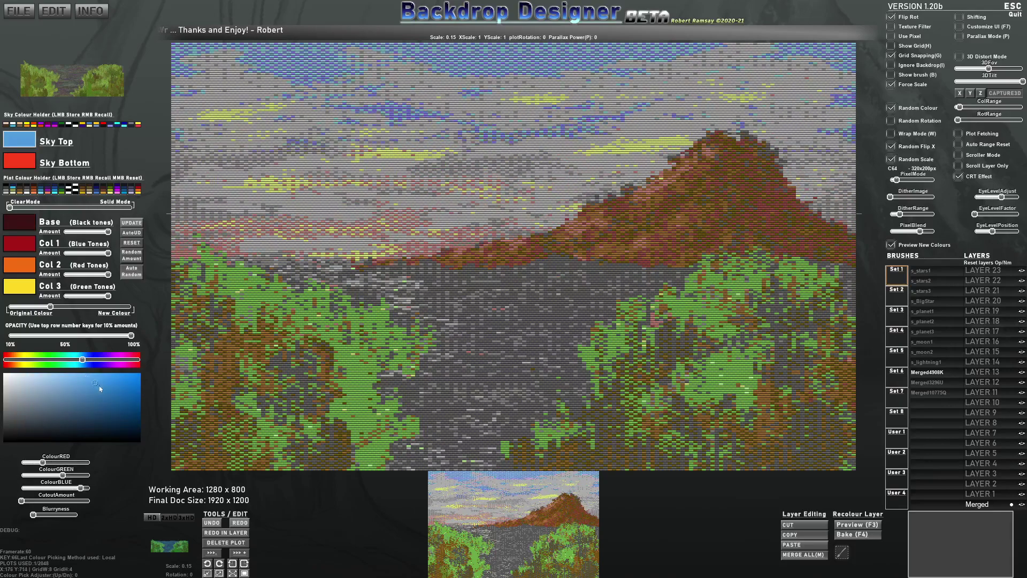
left_click(103, 385)
mouse_move(103, 385)
left_mouse_down()
mouse_move(114, 384)
mouse_move(86, 361)
mouse_move(114, 388)
left_mouse_up()
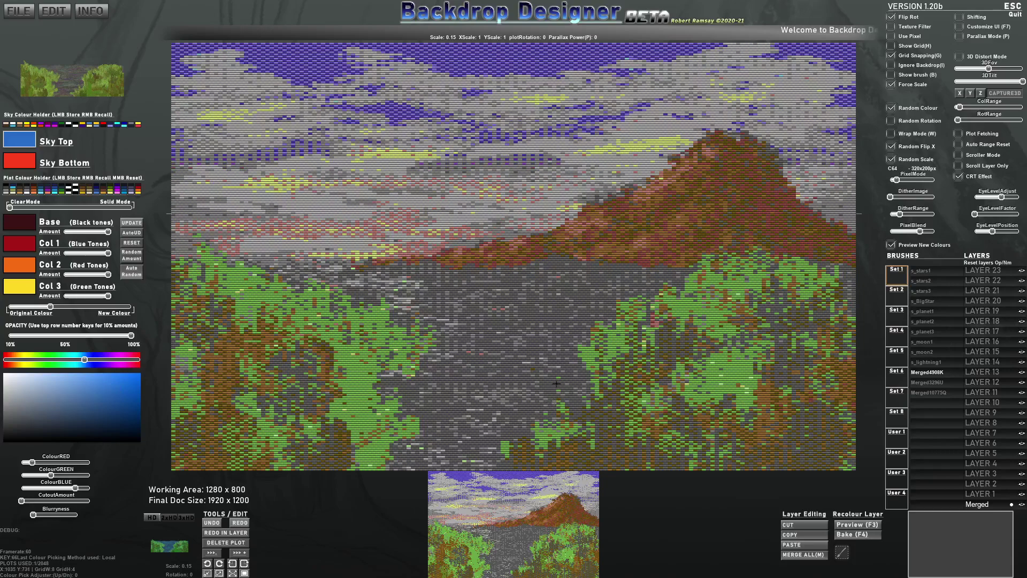
Import the RougeTree image from the Desktop as a brush with pixel mode off, and restore the C64 320x200px mode
left_click_drag(899, 182, 890, 181)
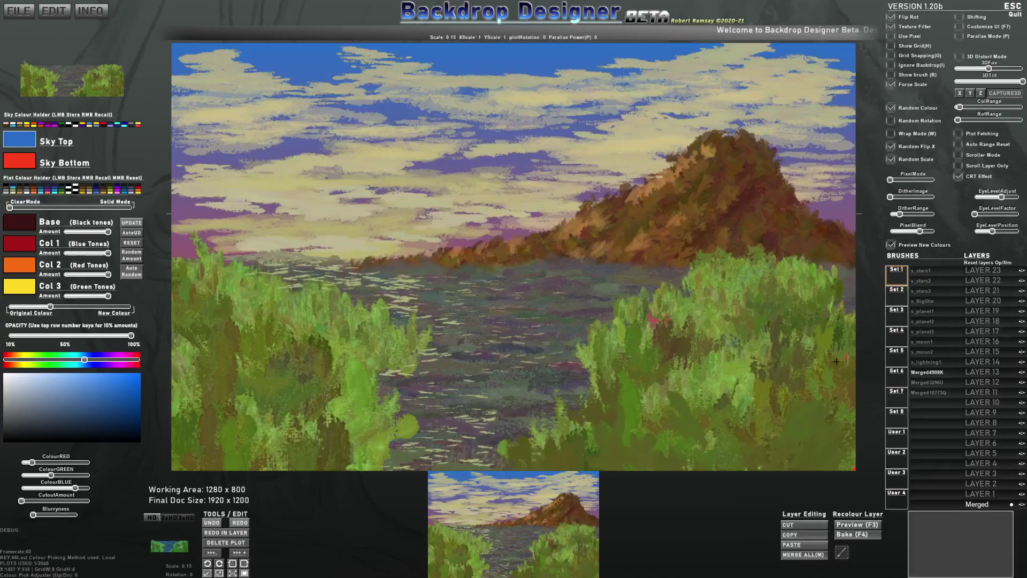
left_click(920, 401)
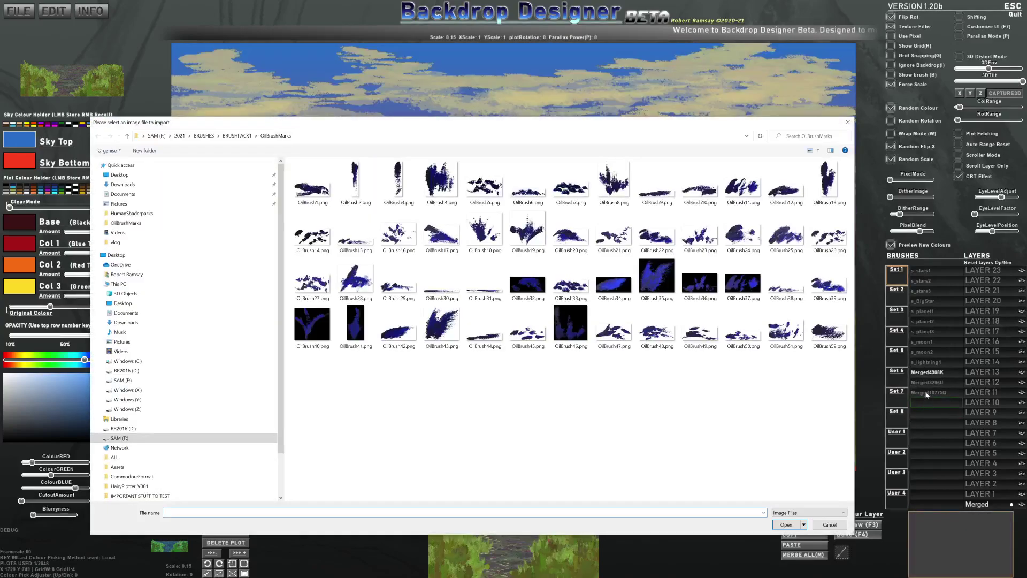
left_click(168, 174)
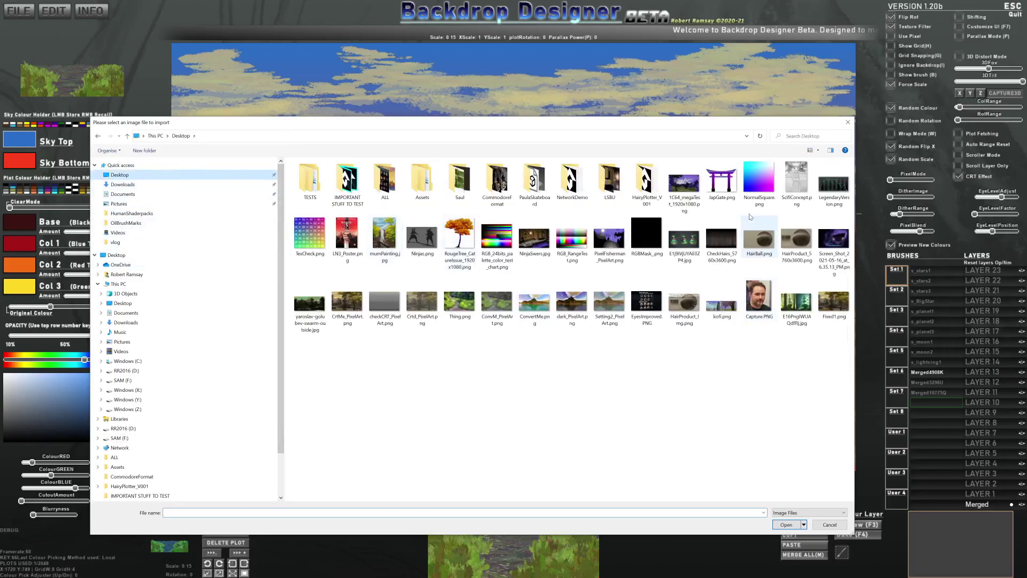
double_click(459, 236)
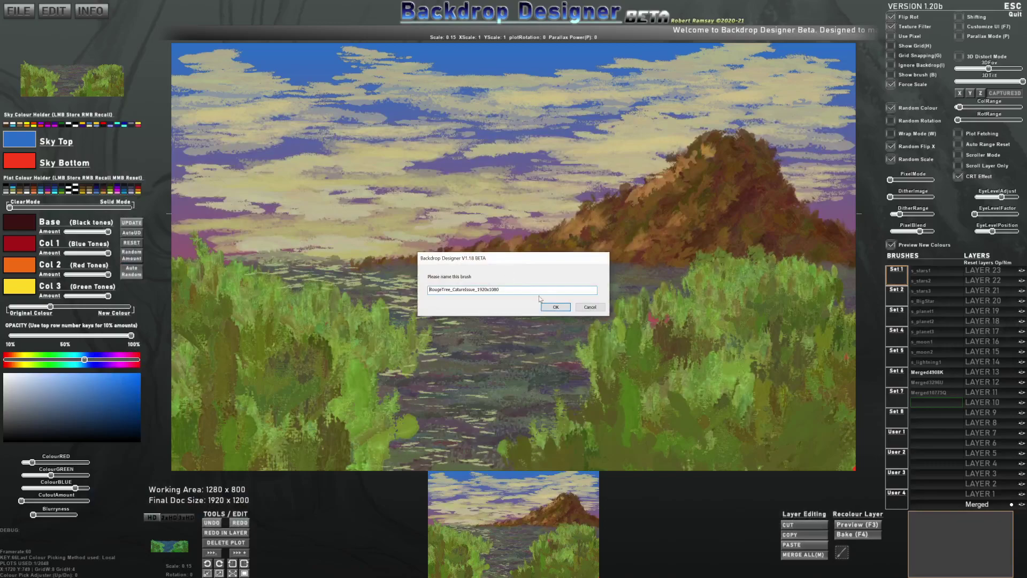
left_click(554, 307)
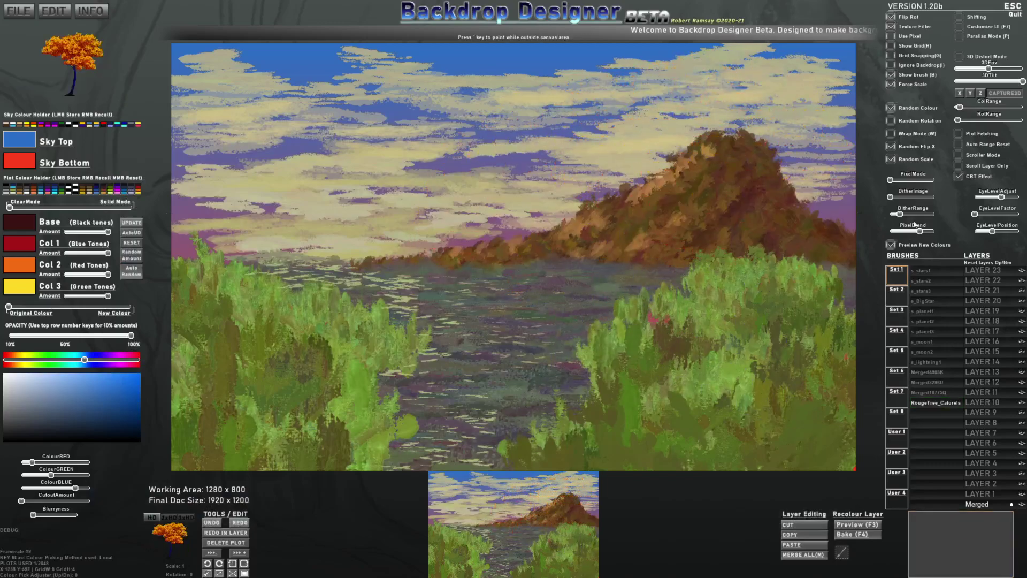
left_click(896, 180)
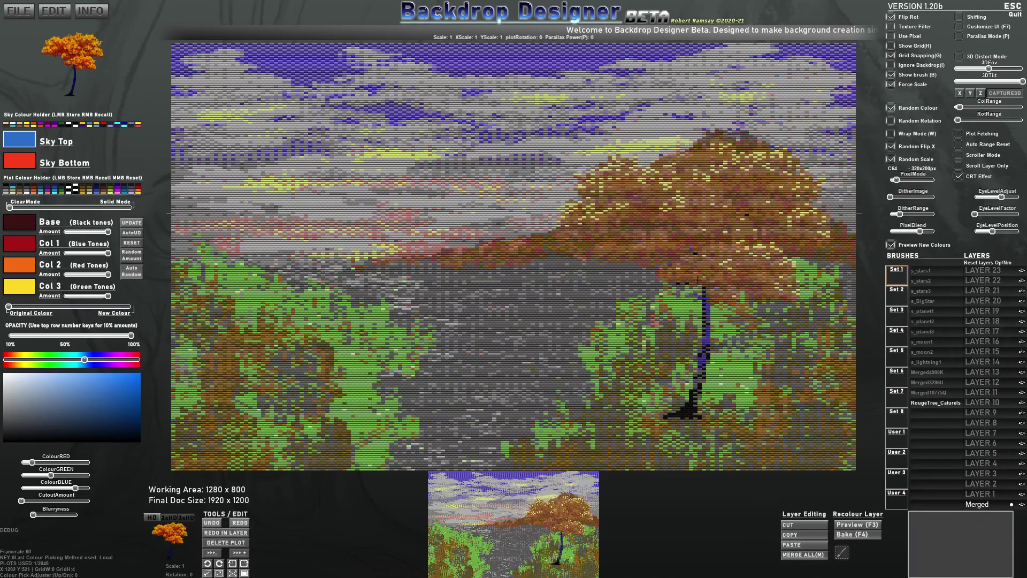
left_click(932, 411)
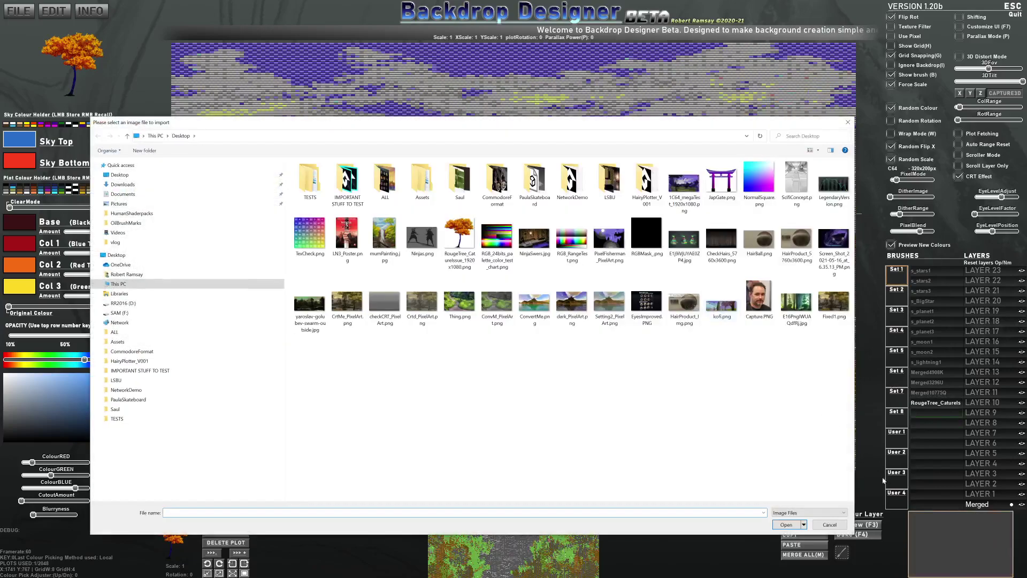
left_click(839, 526)
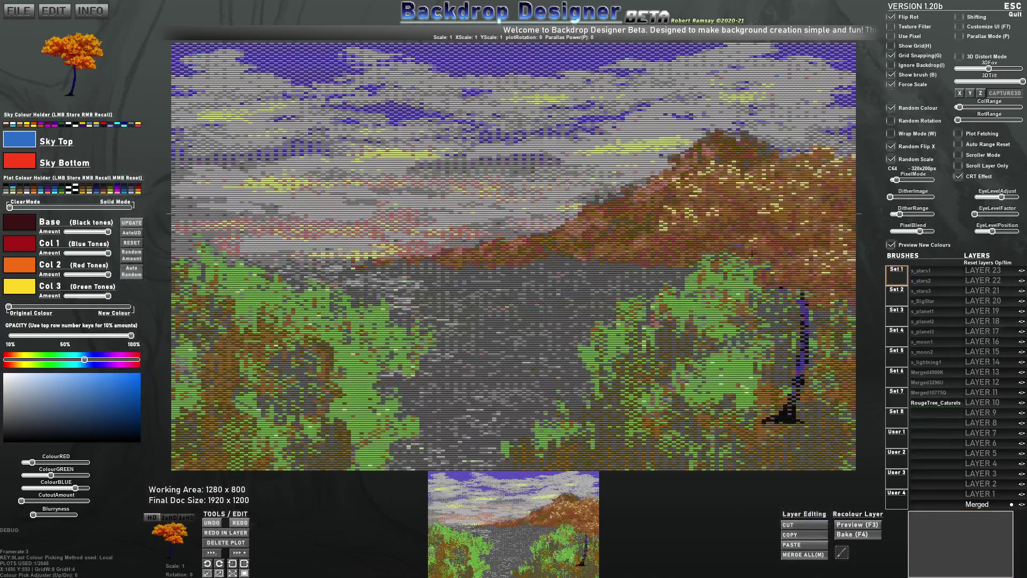
Enlarge the tree brush to about 2.28 scale with Force Scale off and stamp it mirrored horizontally on the left bank
key("bracketright")
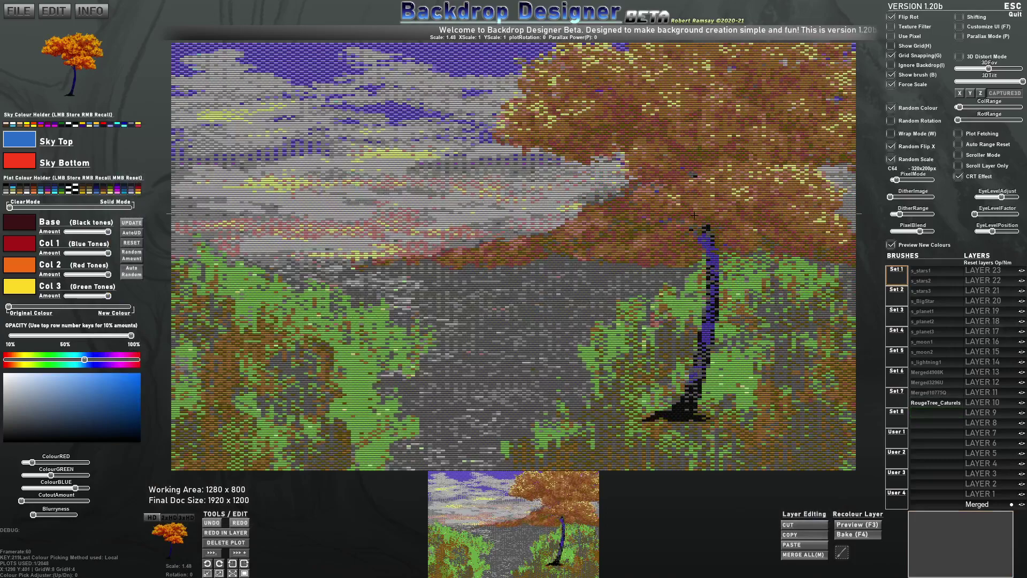
left_click(891, 84)
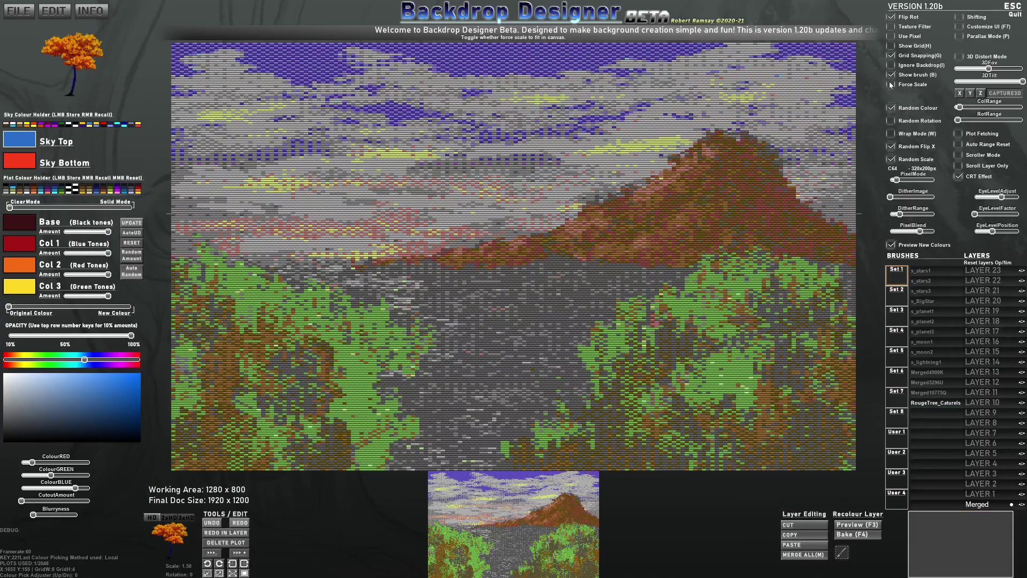
key("bracketright")
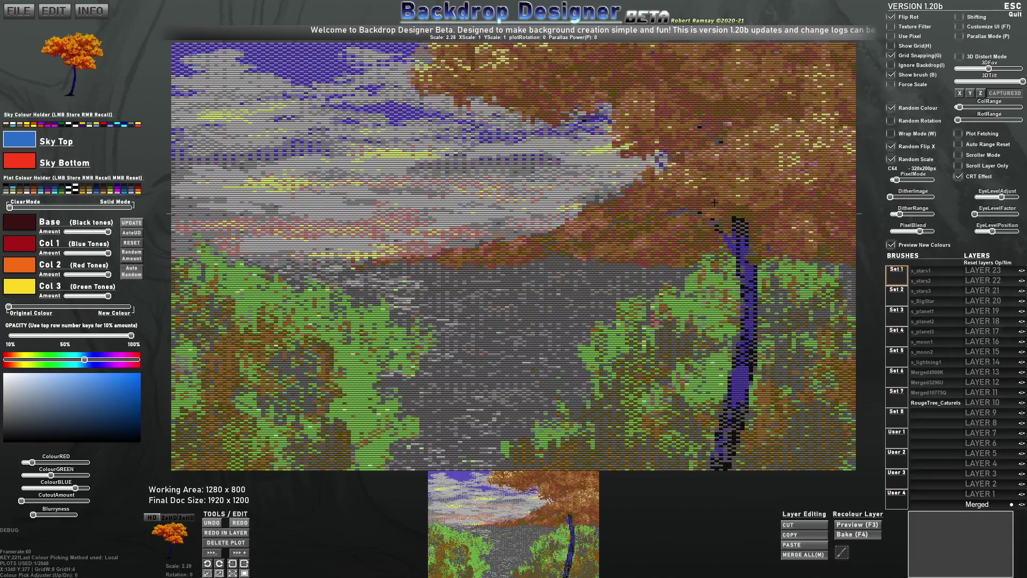
key("x")
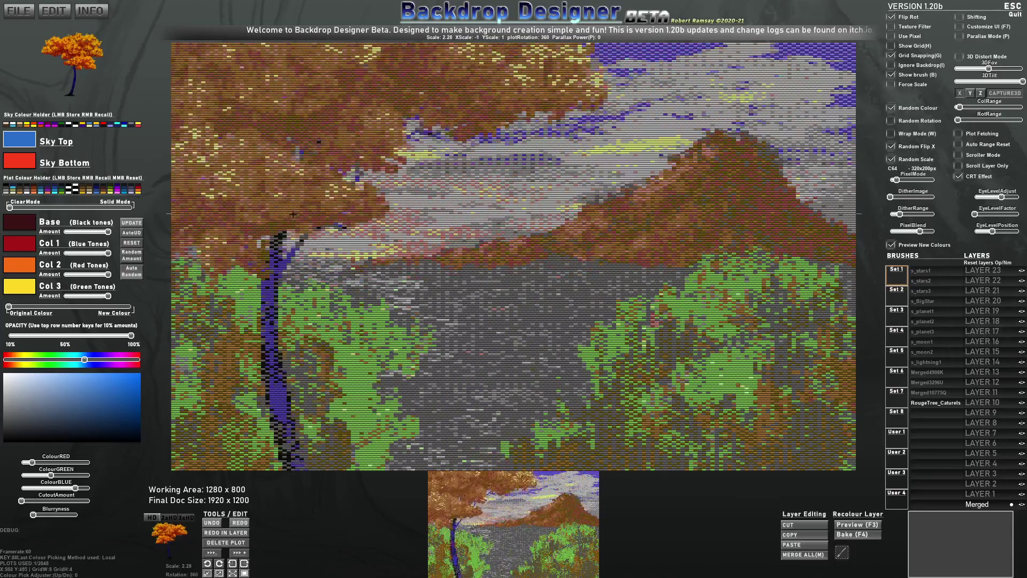
left_click(353, 200)
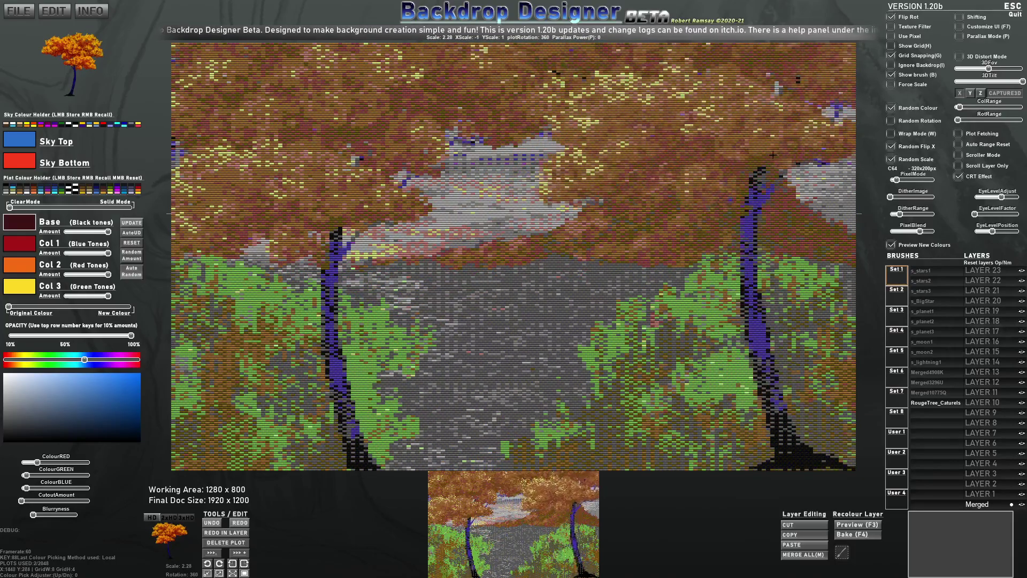
key("b")
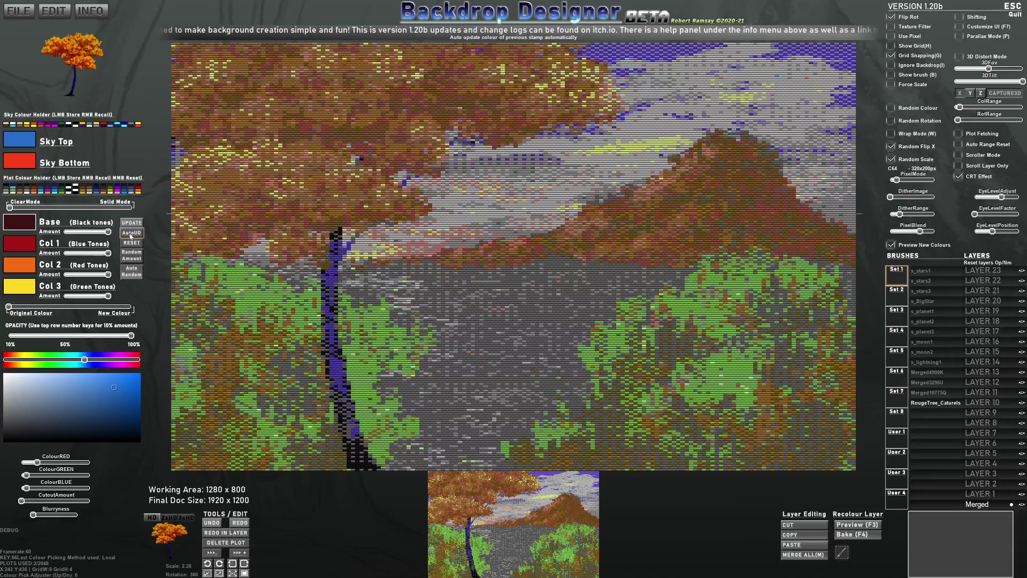
Recolour the stamped tree fully toward the new colours with automatic updating, setting both Base and Col 1 to black
left_click_drag(11, 309, 134, 321)
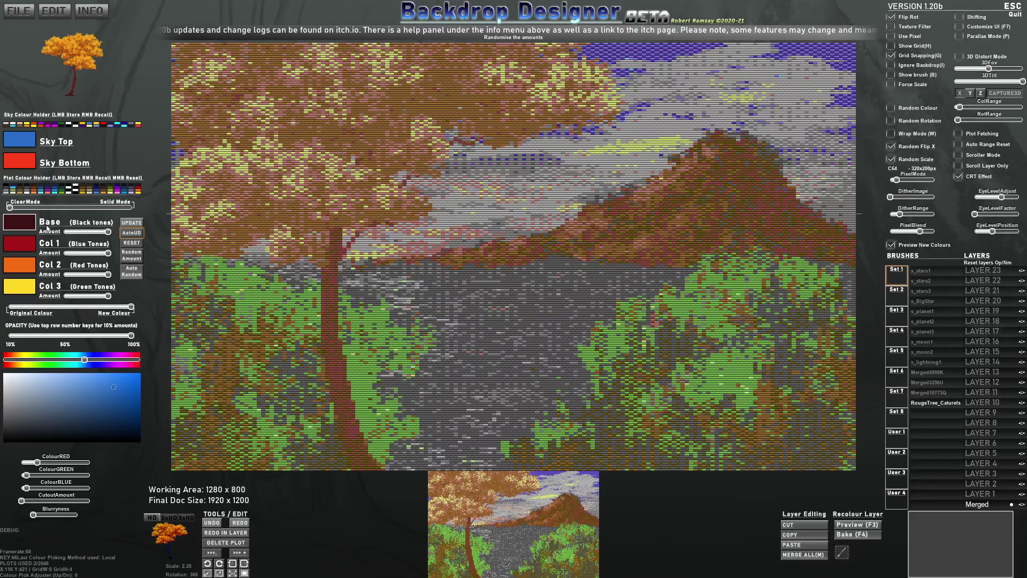
left_click(23, 223)
left_click_drag(50, 422, 9, 444)
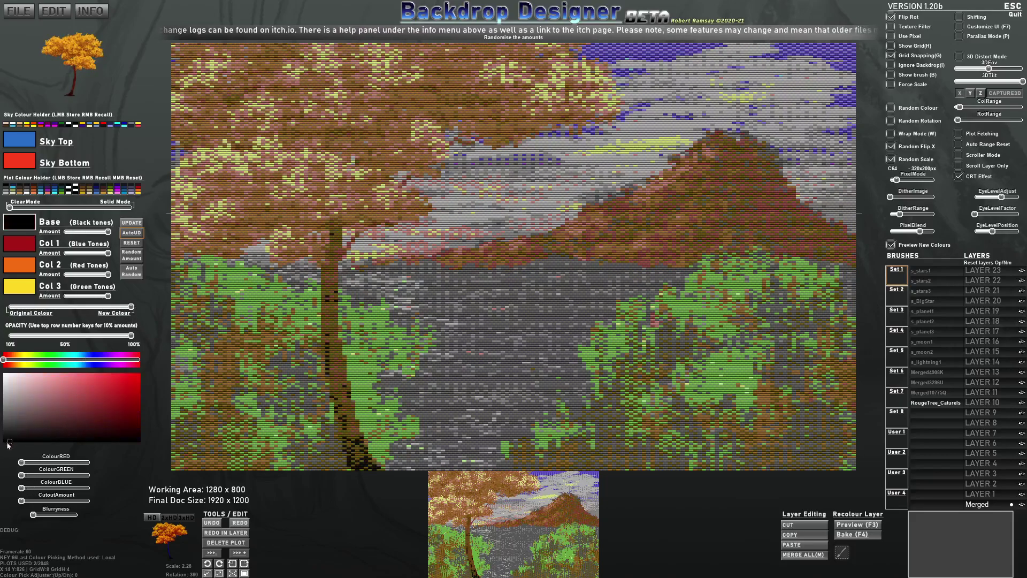
left_click(35, 247)
left_click_drag(135, 406, 30, 444)
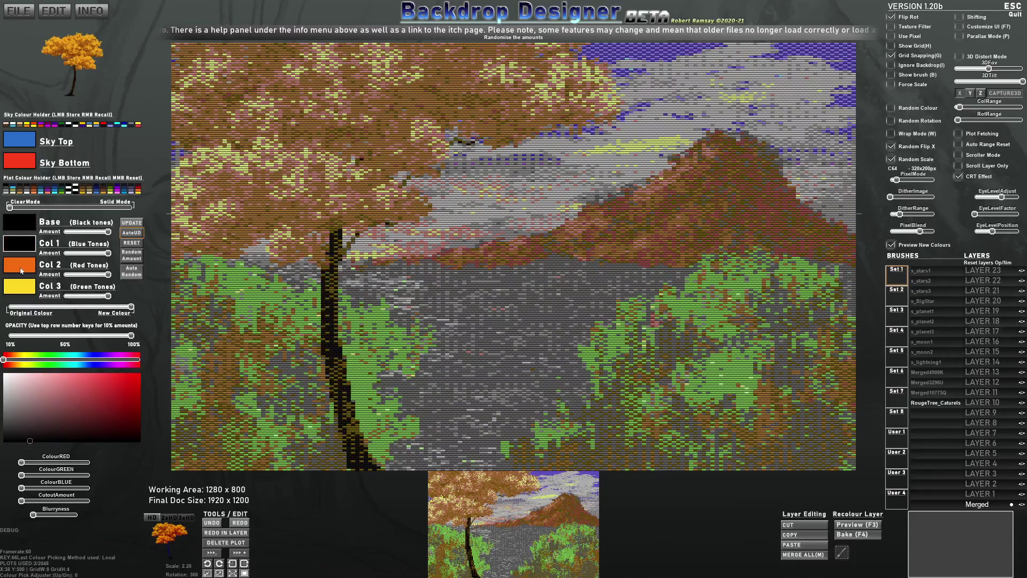
Recolour the tree's foliage by trying a green Col 2 and switching it to a medium blue
left_click(21, 271)
left_click(45, 360)
left_click(130, 406)
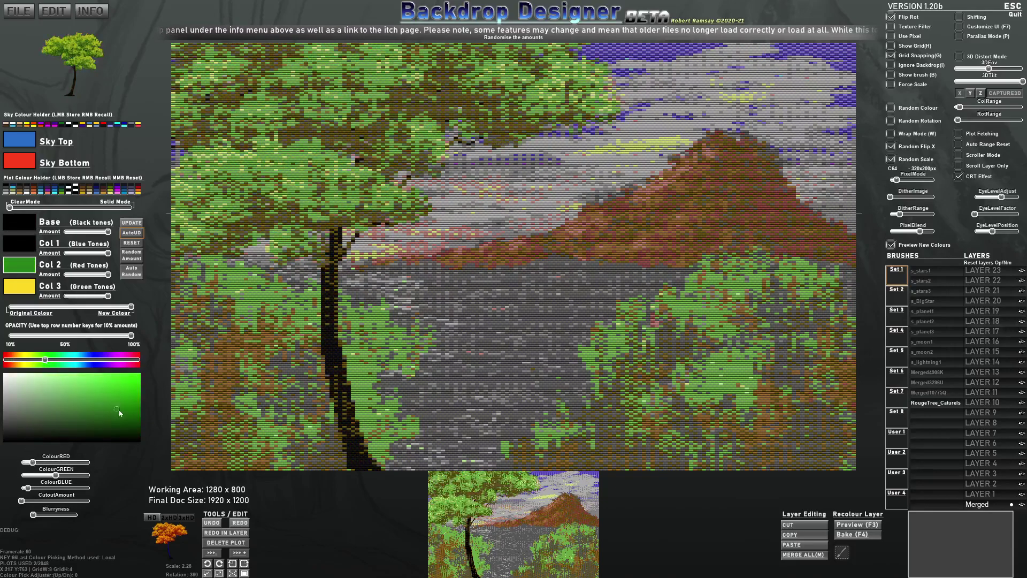
left_click(92, 361)
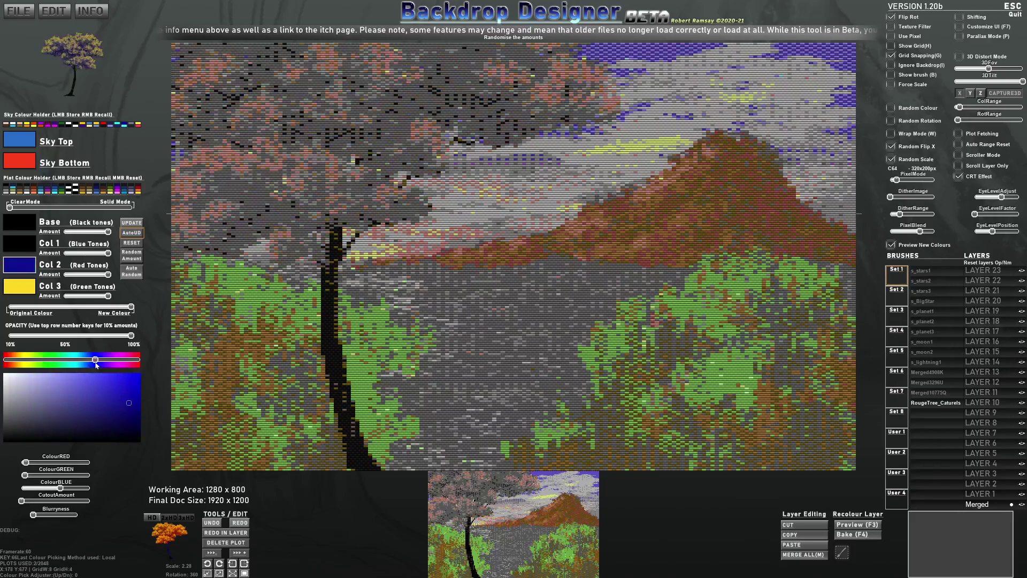
left_click(136, 381)
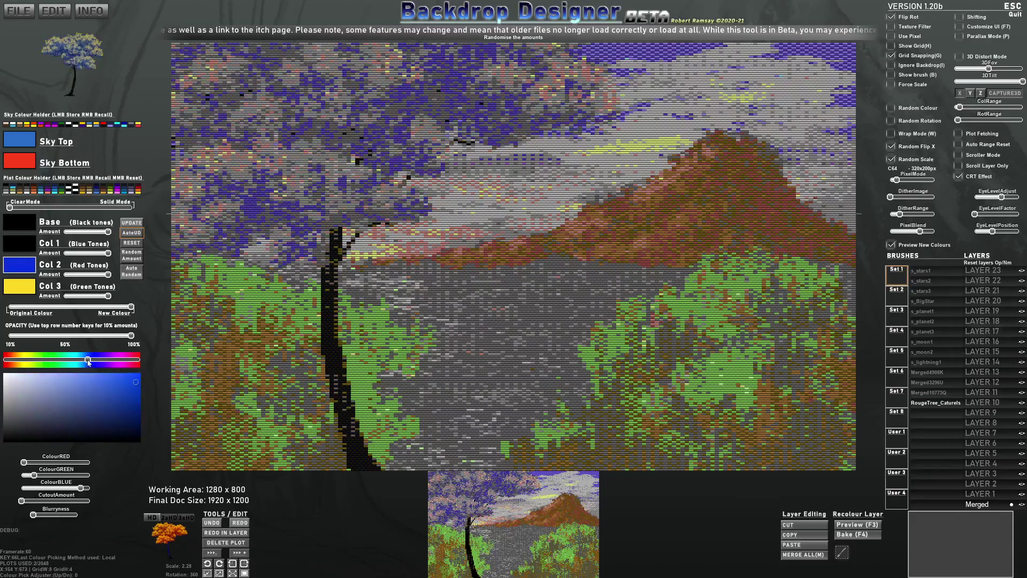
left_click_drag(90, 362, 86, 362)
Set the tree's Col 3 to bright yellow and shift its Col 2 to a light sky blue
left_click(27, 293)
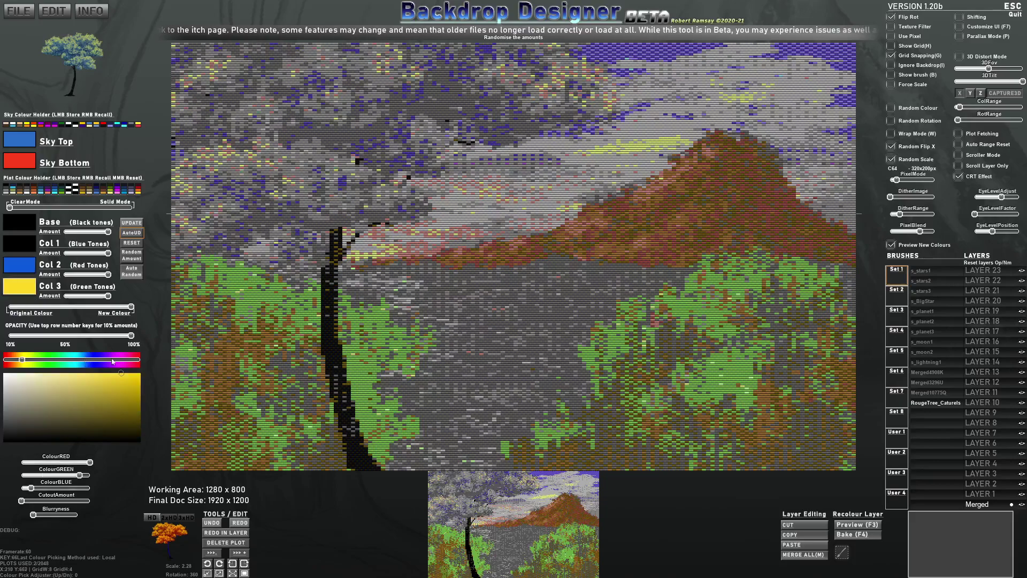
left_click(46, 359)
left_click_drag(124, 374, 134, 373)
left_click_drag(46, 360, 27, 360)
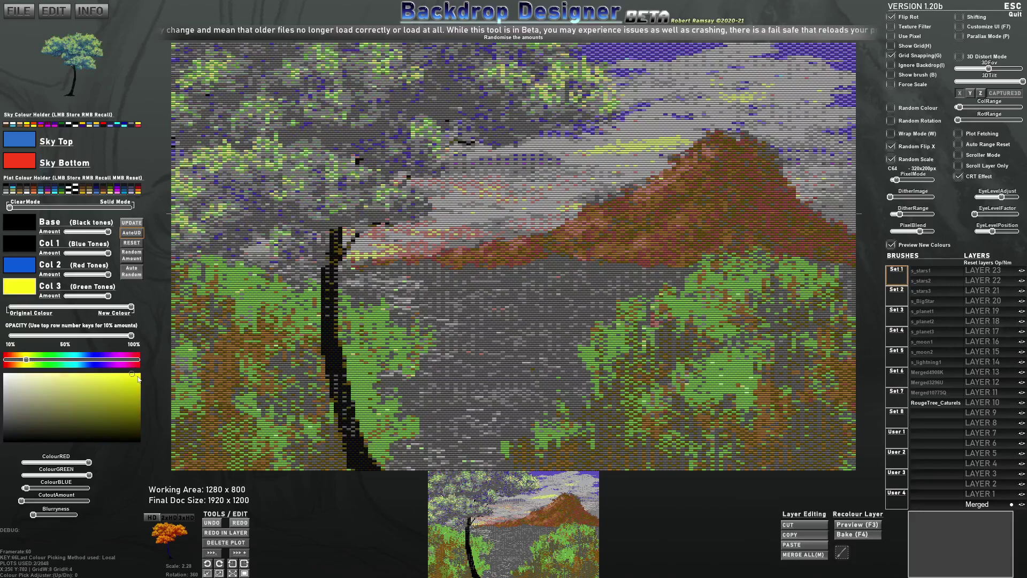
left_click(22, 266)
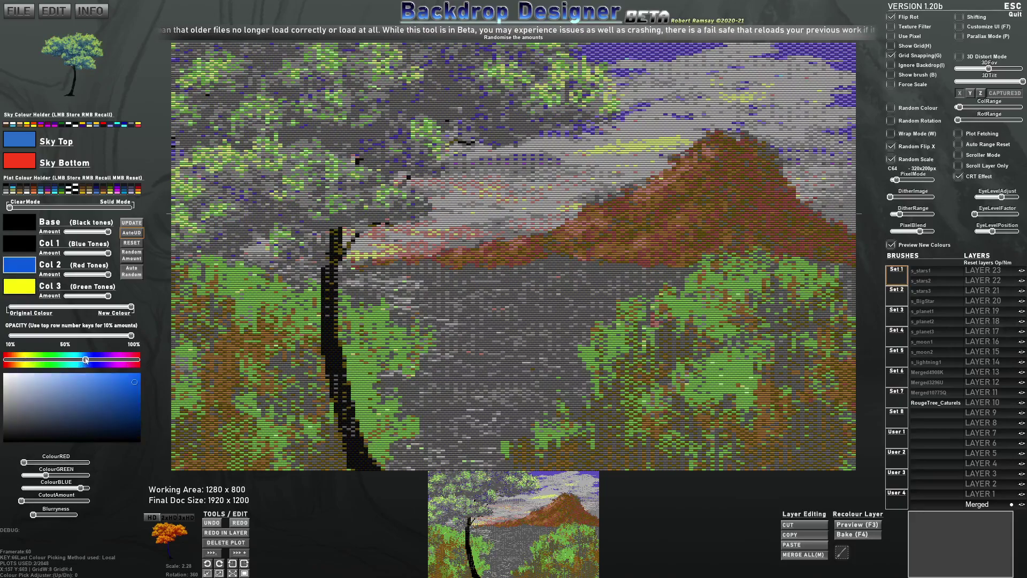
left_click_drag(85, 360, 81, 361)
left_click_drag(135, 383, 135, 380)
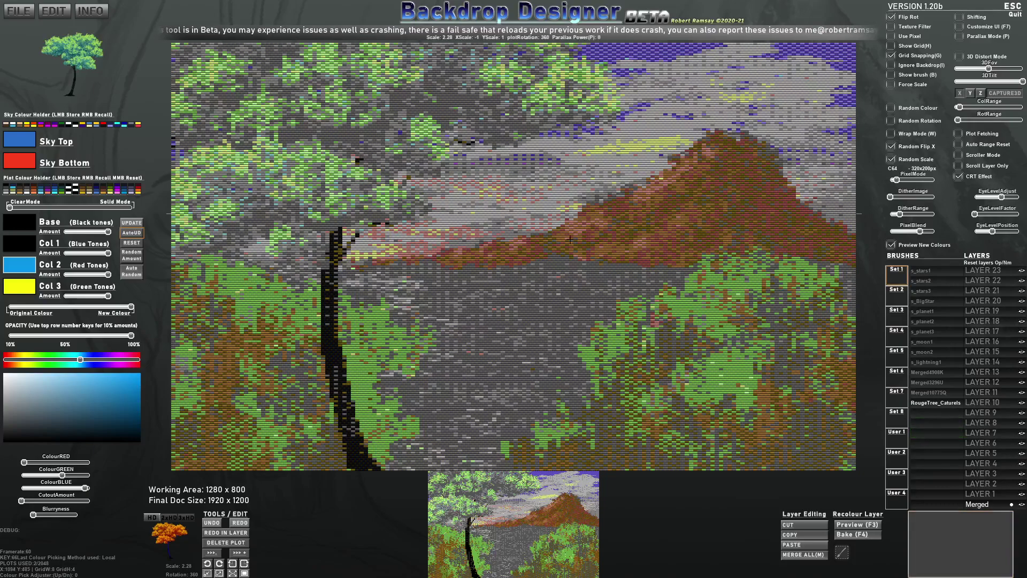
Import OilBrush17 from the OilBrushMarks folder into an empty slot of the User 1 brush set
left_click(901, 295)
left_click(898, 435)
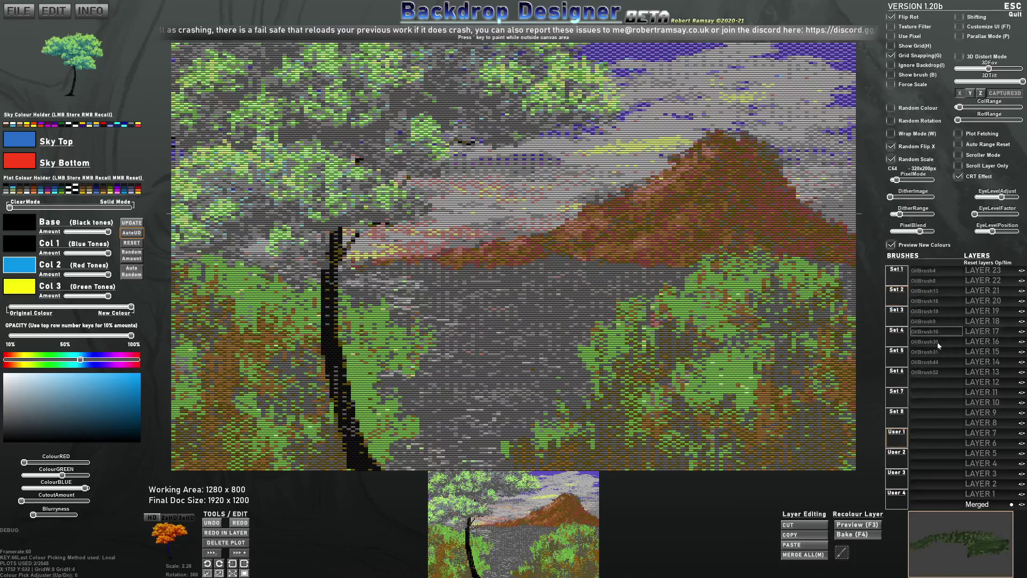
left_click(935, 380)
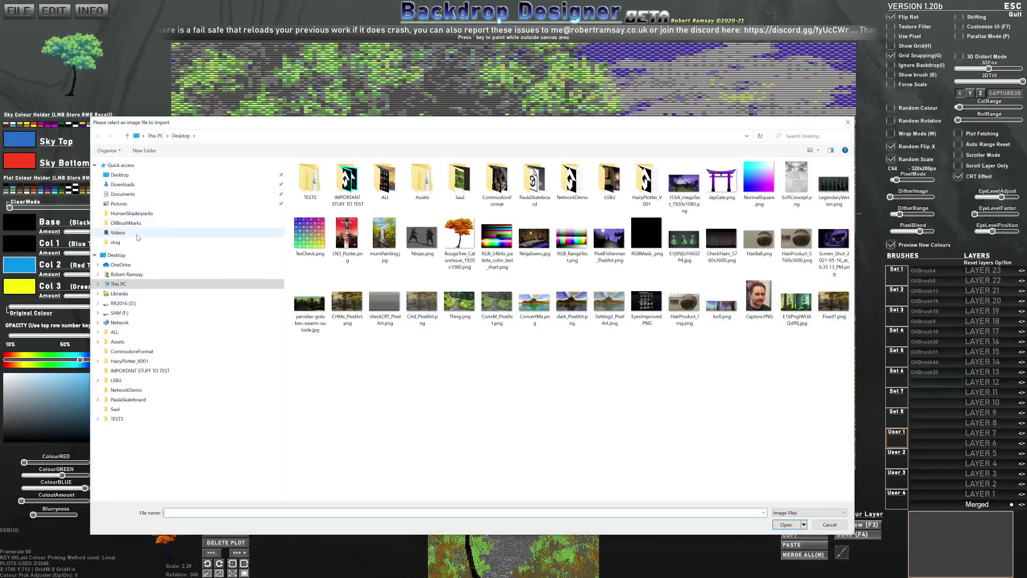
left_click(125, 223)
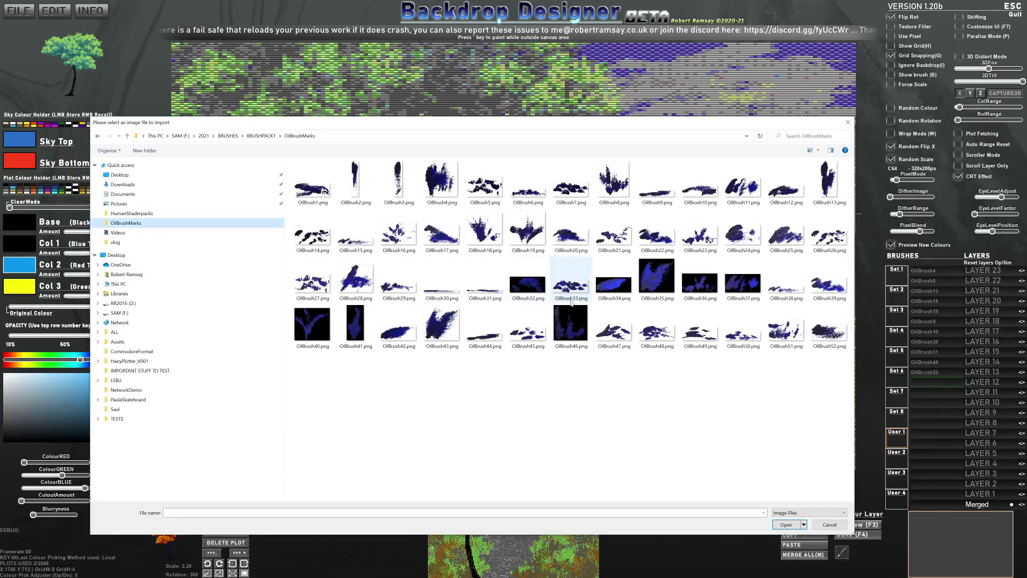
double_click(442, 233)
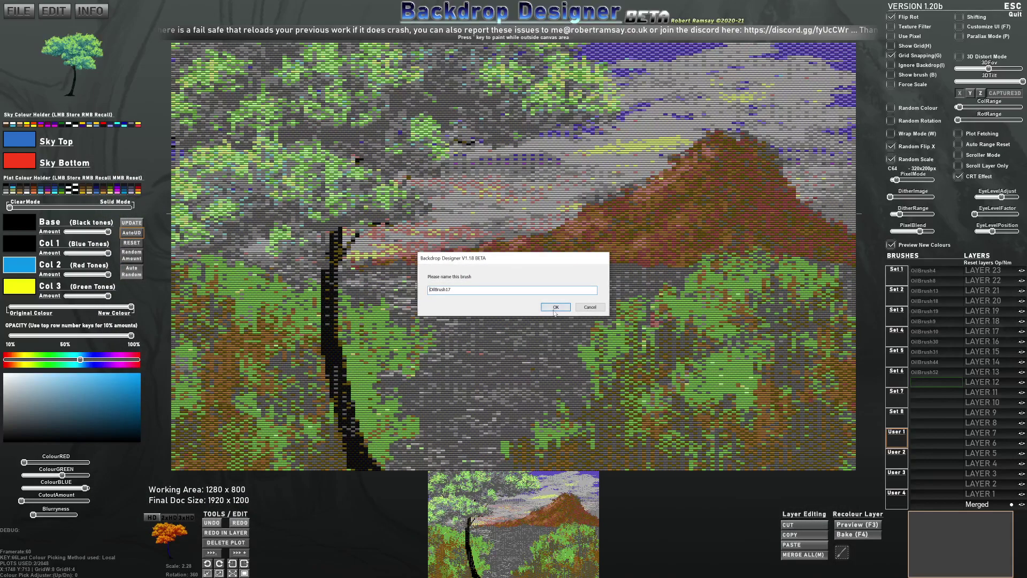
left_click(555, 308)
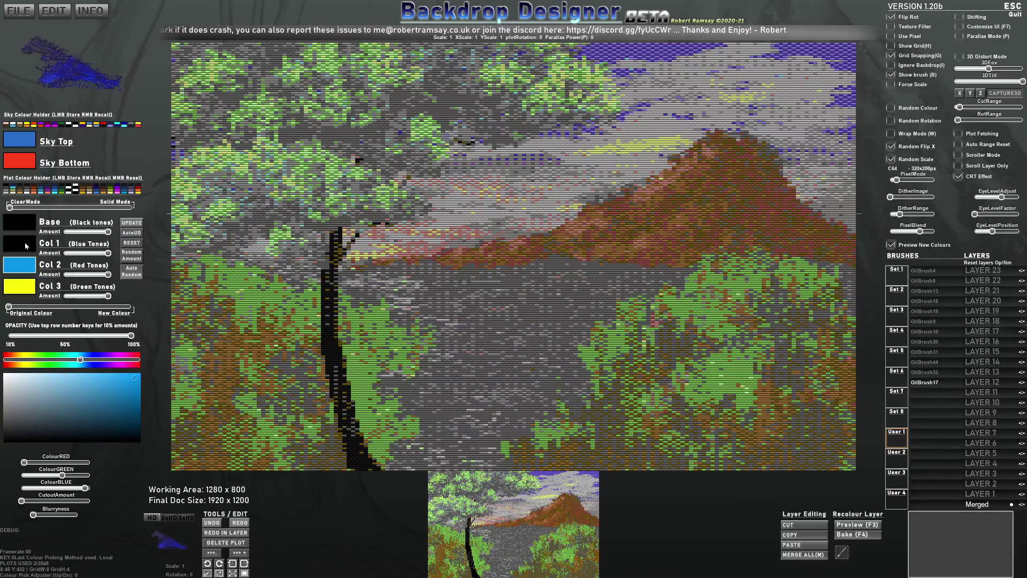
Set all four brush colours to black at full New Colour and shrink the OilBrush17 brush to scale 0.06
left_click(19, 265)
left_click(19, 286)
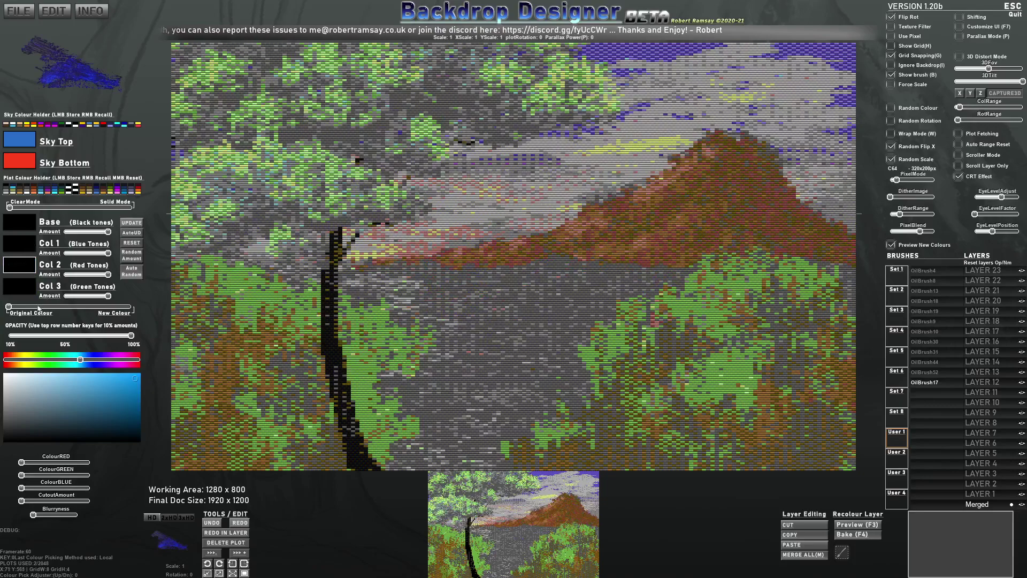
left_click_drag(38, 307, 132, 307)
key("bracketleft")
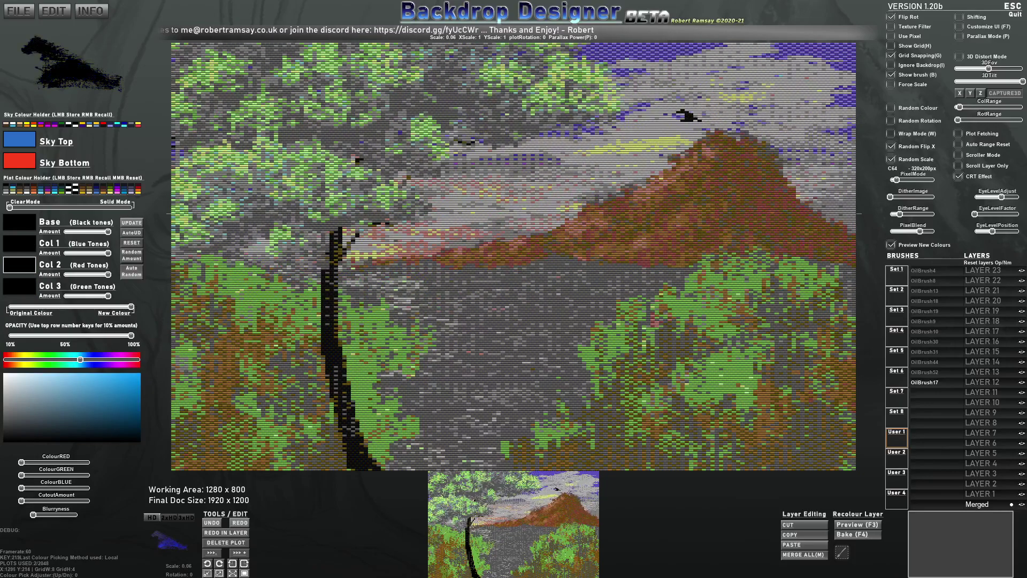
Turn off Random Flip X and Random Scale and stamp a small black bird in the sky just left of the mountain
key("y")
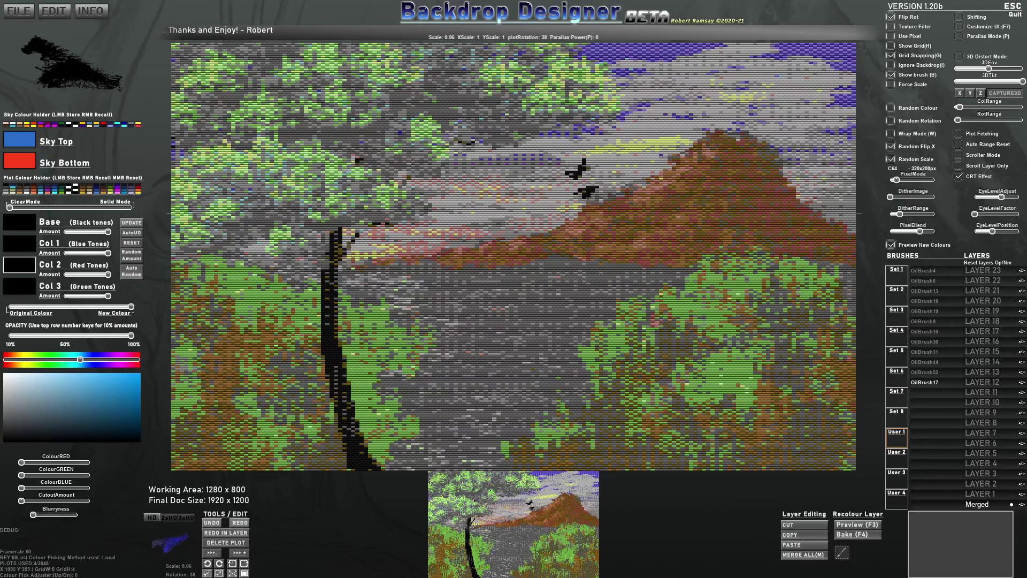
key("ctrl+z")
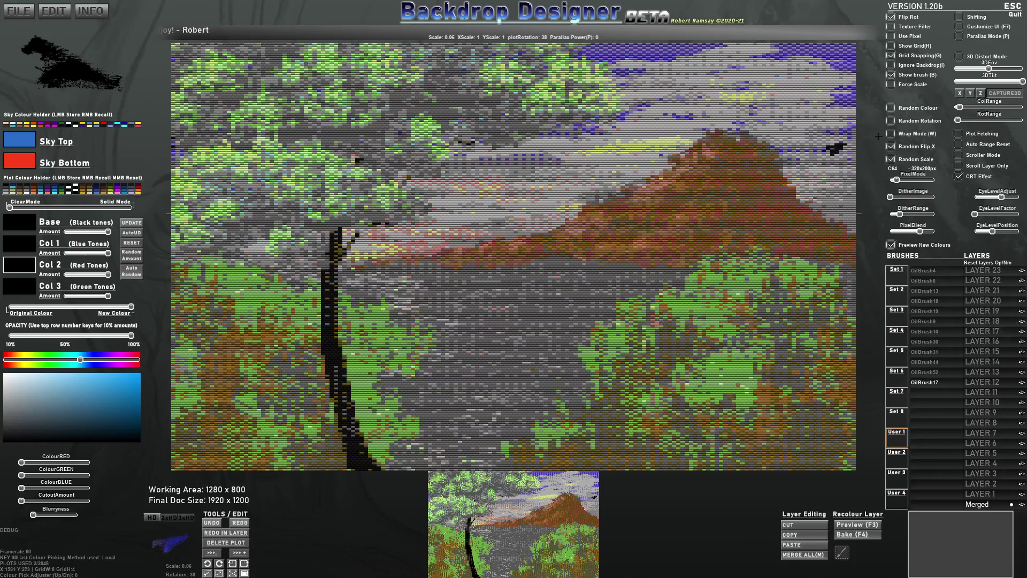
left_click(891, 159)
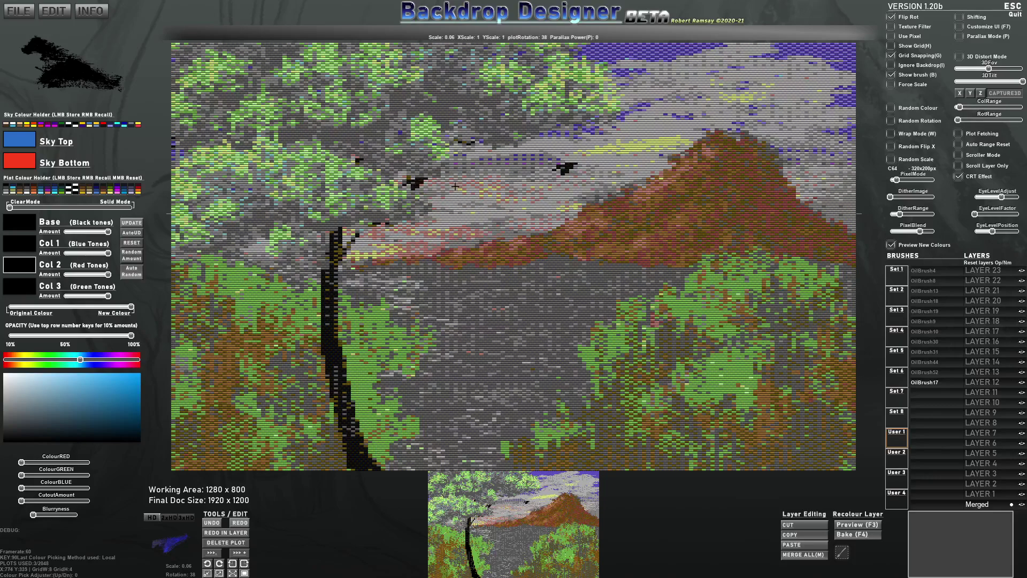
Move the foreground tree and bird from the Merged layer to Layer 6, and make Layer 4 active
mouse_move(986, 503)
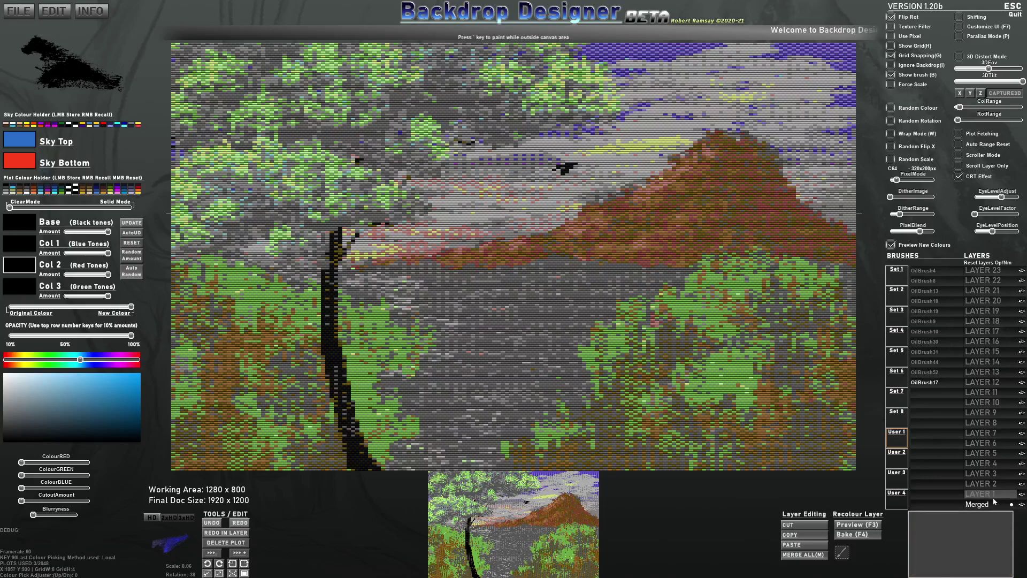
key("ctrl+z")
key("ctrl+z")
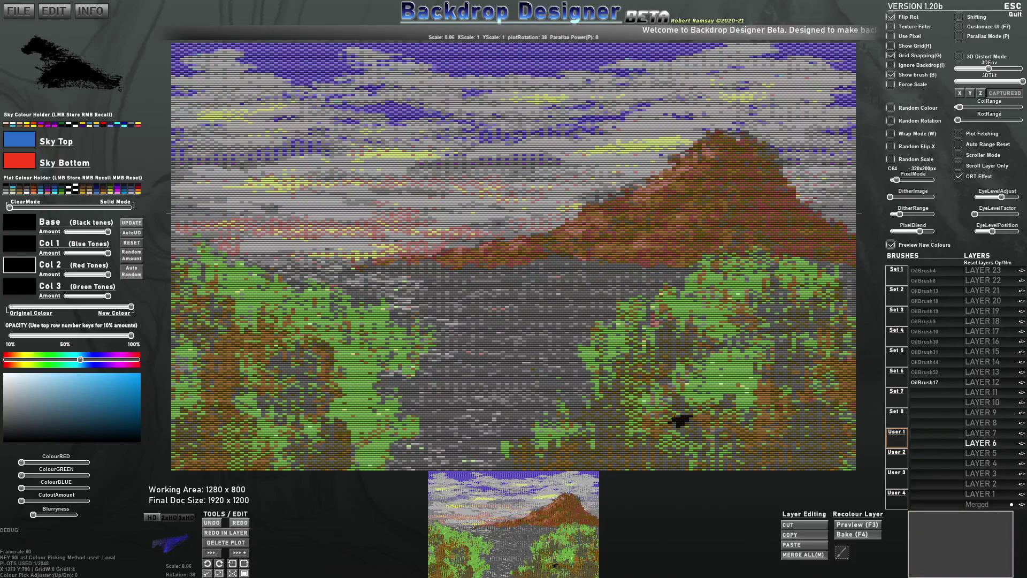
key("ctrl+y")
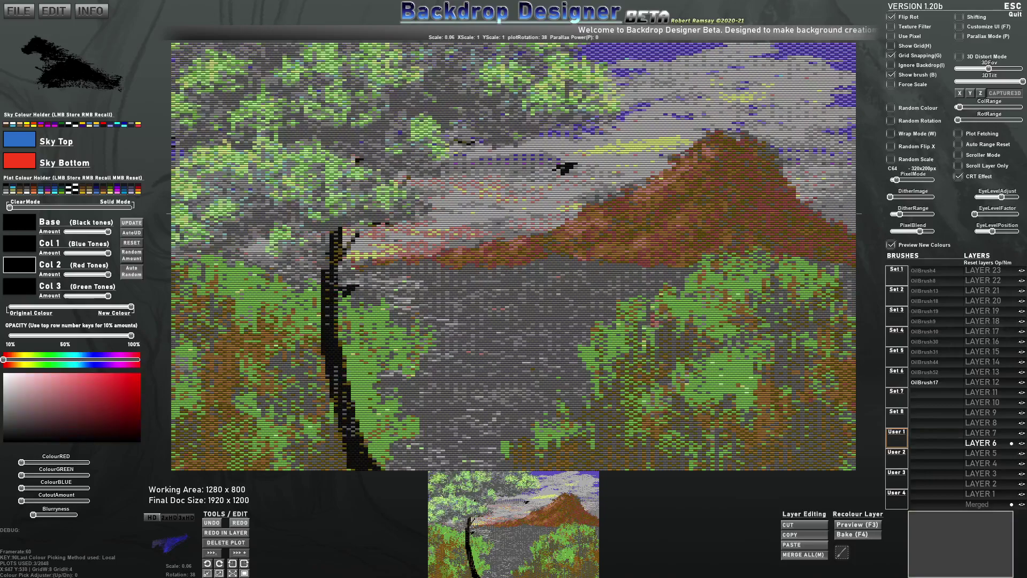
mouse_move(985, 444)
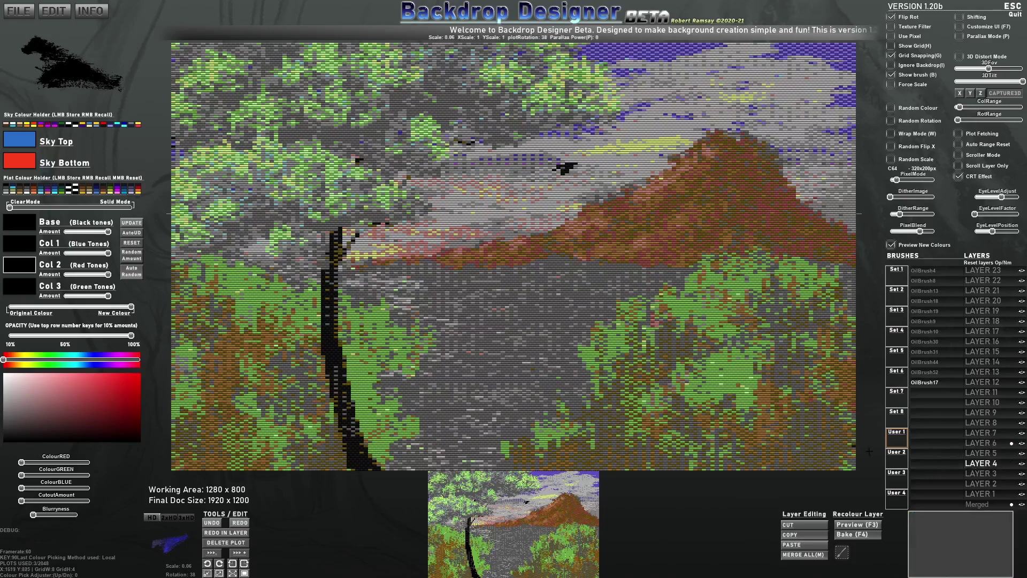
Choose the s_Circle brush from Set 4 and enlarge it to about scale 1.45
left_click(897, 318)
left_click(898, 336)
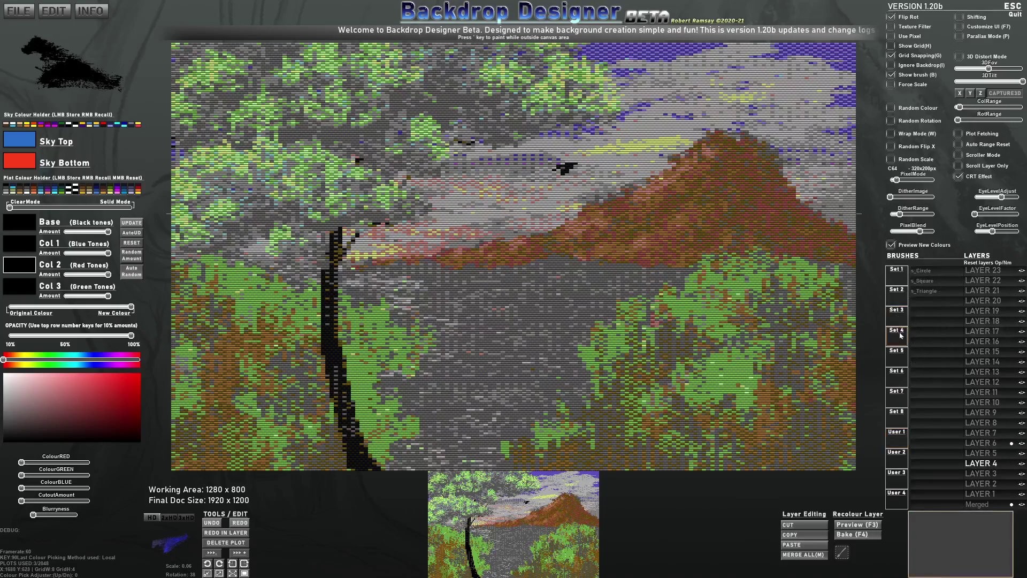
left_click(922, 271)
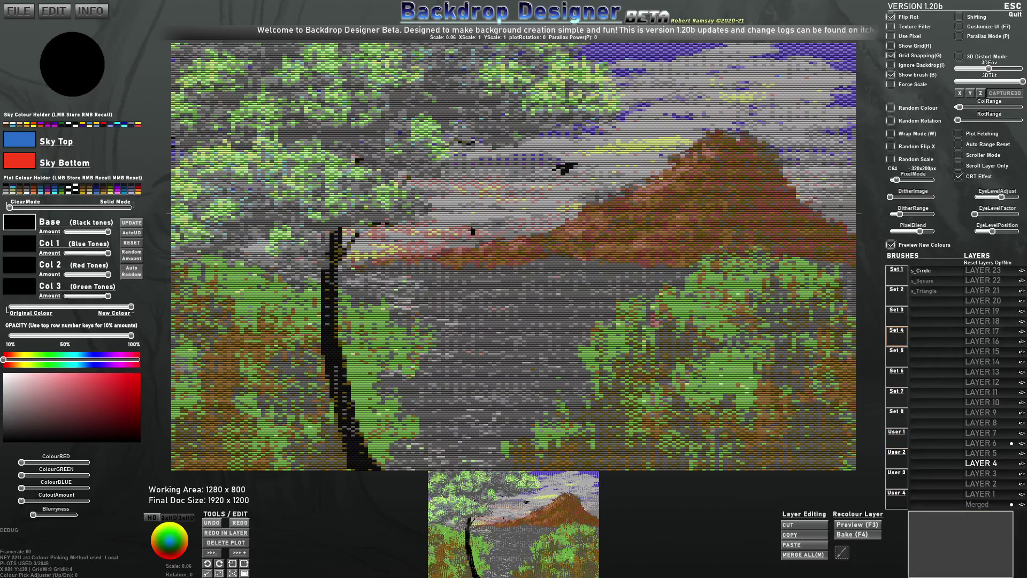
scroll(476, 230, "up", 8)
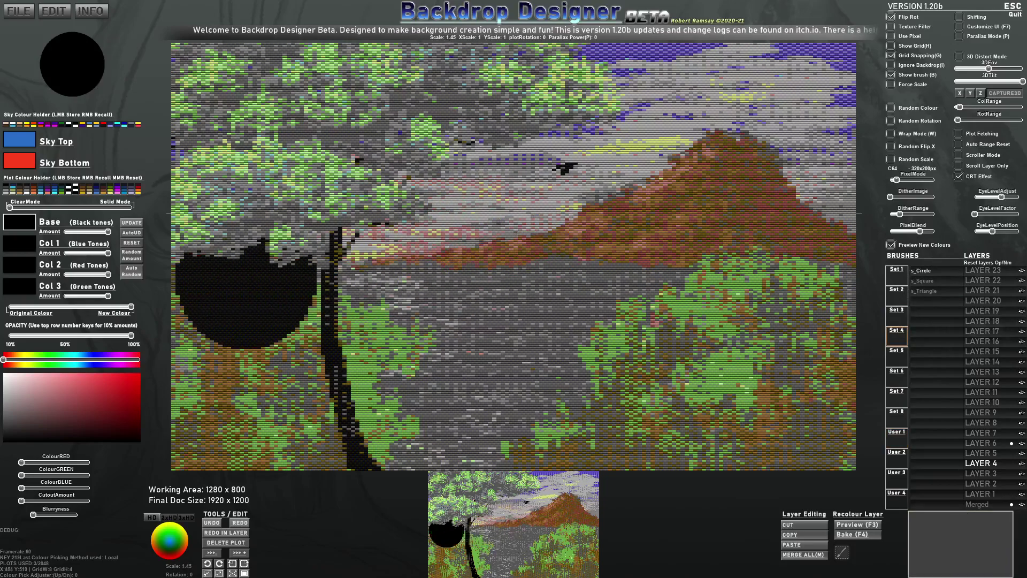
Reduce the Base, Col 1 and Col 2 amounts to minimum, recall the stored purple-and-salmon palette, and change Col 3 to pale yellow
left_click_drag(107, 232, 42, 240)
mouse_move(100, 255)
left_mouse_down()
mouse_move(52, 255)
mouse_move(60, 276)
left_mouse_up()
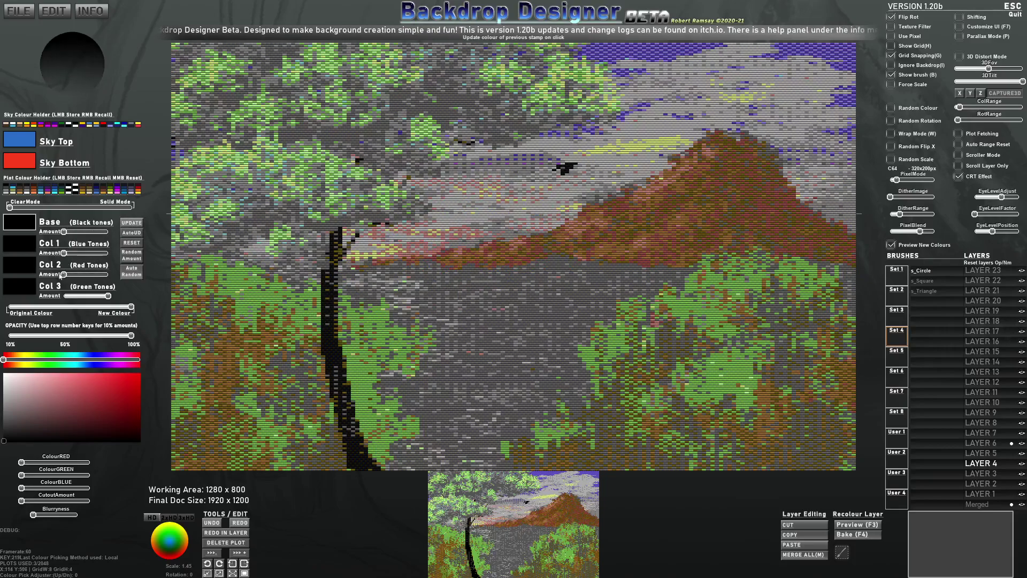
left_click(49, 192)
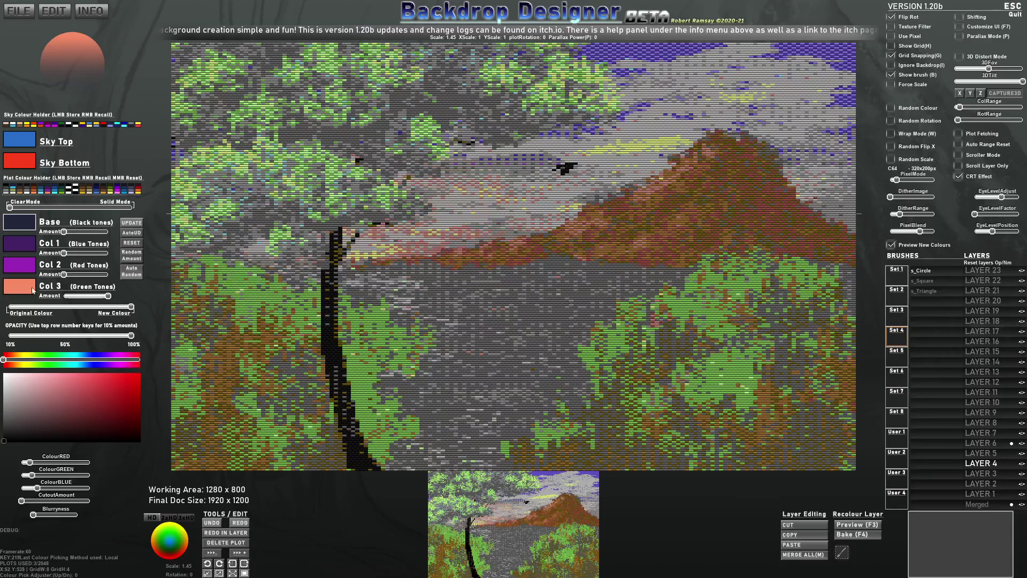
left_click(28, 360)
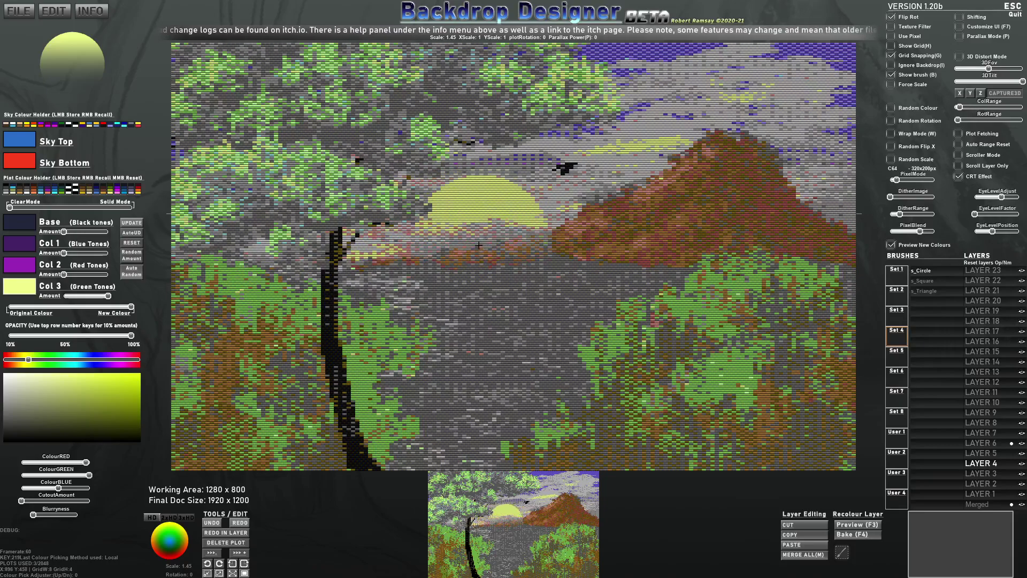
Rotate the circle to 14, slightly raise its Col 1 amount, lower the opacity, and stamp it as a setting sun left of the mountain
key("e")
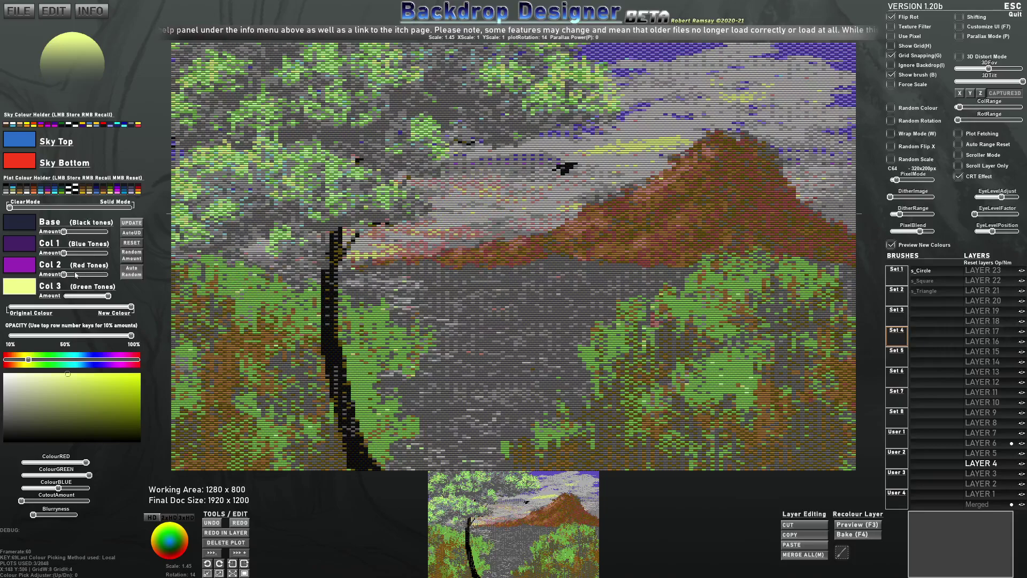
left_click_drag(67, 276, 69, 276)
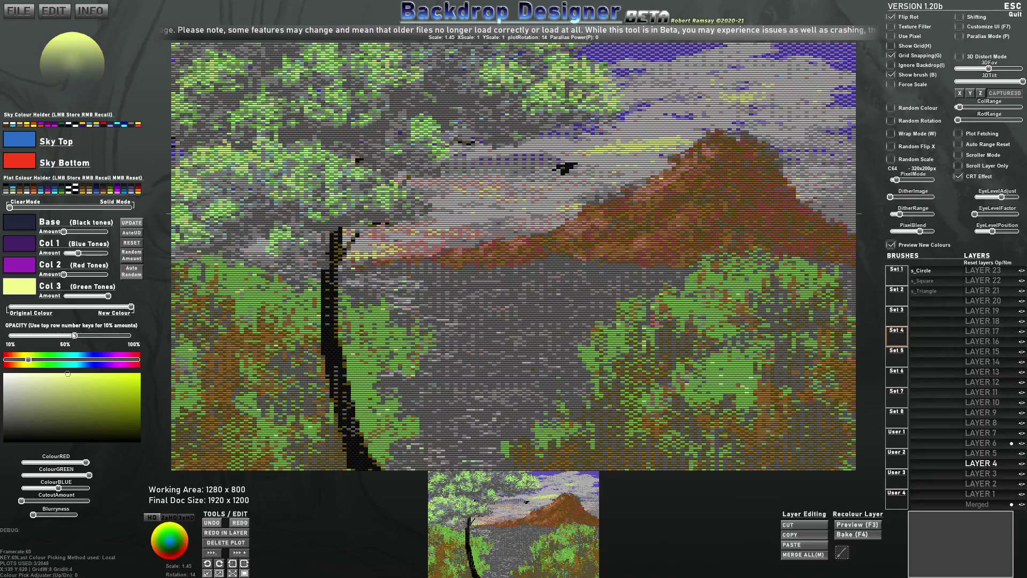
left_click(460, 242)
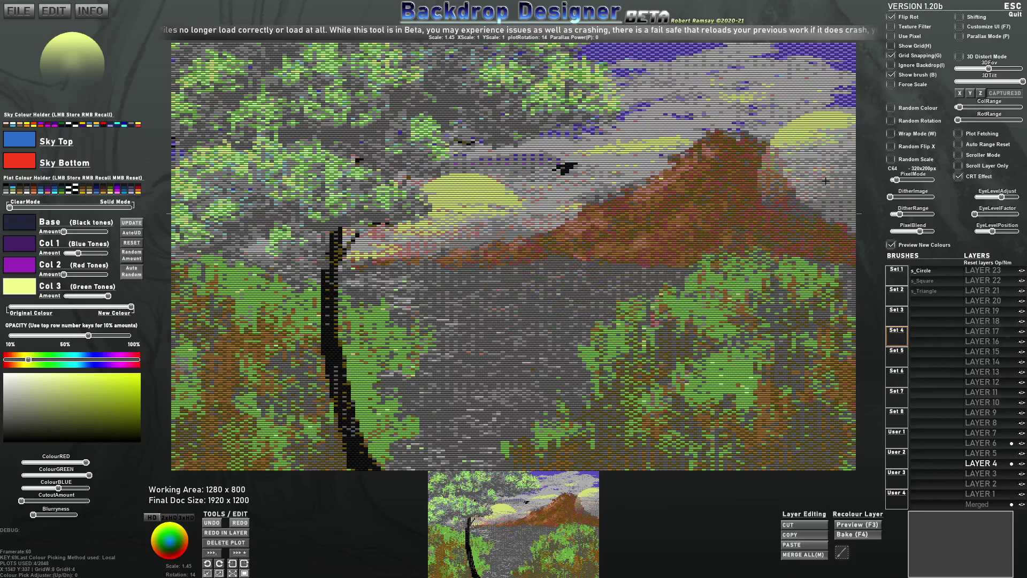
Ready OilBrush30 and OilBrush31 from the User 1 set, with Preview New Colours off and recolouring returned to Original Colour
left_click(936, 291)
left_click(902, 363)
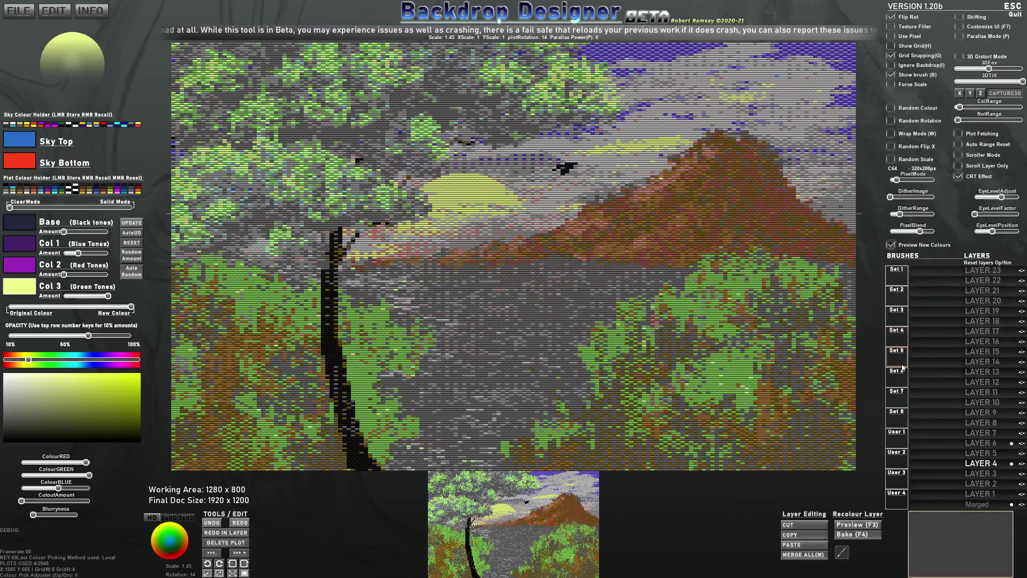
left_click(901, 441)
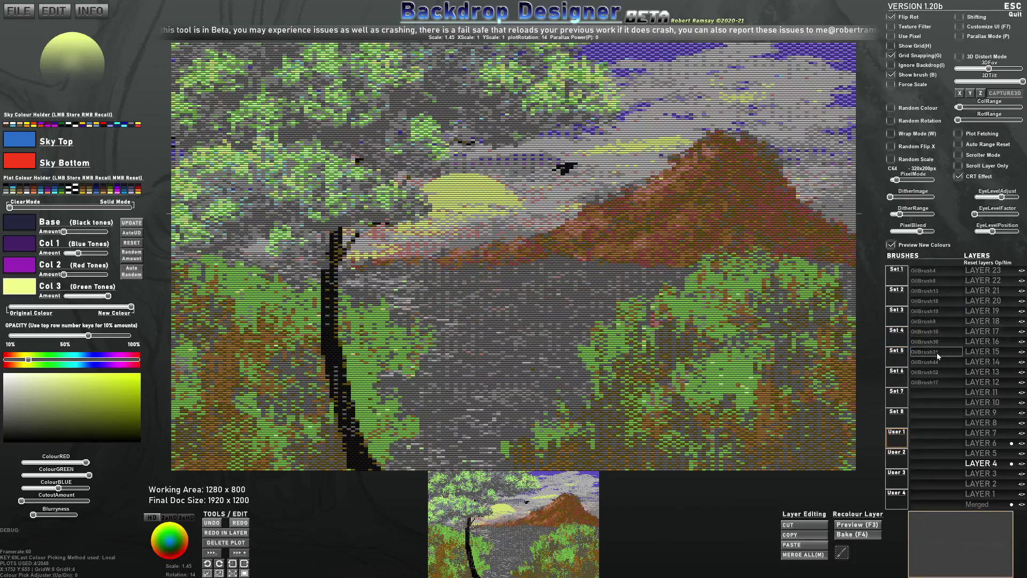
left_click(938, 322)
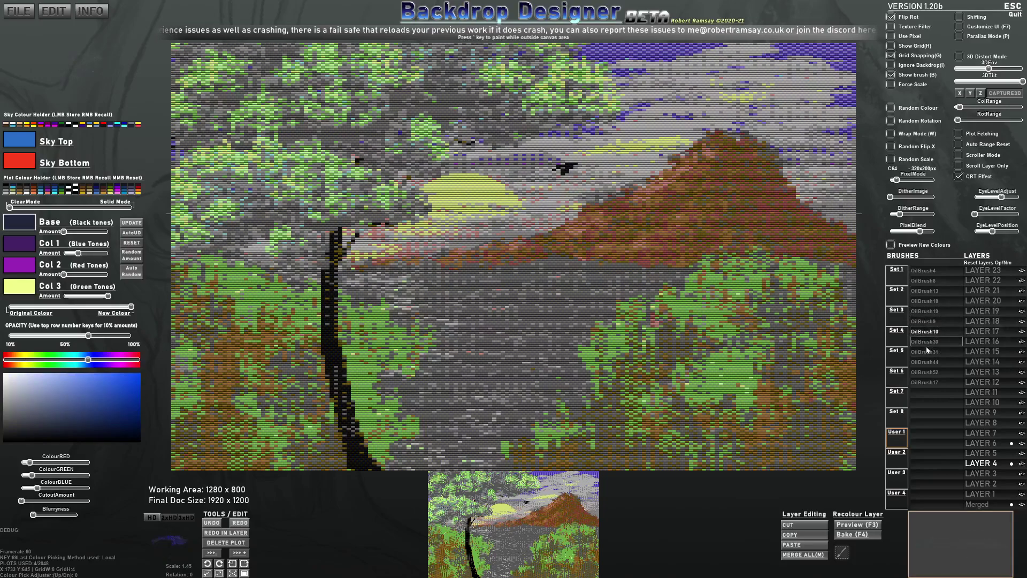
left_click(891, 244)
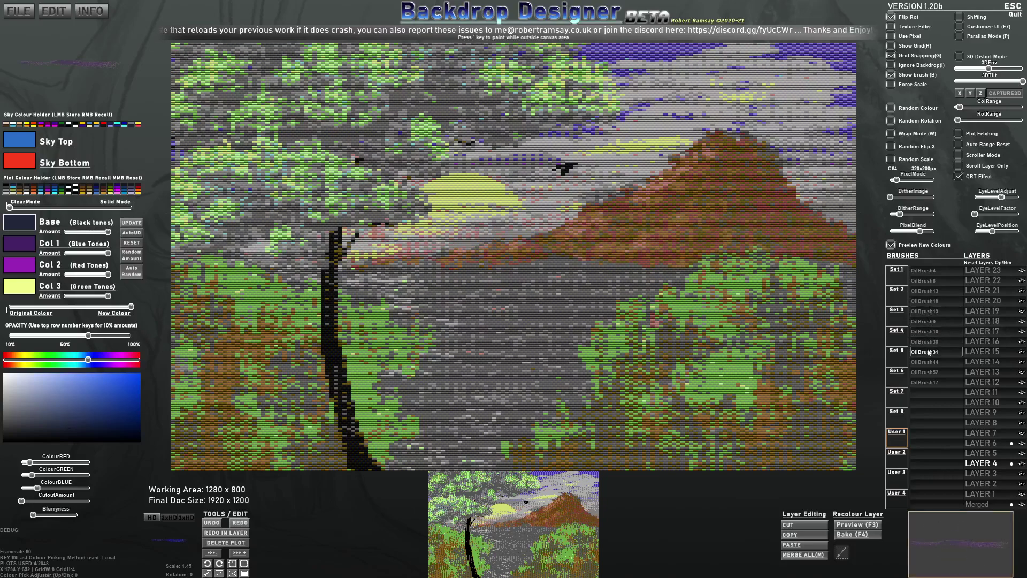
left_click(891, 244)
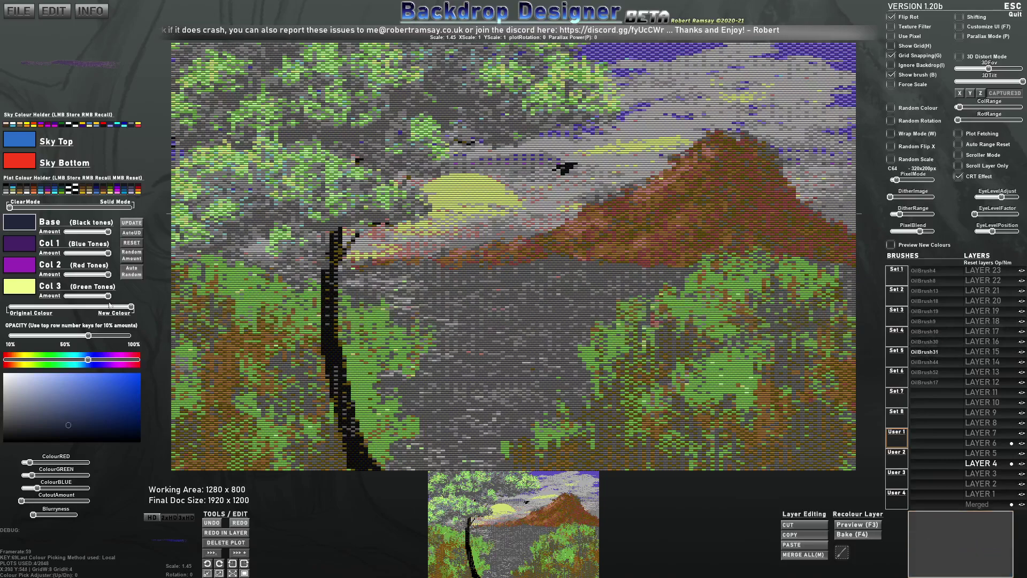
left_click_drag(72, 309, 9, 308)
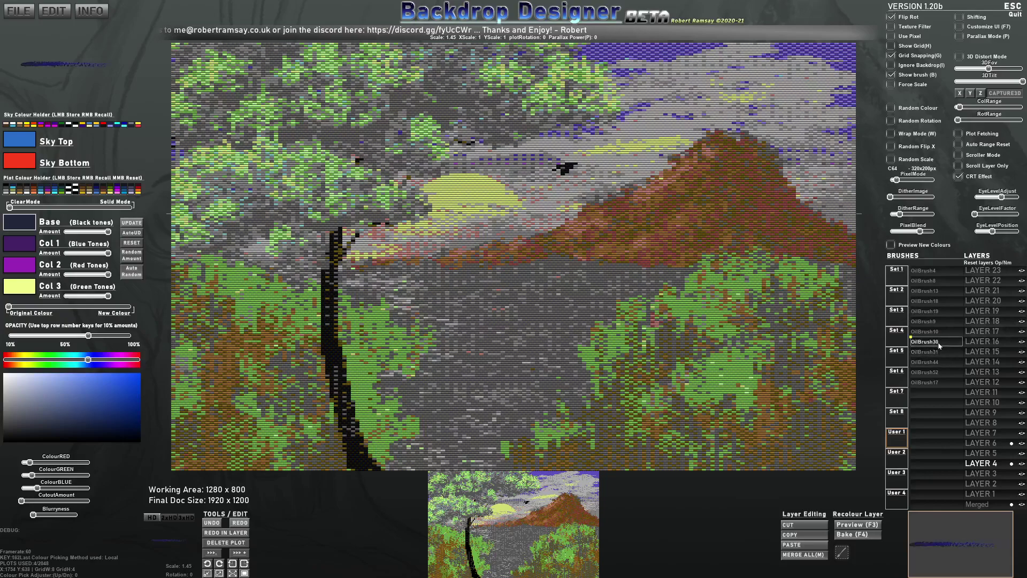
left_click_drag(824, 292, 555, 290)
key("ctrl+z")
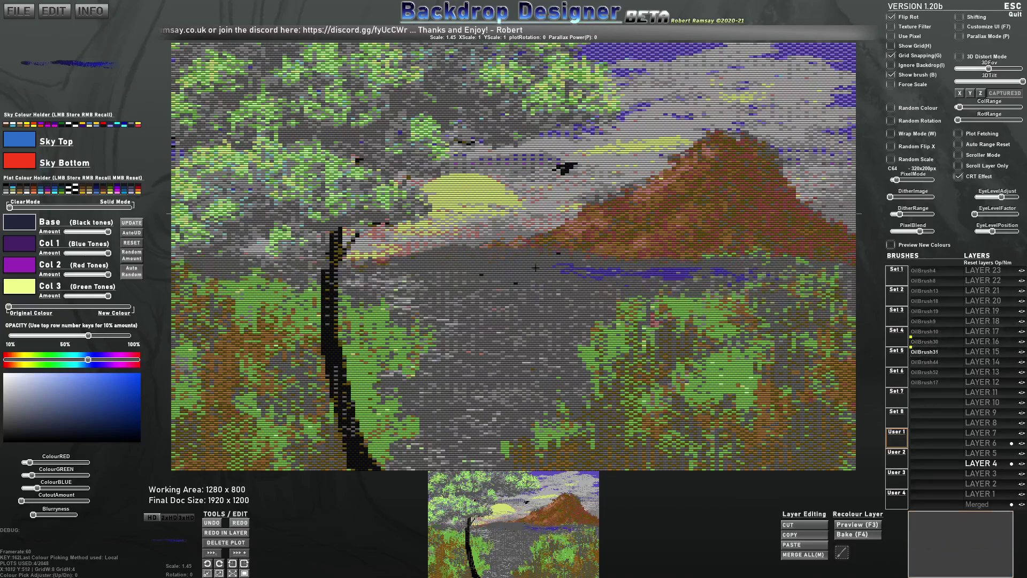
Sample the sun's yellow-green, lighten it, and apply the lighter shade to Base, Col 1, Col 2 and Col 3
left_click(466, 188, "alt")
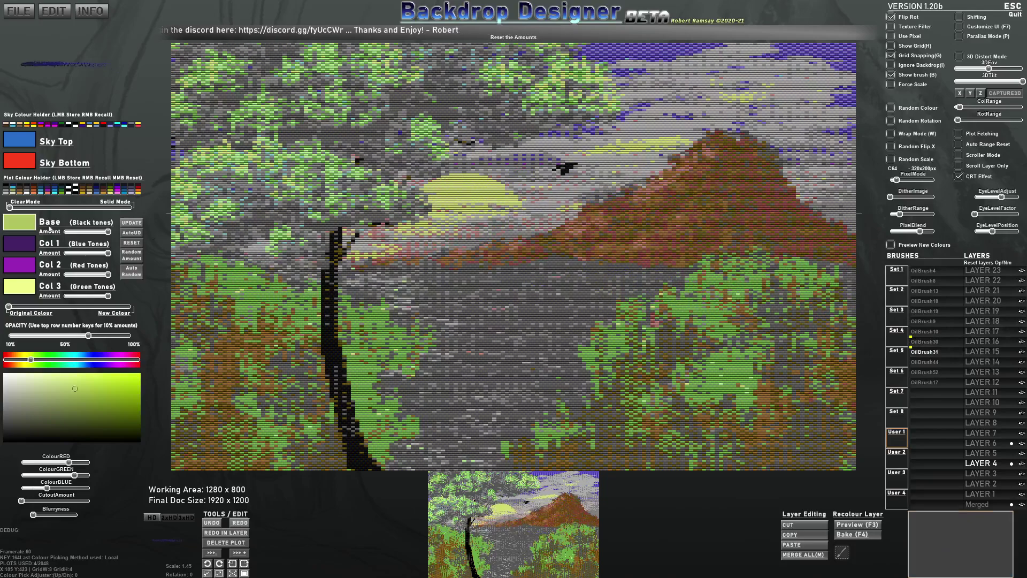
left_click(26, 224)
left_click_drag(75, 387, 73, 378)
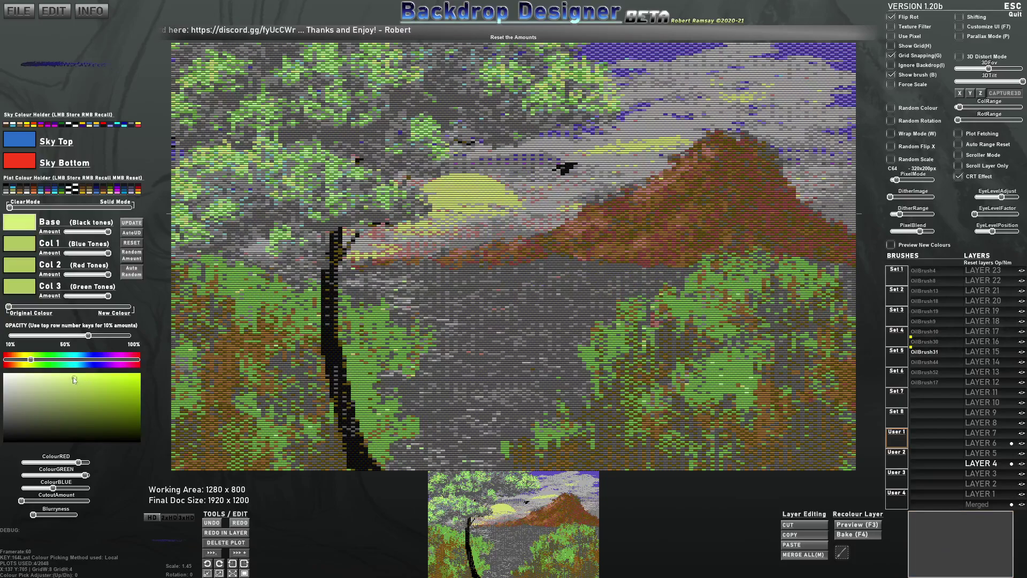
left_click(28, 227)
mouse_move(480, 242)
left_mouse_down()
mouse_move(374, 227)
mouse_move(562, 214)
left_mouse_up()
Set the brush to full New Colour, scale it down to 0.25, and enable Random Flip X and Random Scale
left_click_drag(69, 309, 150, 306)
scroll(538, 275, "down", 9)
left_click(538, 275)
scroll(535, 275, "down", 5)
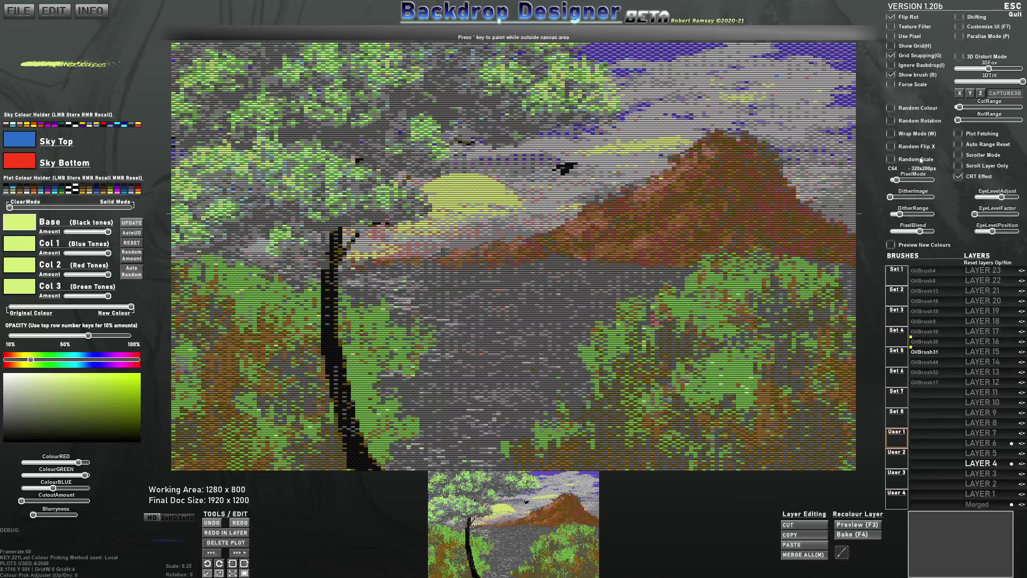
left_click(891, 160)
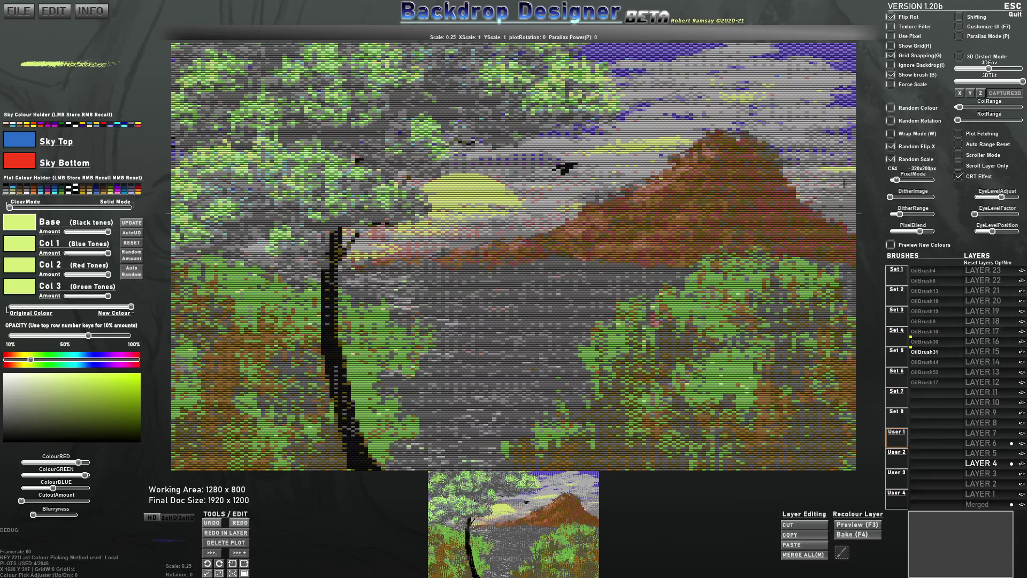
Paint the sun's reflection down the water in short horizontal dabs, changing from light yellow to darker yellow and orange tones
mouse_move(487, 273)
left_mouse_down()
mouse_move(436, 277)
mouse_move(489, 279)
mouse_move(454, 298)
mouse_move(499, 306)
mouse_move(469, 317)
mouse_move(531, 335)
mouse_move(473, 332)
left_mouse_up()
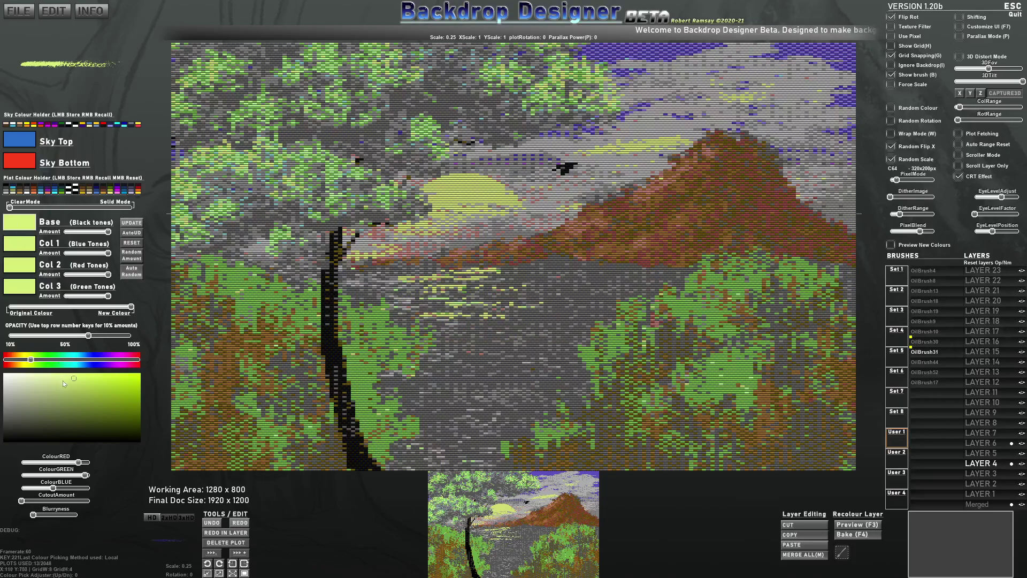
left_click_drag(95, 392, 110, 390)
mouse_move(437, 302)
left_mouse_down()
mouse_move(482, 295)
mouse_move(433, 294)
mouse_move(479, 311)
mouse_move(457, 325)
mouse_move(478, 332)
mouse_move(467, 350)
mouse_move(484, 345)
mouse_move(437, 319)
mouse_move(510, 306)
mouse_move(527, 350)
mouse_move(514, 368)
mouse_move(473, 364)
mouse_move(498, 379)
mouse_move(453, 388)
mouse_move(496, 409)
mouse_move(512, 373)
mouse_move(604, 470)
left_mouse_up()
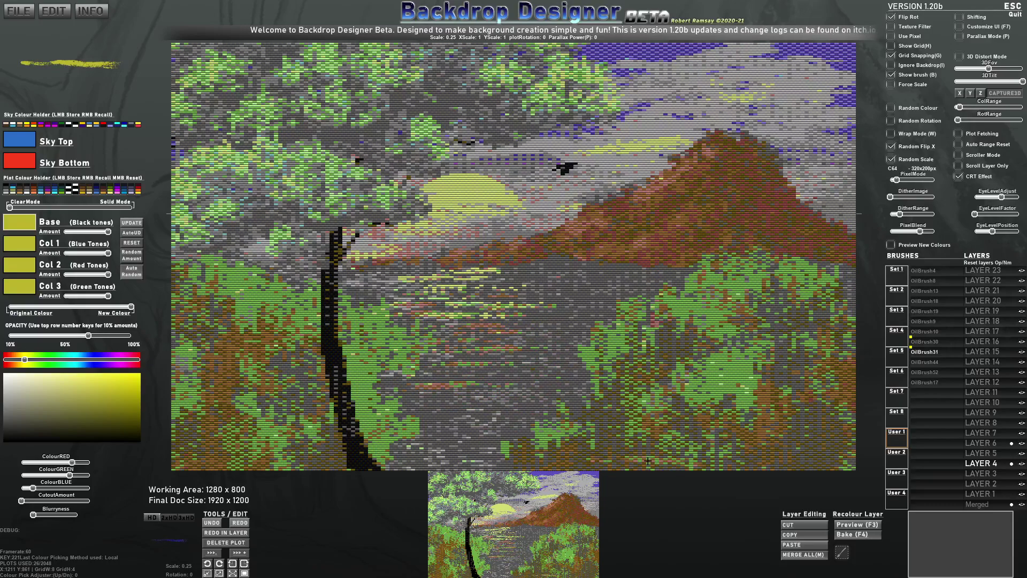
Switch to OilBrush19, colour Base, Col 1, Col 2 and Col 3 black, lower the opacity, and scale the brush to 0.43
left_click(933, 313)
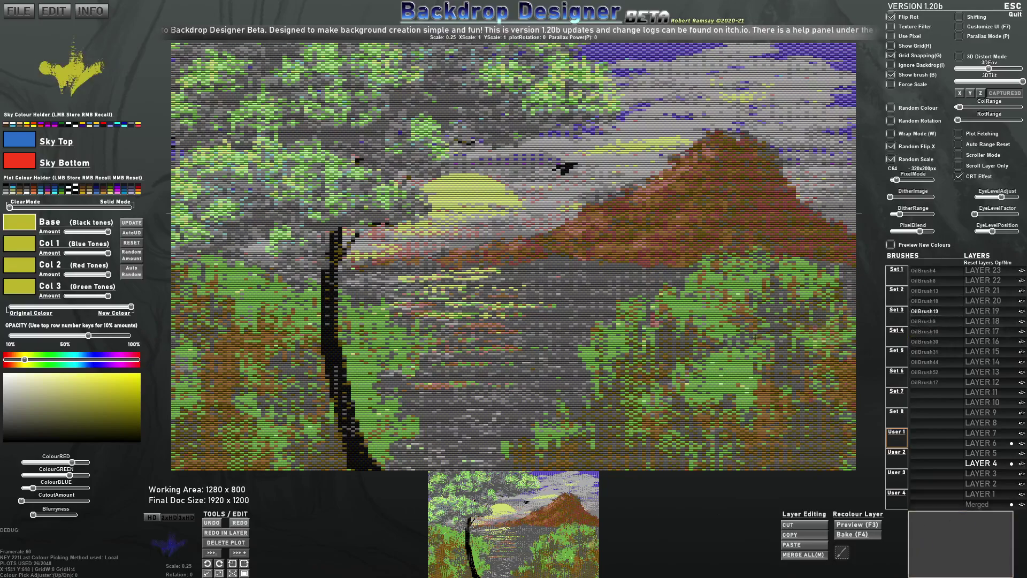
right_click(7, 190)
left_click(25, 229)
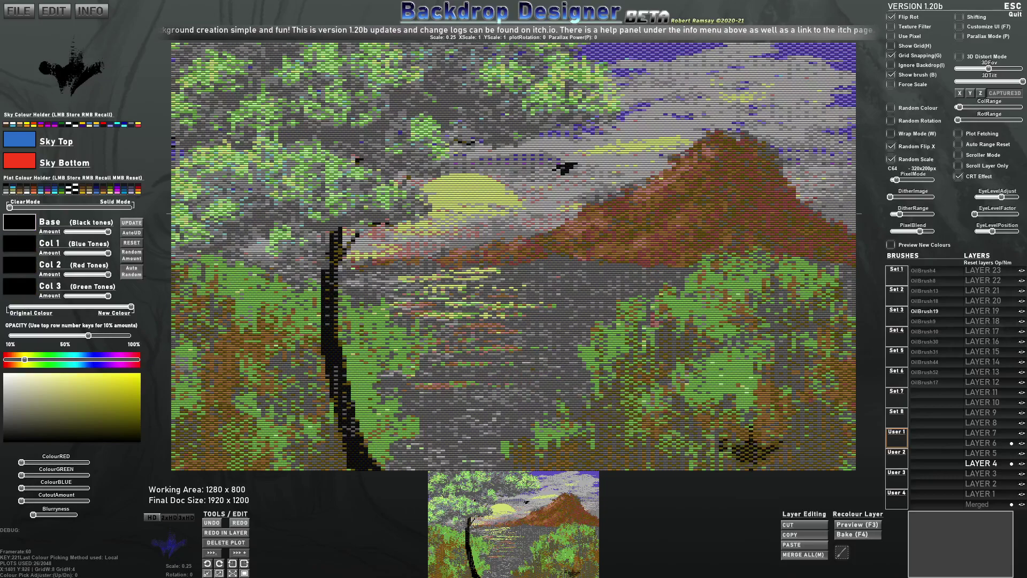
key("3")
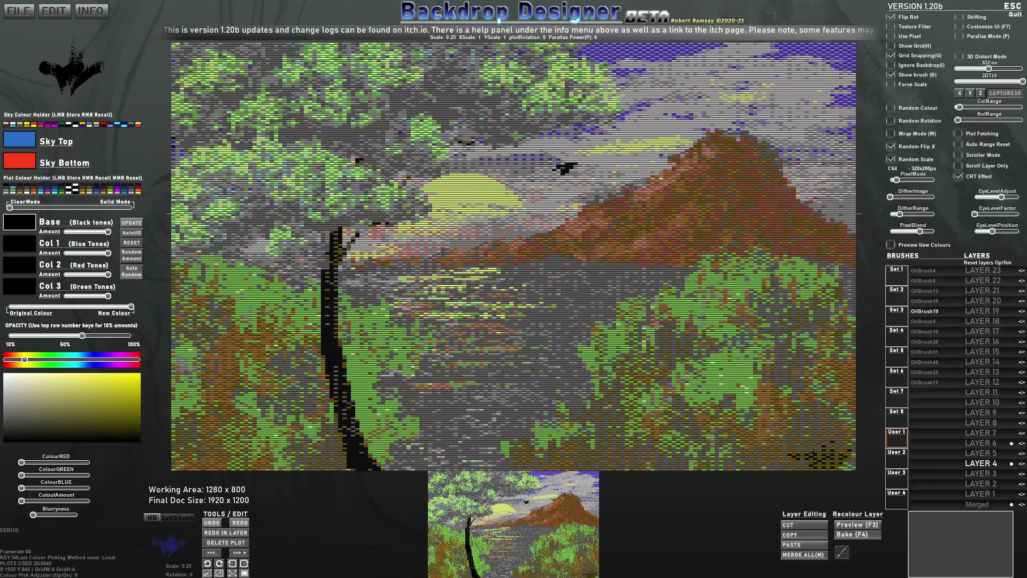
scroll(803, 436, "up", 1)
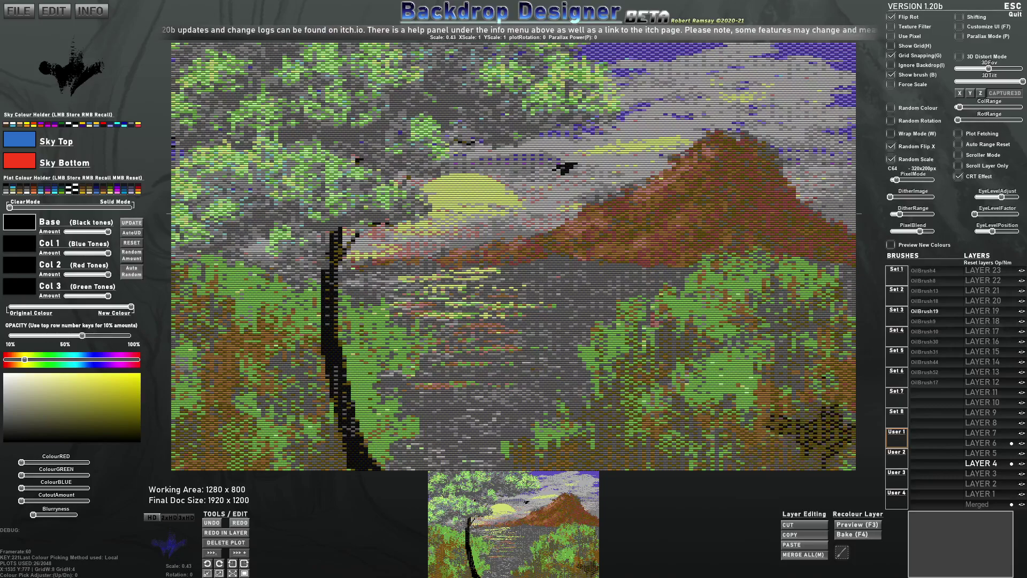
Paint dark foliage shadows over the lower right bank and along the lower left bank, varying the brush rotation
left_click(813, 428)
mouse_move(771, 470)
left_mouse_down()
mouse_move(661, 477)
mouse_move(664, 455)
mouse_move(621, 462)
mouse_move(765, 461)
mouse_move(744, 407)
mouse_move(792, 399)
mouse_move(776, 342)
mouse_move(828, 418)
left_mouse_up()
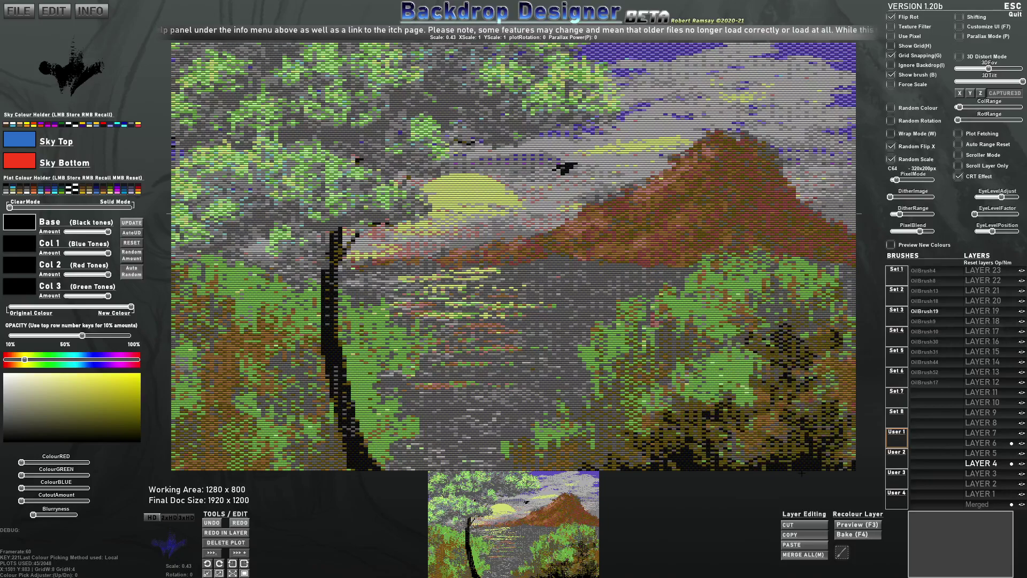
left_click(367, 384)
key("r")
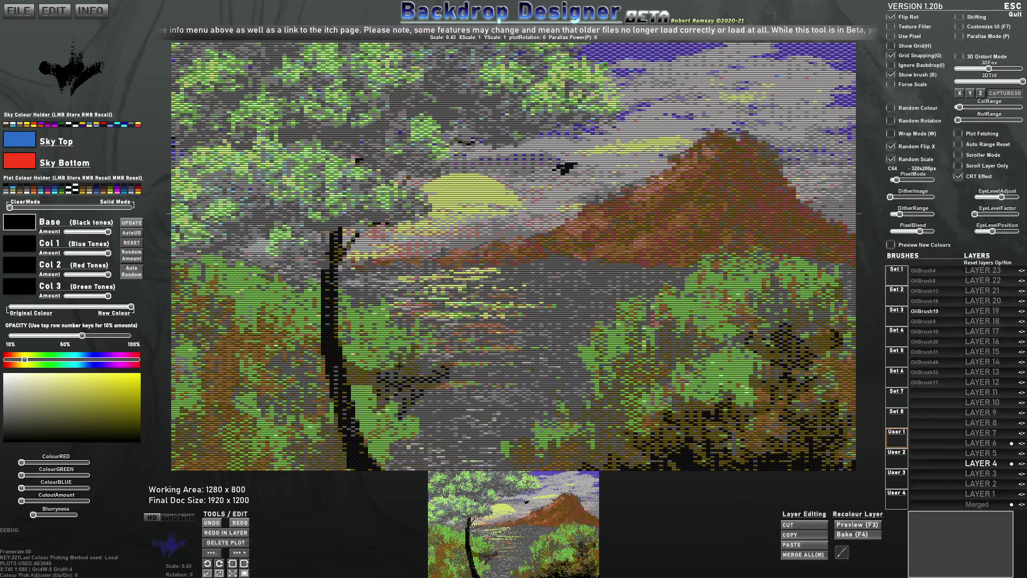
left_click(293, 462)
mouse_move(257, 463)
left_mouse_down()
mouse_move(225, 450)
mouse_move(214, 407)
mouse_move(278, 385)
mouse_move(192, 444)
mouse_move(182, 463)
mouse_move(203, 374)
mouse_move(283, 460)
mouse_move(386, 478)
left_mouse_up()
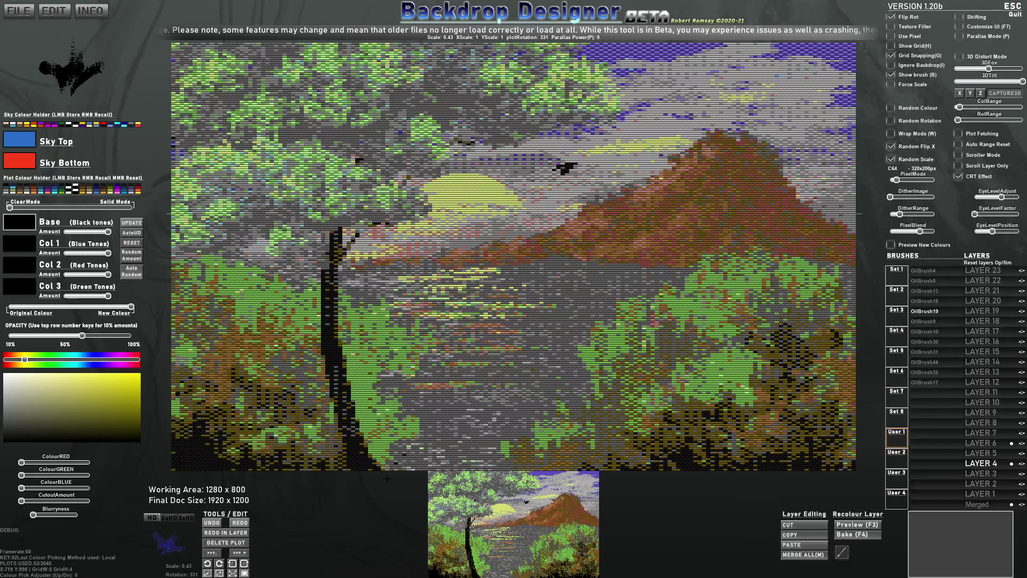
Switch to OilBrush13, recall yellow for all four brush colours, set full opacity, and scale the brush down to 0.08
key("e")
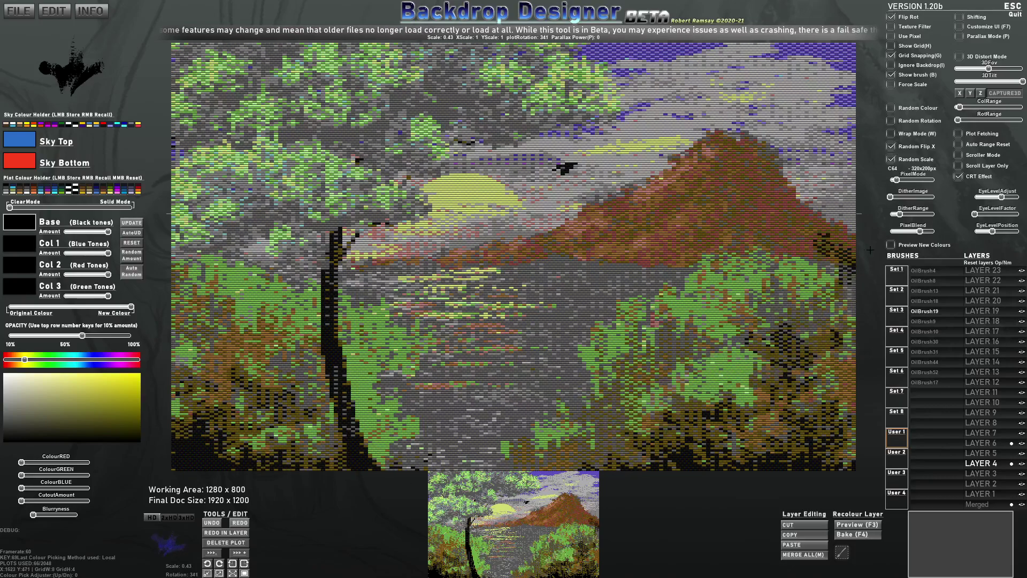
left_click(930, 292)
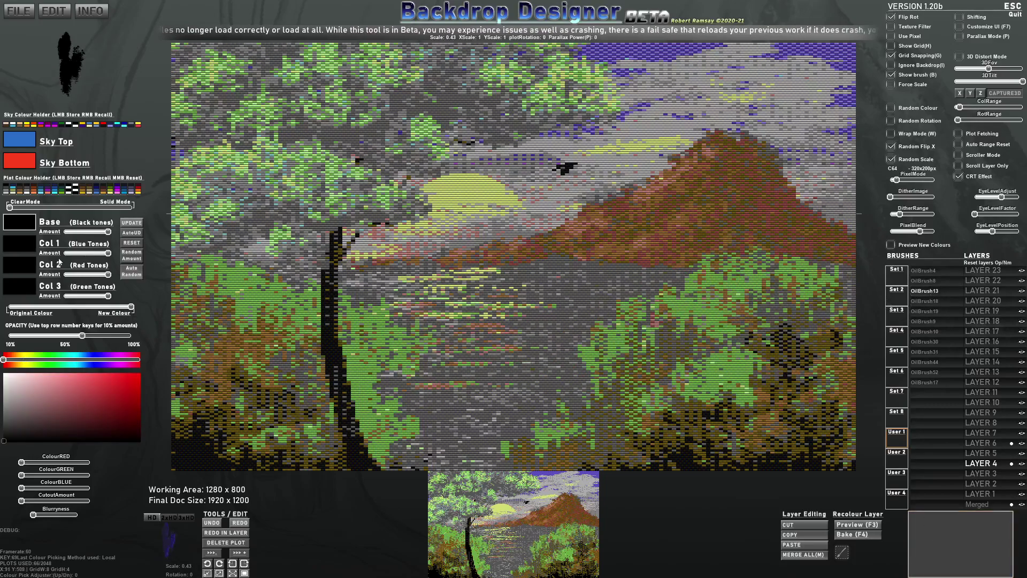
left_click(138, 190)
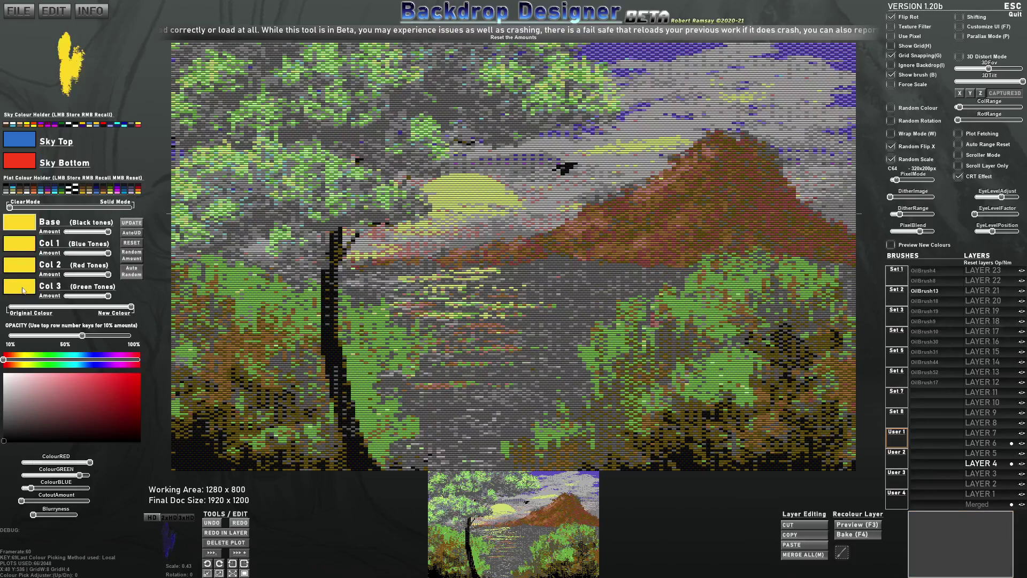
key("0")
key("bracketleft")
key("bracketleft")
key("bracketleft")
key("bracketleft")
key("bracketleft")
key("bracketleft")
key("bracketleft")
key("bracketleft")
key("bracketleft")
key("bracketleft")
key("bracketleft")
key("bracketleft")
key("bracketleft")
key("bracketleft")
key("bracketleft")
key("bracketleft")
key("bracketleft")
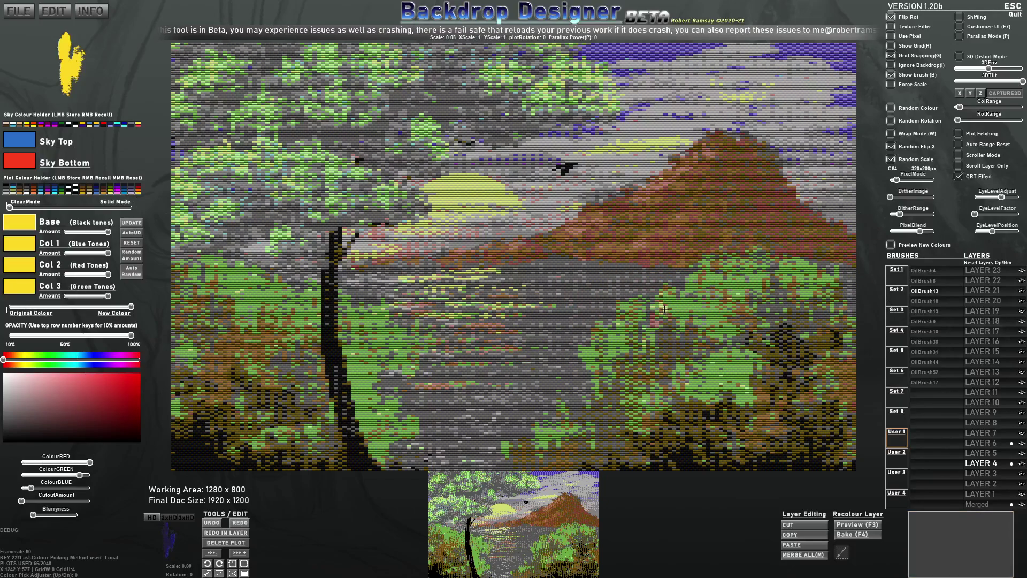
Dab small yellow flowers along the water's edge and upper rim of the right bank, varying the brush rotation
key("bracketright")
key("bracketleft")
key("e")
left_click(663, 278)
left_click(624, 318)
left_click(639, 314)
left_click(643, 297)
left_click(626, 321)
left_click(642, 332)
left_click(608, 353)
left_click(622, 352)
left_click(597, 350)
left_click(591, 351)
left_click(599, 326)
key("r")
left_click(683, 283)
left_click(675, 308)
left_click(698, 274)
left_click(716, 256)
key("e")
left_click(691, 306)
left_click(581, 347)
Scale the brush to 0.07 and dab a cluster of yellow flowers on the left bank beside the tree trunk
key("r")
left_click(474, 340)
key("bracketleft")
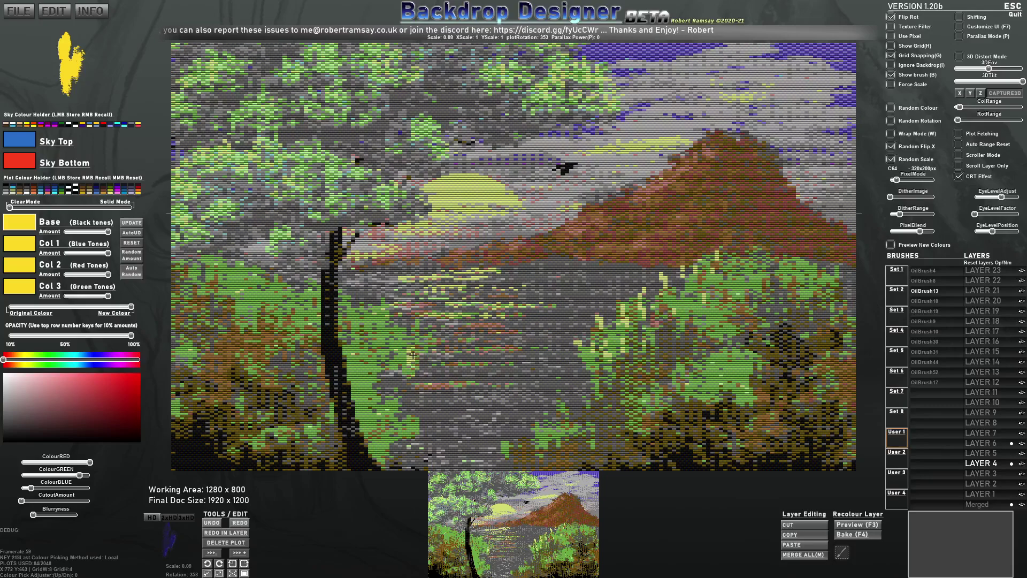
key("r")
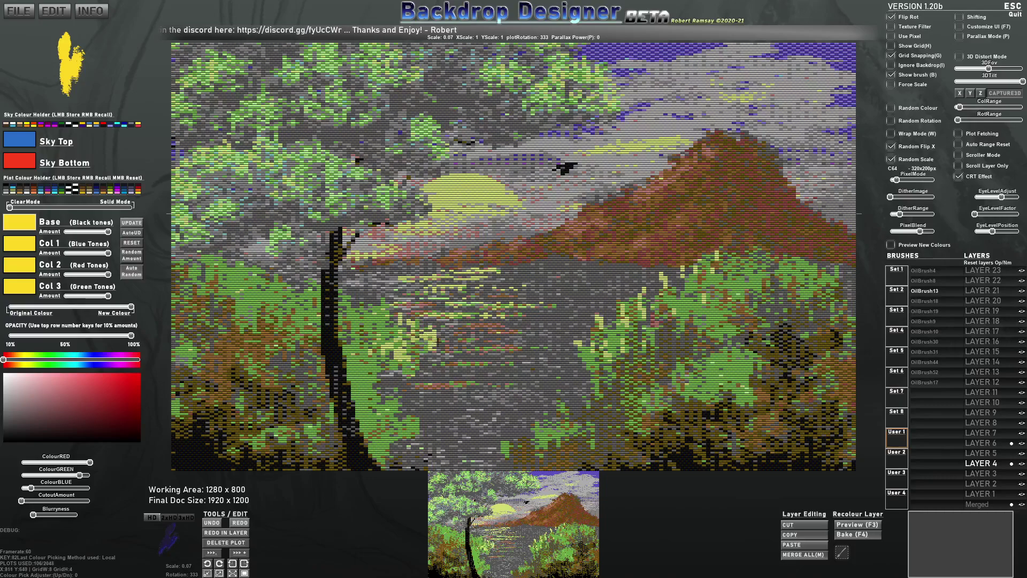
Change all four brush colours to a very dark brown, reduce the opacity to 80%, and dab shadows beneath the left bank's flowers
left_click(11, 359)
left_click(95, 435)
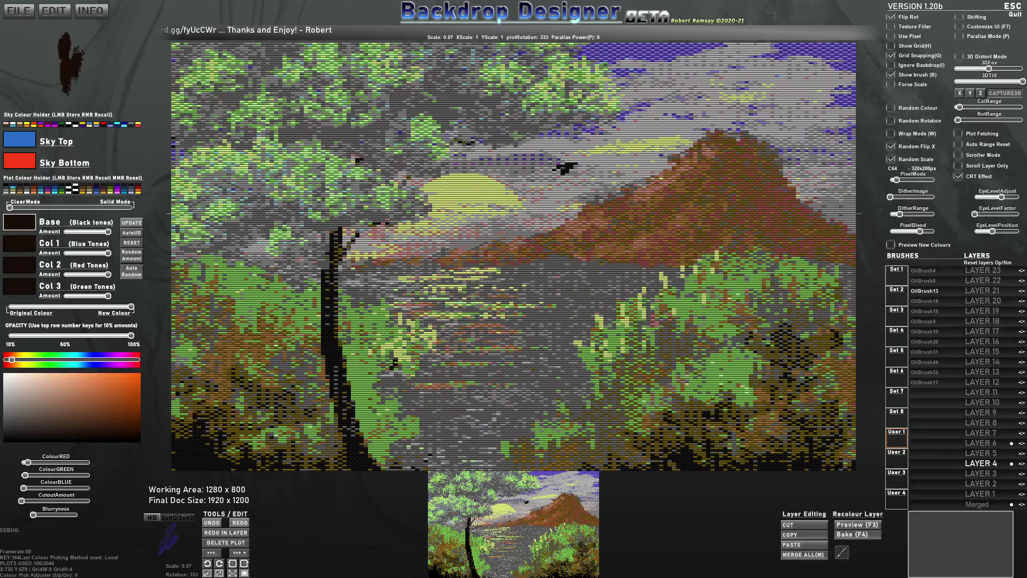
key("8")
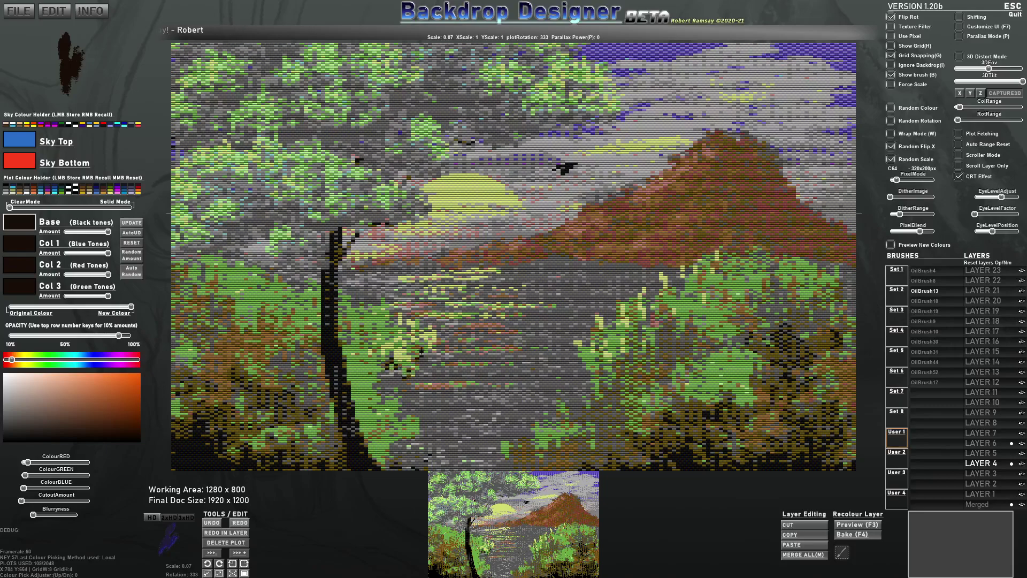
left_click(399, 433)
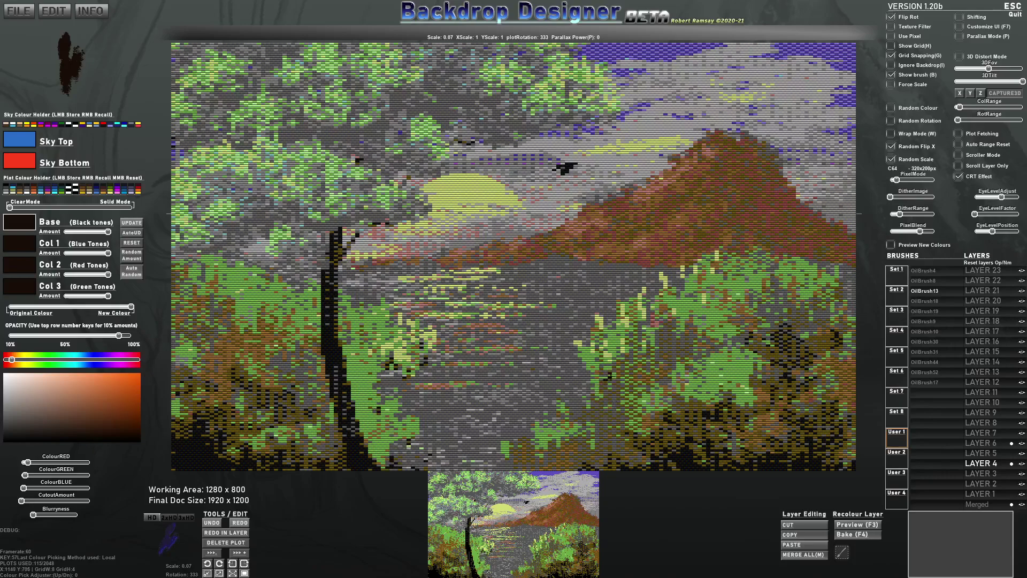
Scale the brush up to 0.10 and paint dark dabs among the foliage below the right bank's yellow flowers
scroll(620, 358, "up", 3)
key("bracketright")
mouse_move(660, 355)
left_mouse_down()
mouse_move(685, 345)
mouse_move(633, 381)
left_mouse_up()
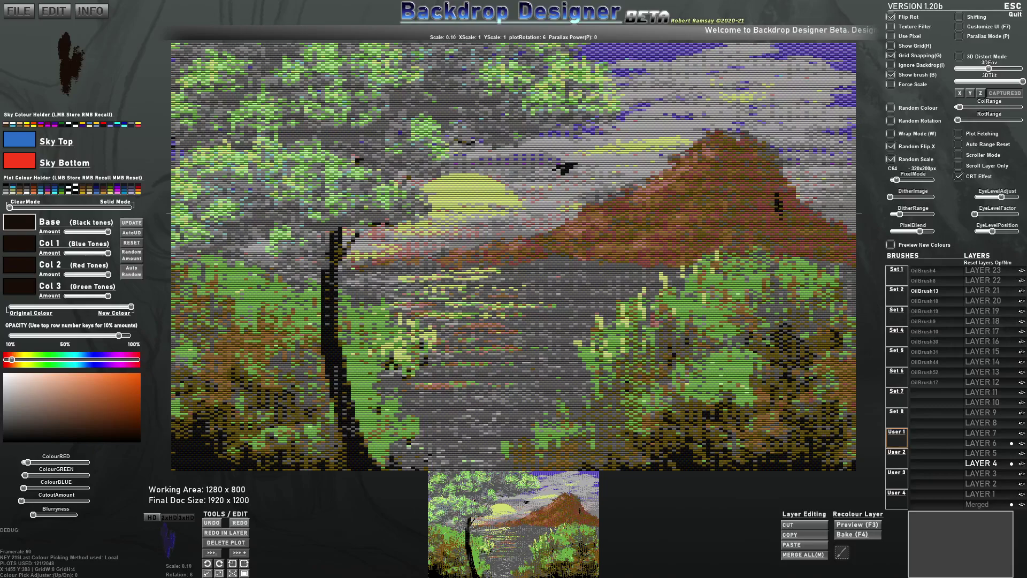
Lower the brush opacity and dab dark details down the mountain's right slope with the brush rotated
key("3")
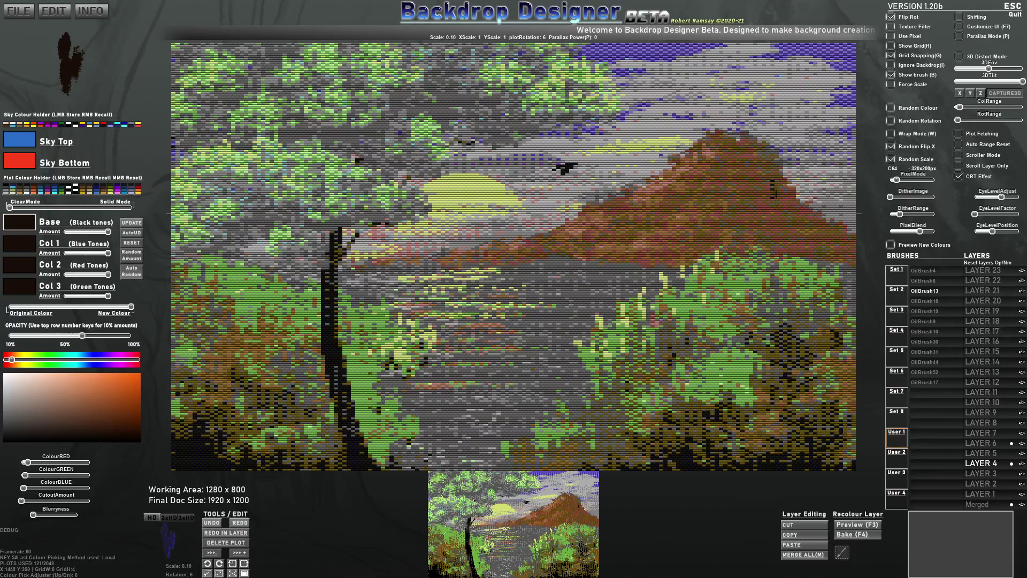
key("bracketleft")
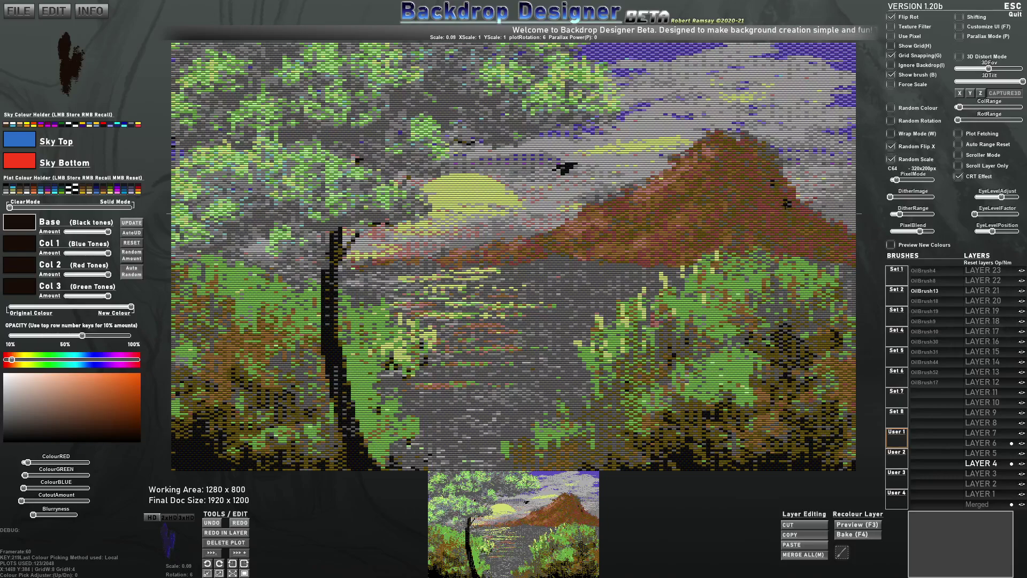
key("w")
key("w")
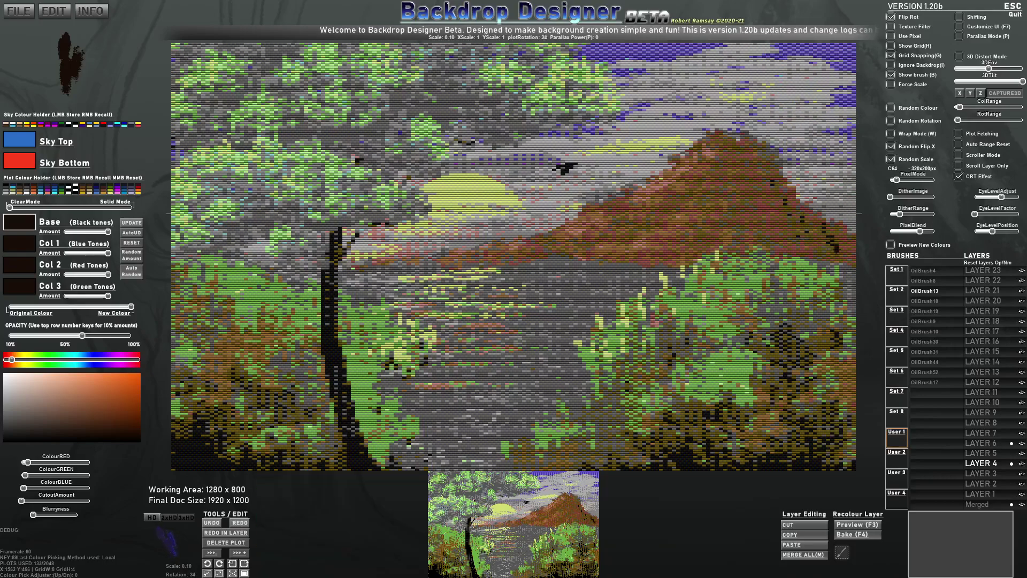
Check the painting tiled and without PixelMode, return to C64 320x200px, and leave Wrap Mode and CRT Effect off
key("w")
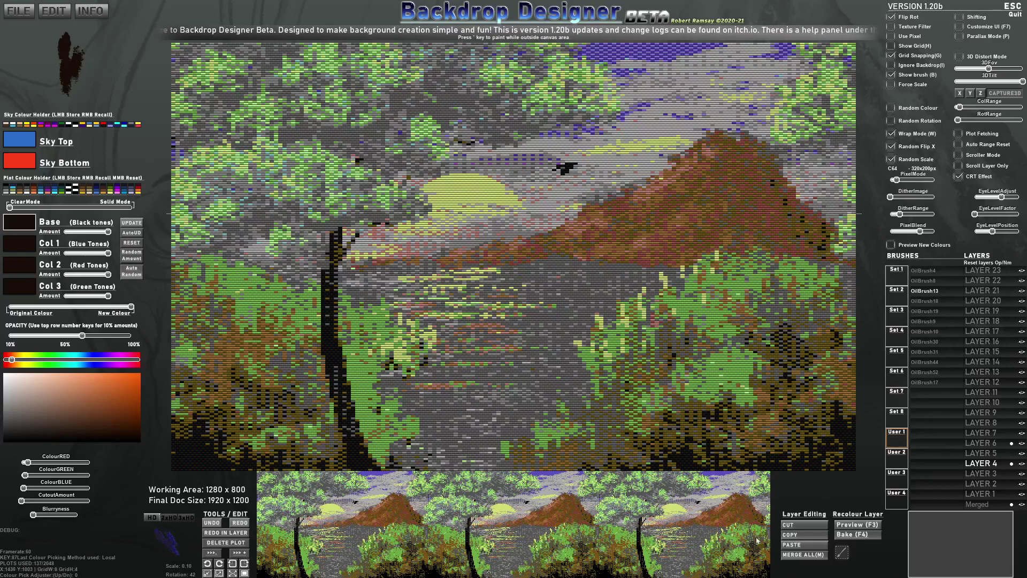
left_click_drag(897, 181, 890, 182)
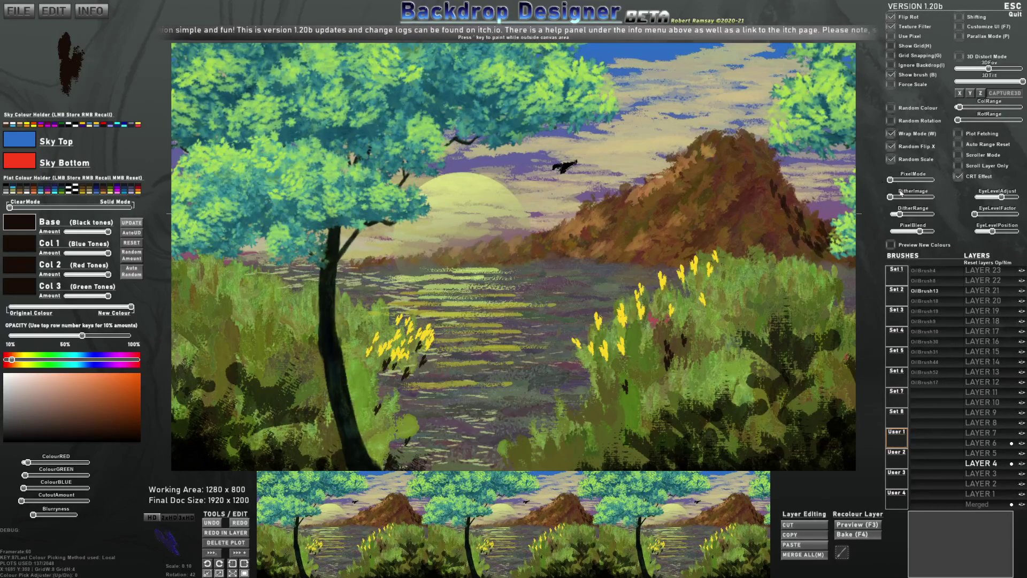
left_click_drag(895, 185, 896, 181)
left_click(959, 177)
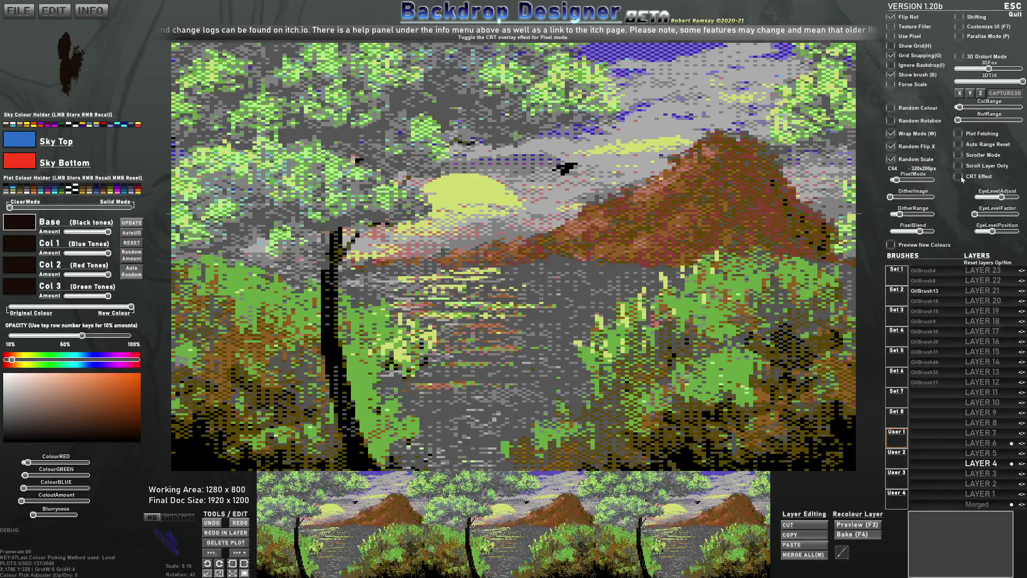
key("w")
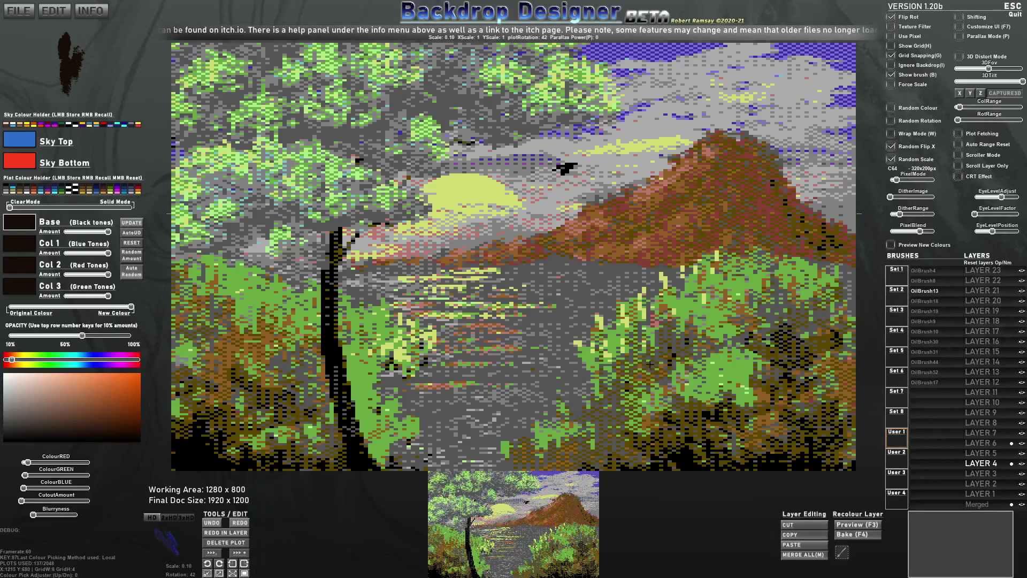
Save the full merged image to the Desktop as a PNG named ToP
key("ctrl+s")
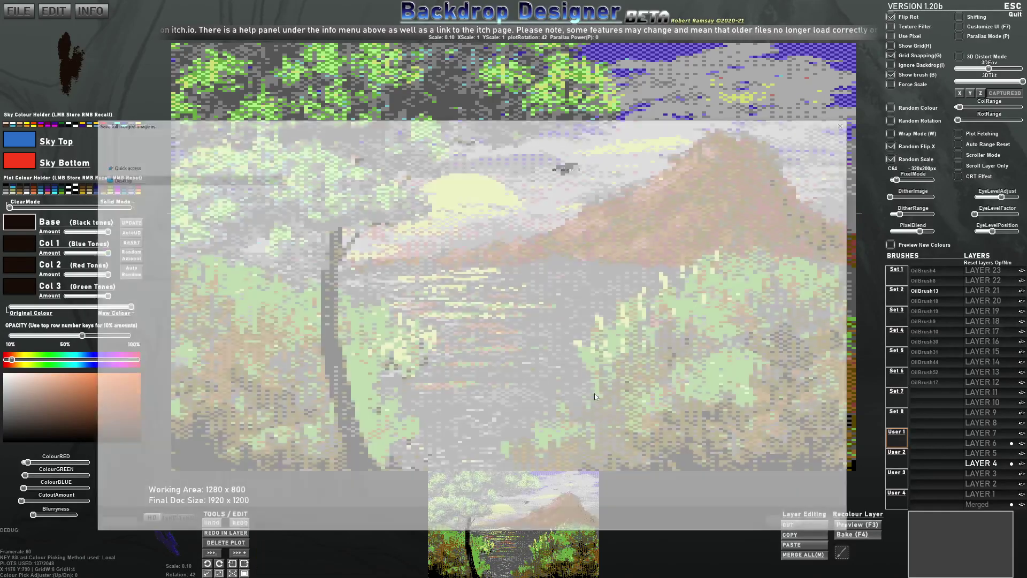
left_click(166, 175)
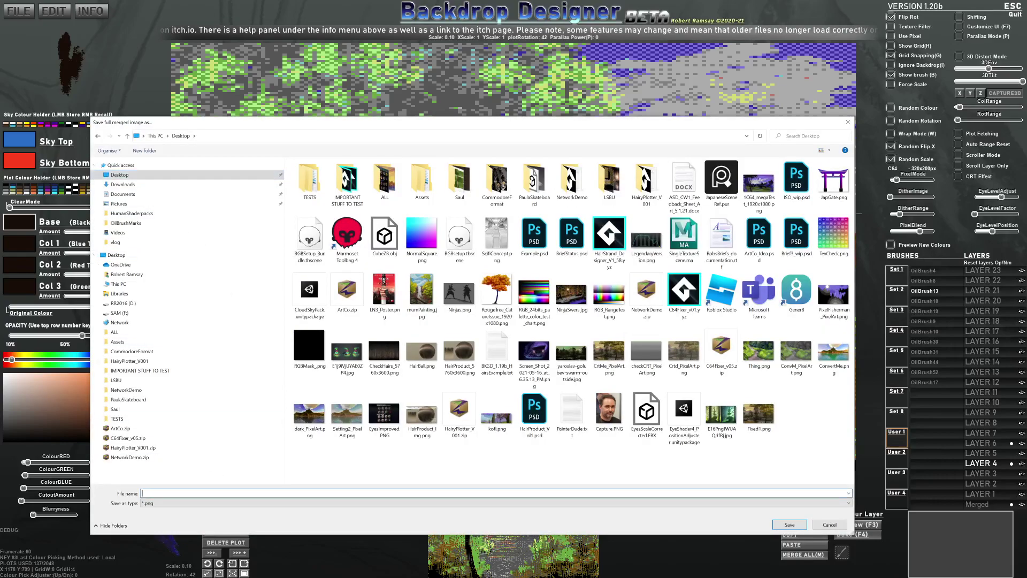
type("ToP")
key("Return")
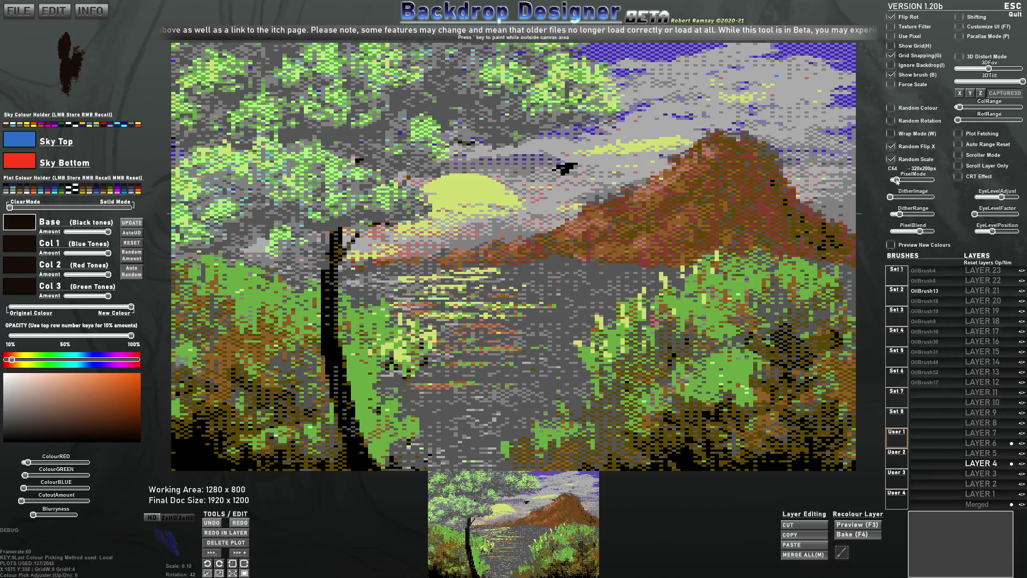
Compare the painting without PixelMode and in C64 320x200px, and quit the painting program
left_click_drag(897, 180, 890, 181)
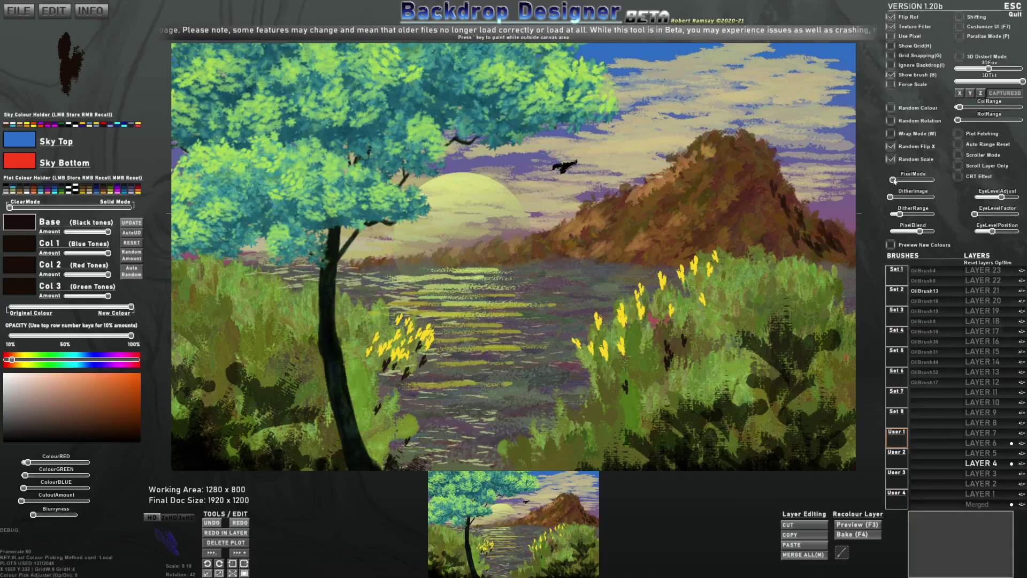
left_click_drag(893, 180, 896, 180)
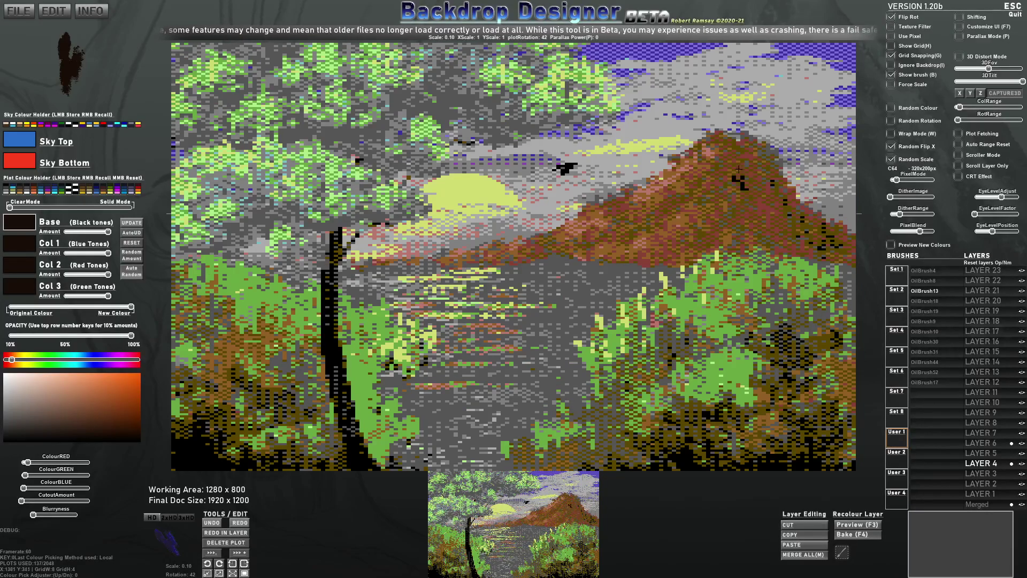
left_click(1014, 8)
Switch to GameMaker Studio 2 and open the C64Fixer_v06 project from the C64Fixer folder on the SAM (F:) drive
left_click(630, 573)
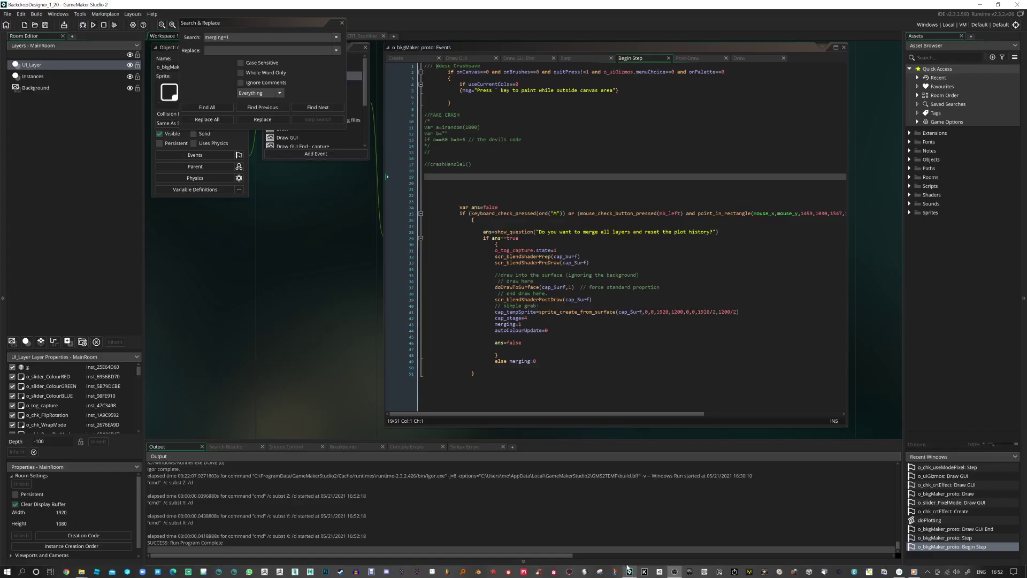
left_click(472, 257)
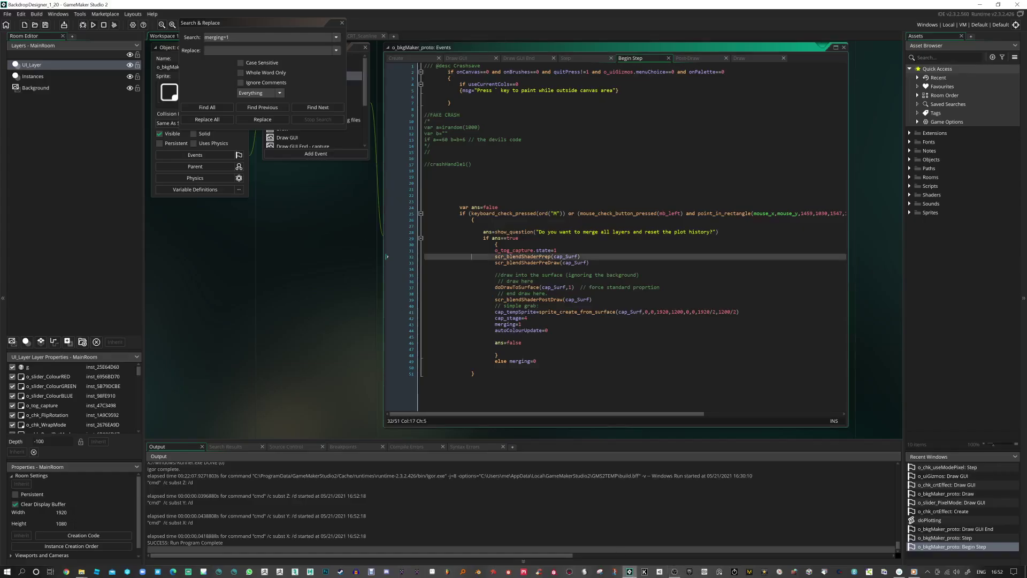
left_click(5, 15)
mouse_move(32, 46)
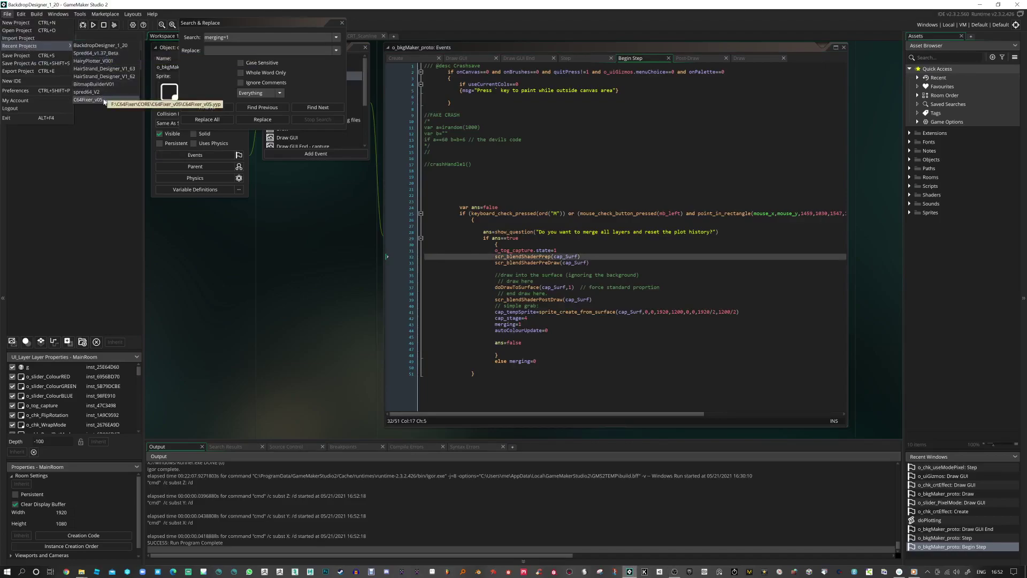
left_click(17, 30)
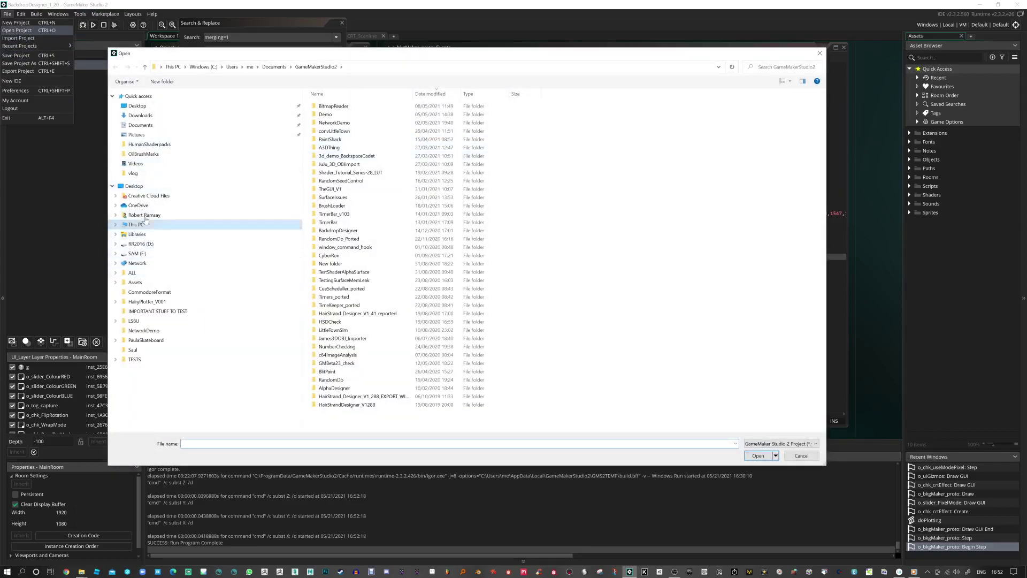
left_click(140, 253)
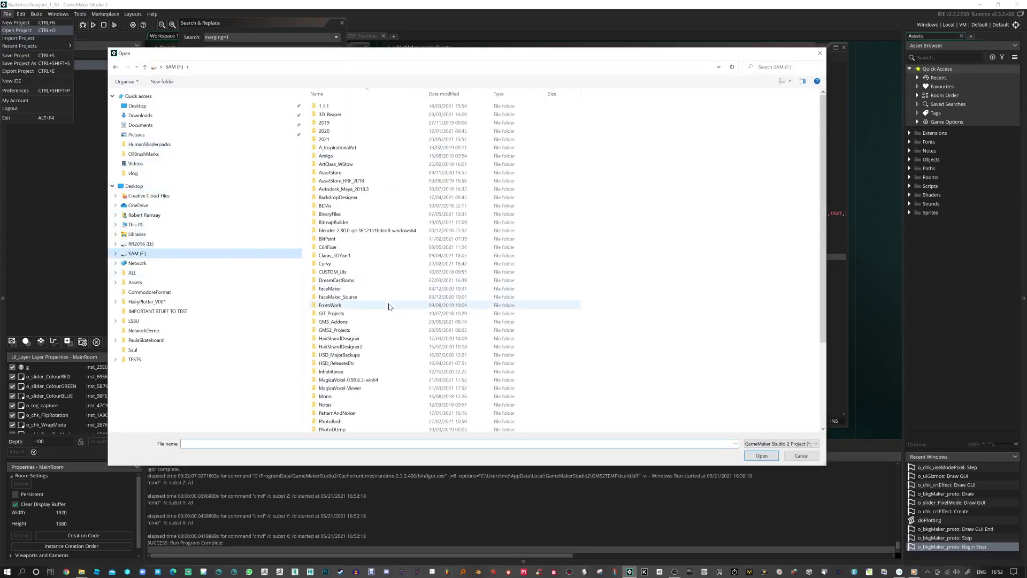
double_click(351, 247)
double_click(328, 114)
double_click(345, 147)
double_click(336, 105)
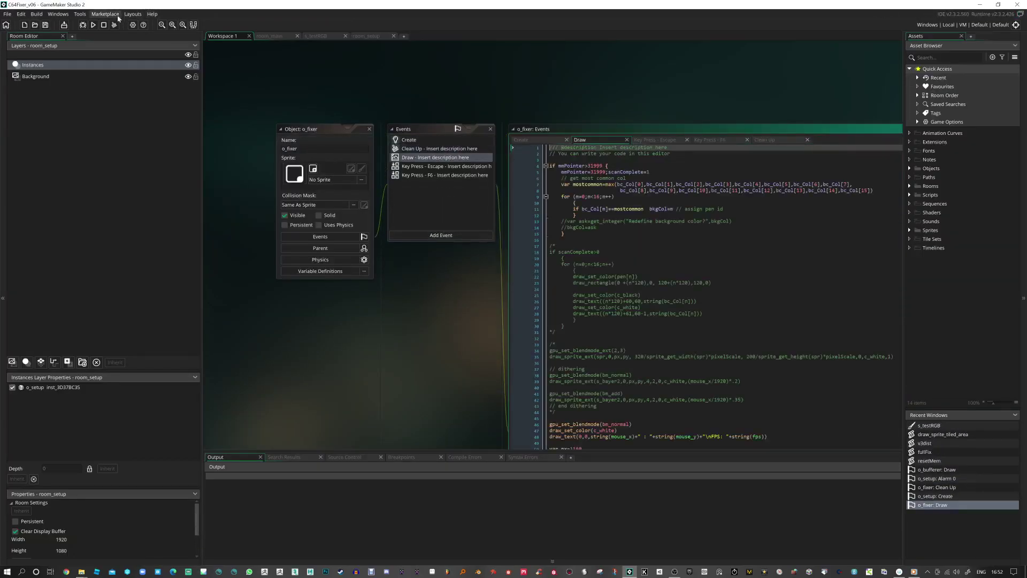
Run the C64Fixer project, load ToProcess_PixelArt.png from the Desktop, and turn off the error map on the fixed image
left_click(94, 25)
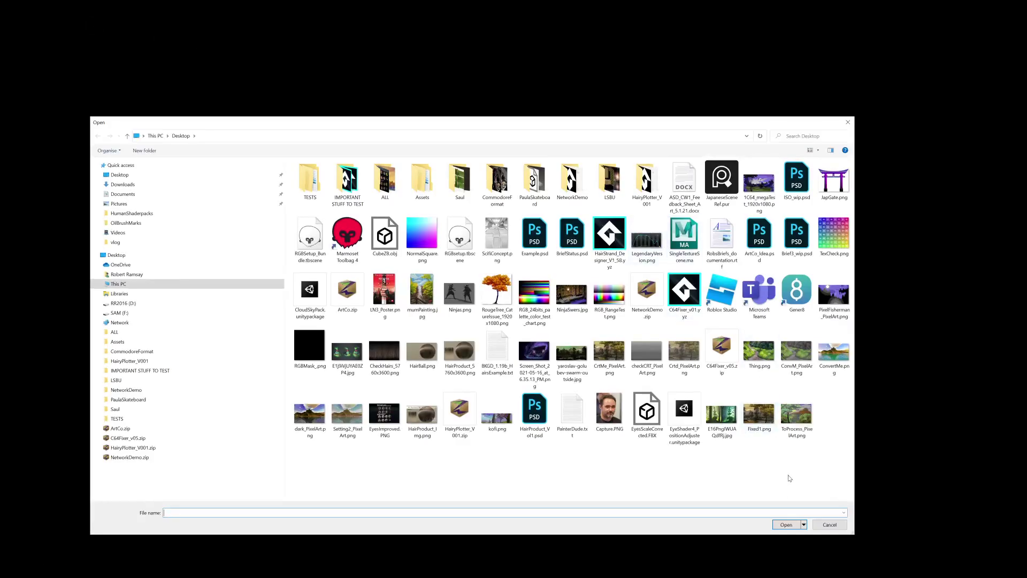
double_click(801, 415)
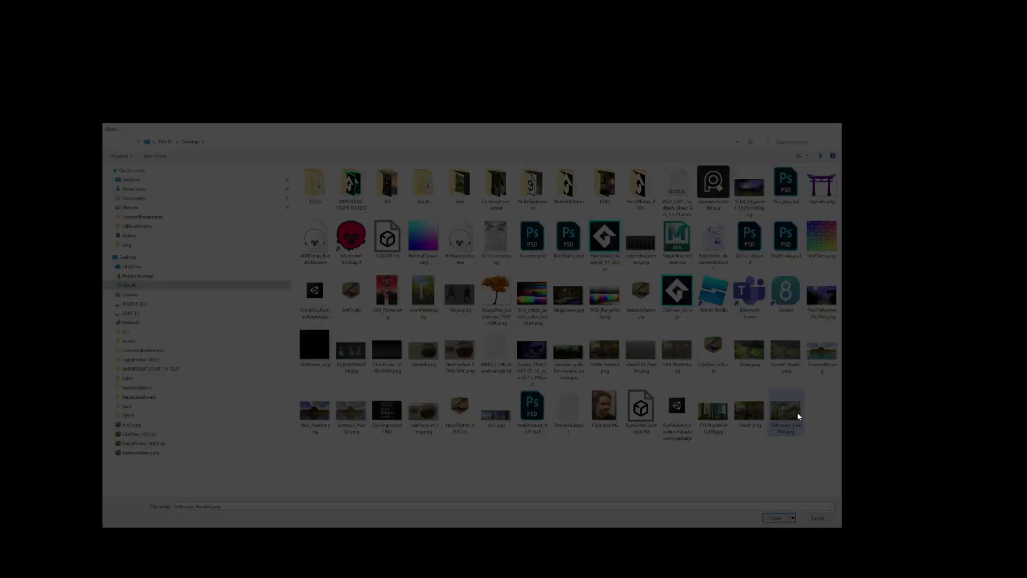
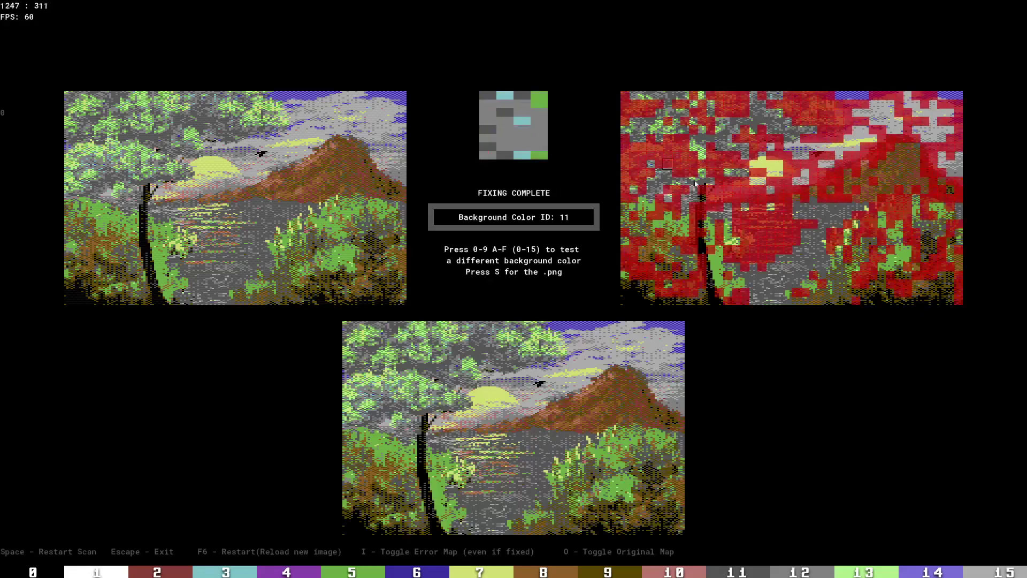
key("i")
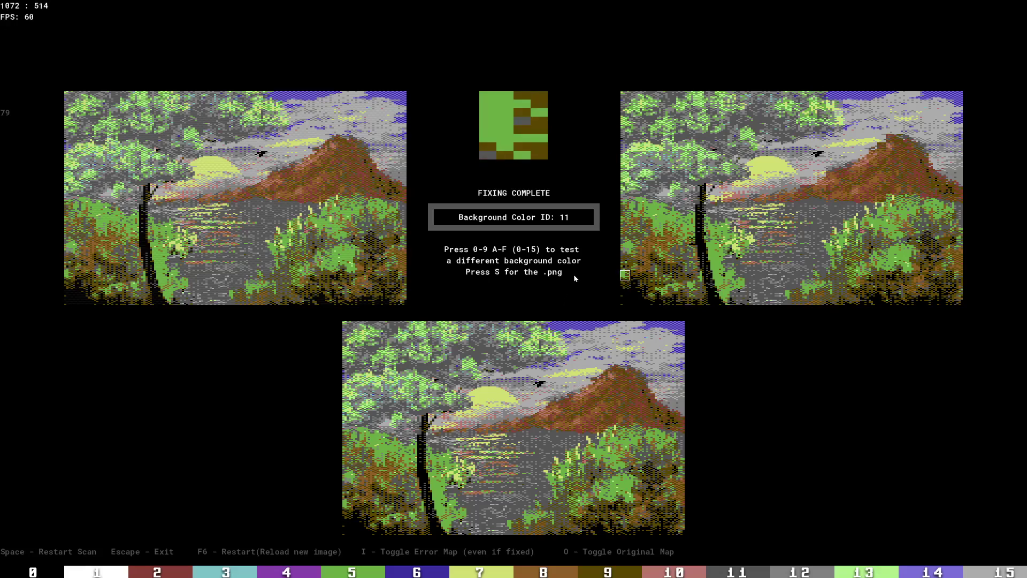
Compare the fixed image with background colors 15, 12, 11, 8, 9 and 5, again with 11, and with 2
key("f")
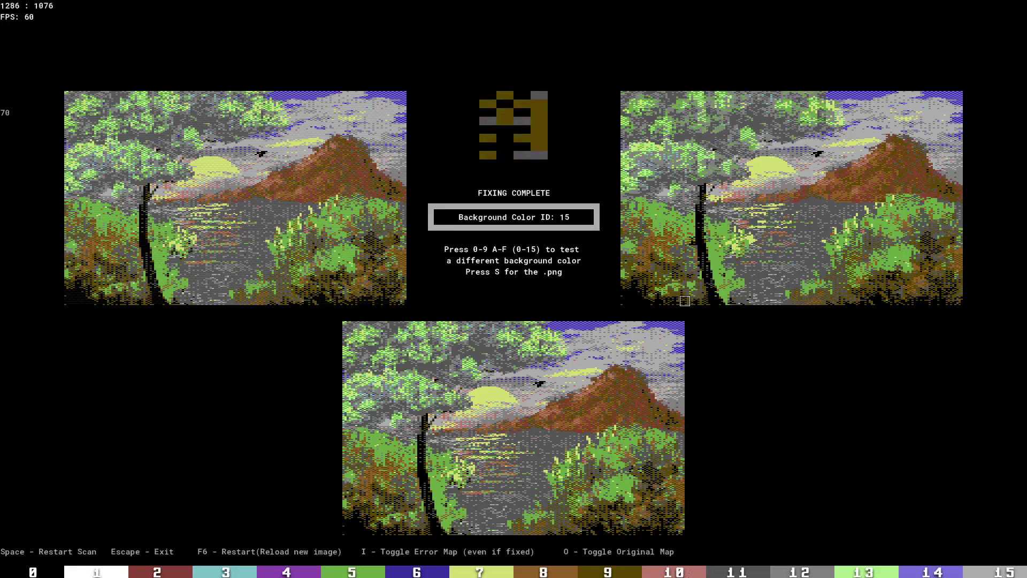
key("c")
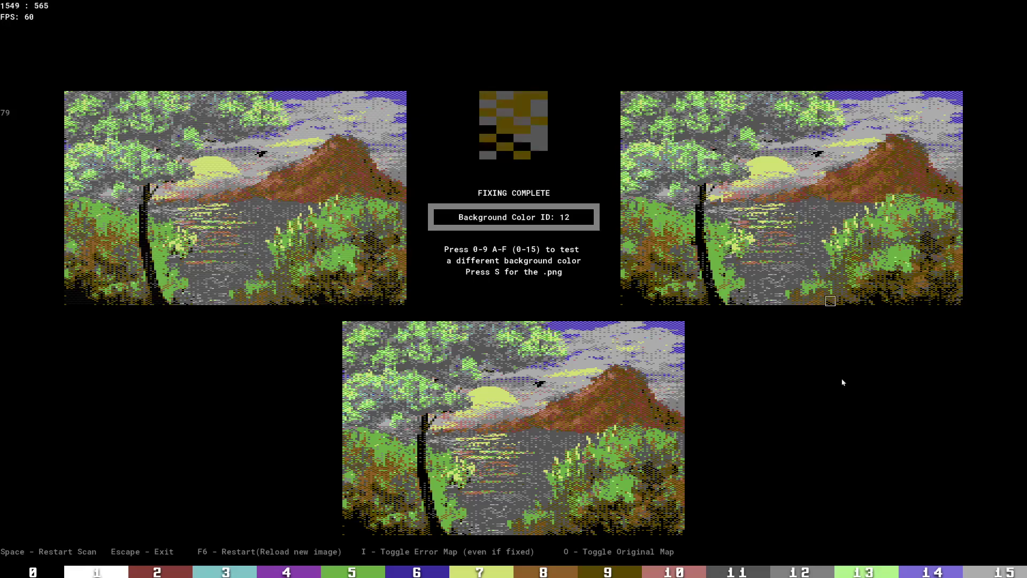
left_click(747, 561)
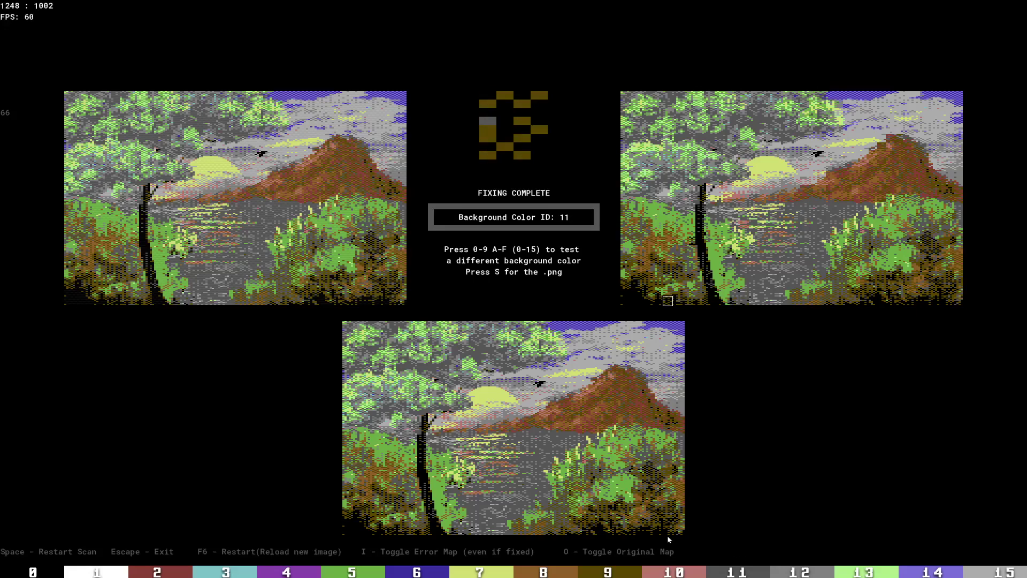
key("8")
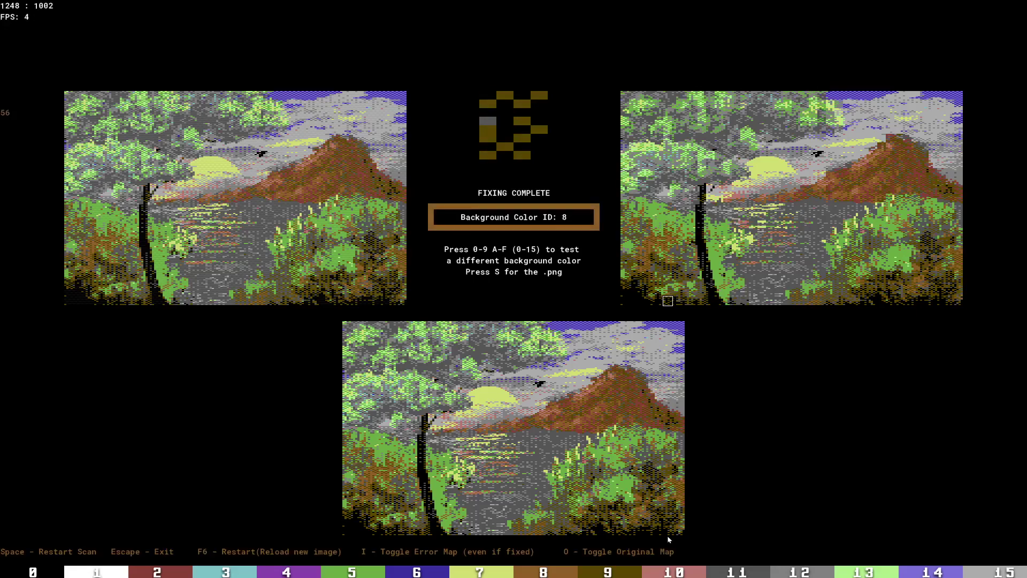
key("9")
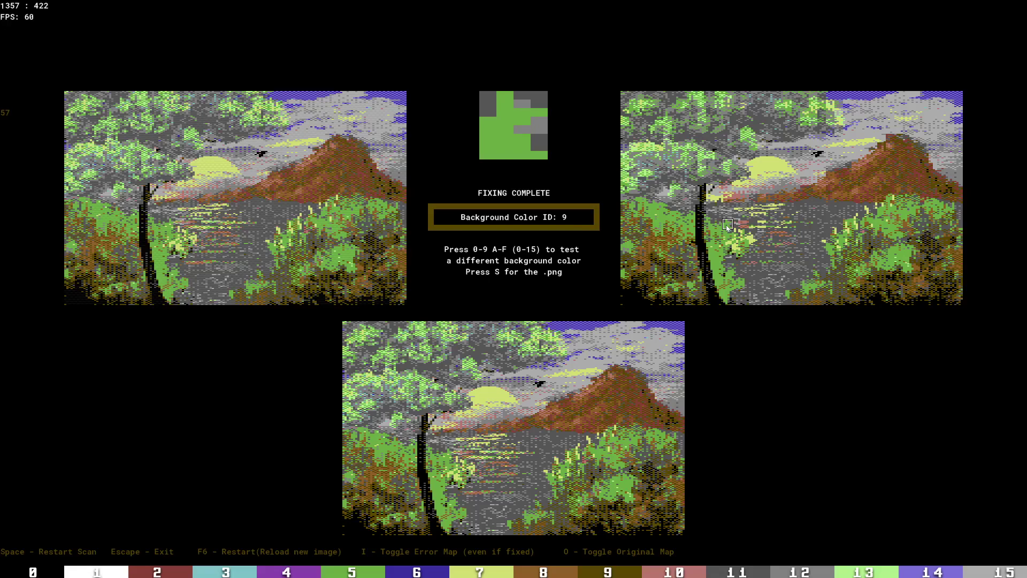
key("5")
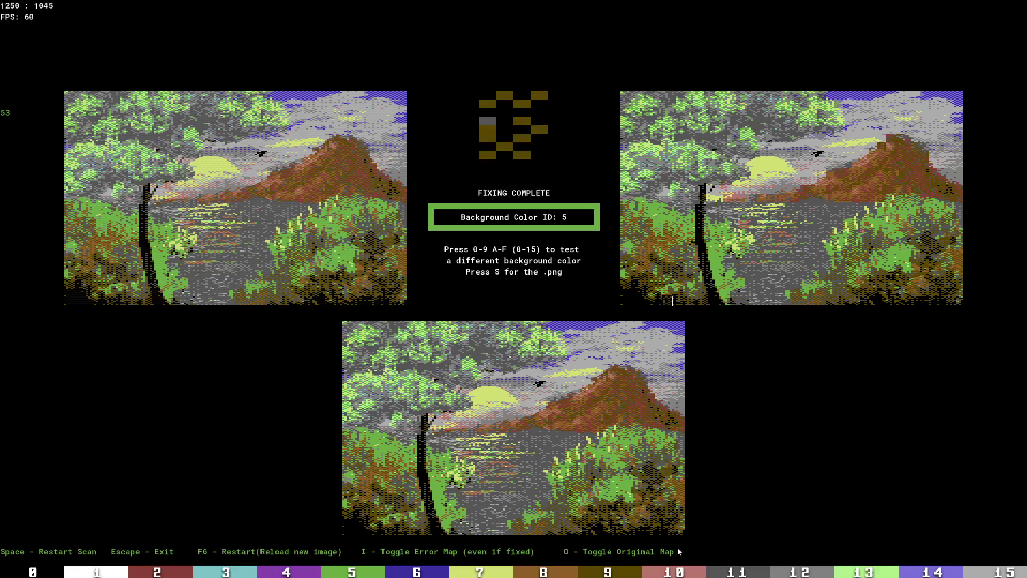
key("b")
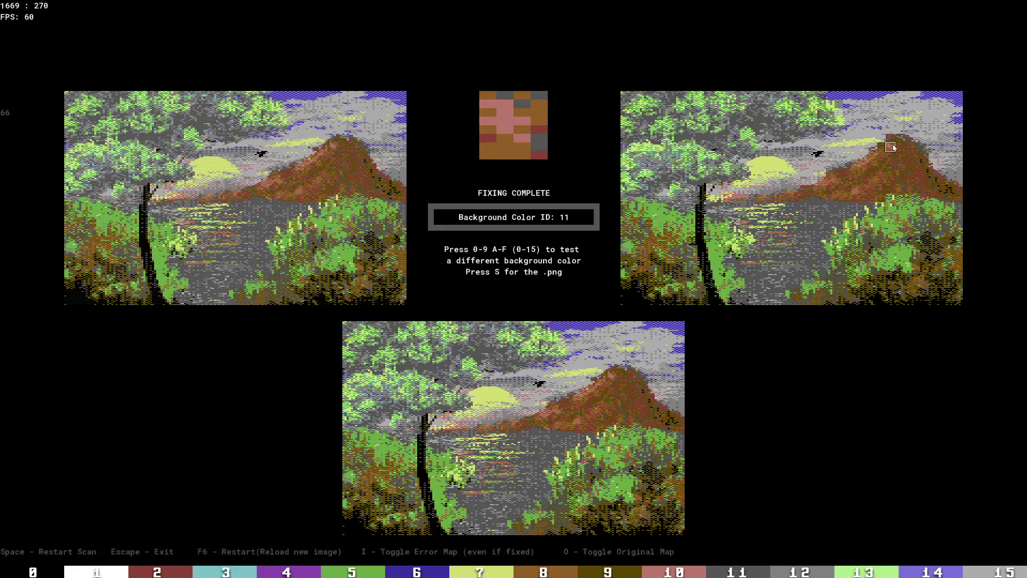
key("2")
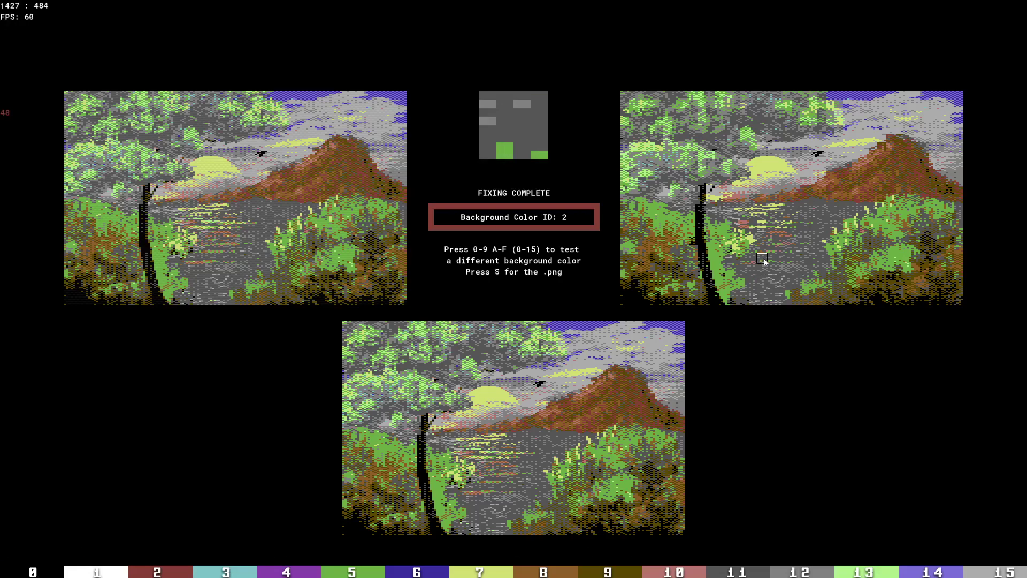
Test background colors 0 through 8 in order on the fixed image, and go back to color 7
key("0")
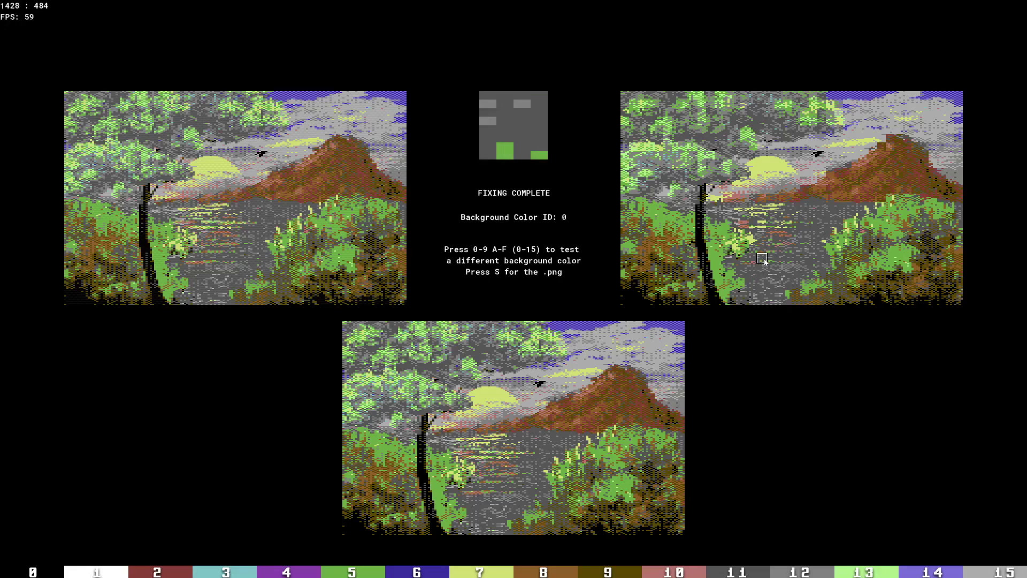
key("1")
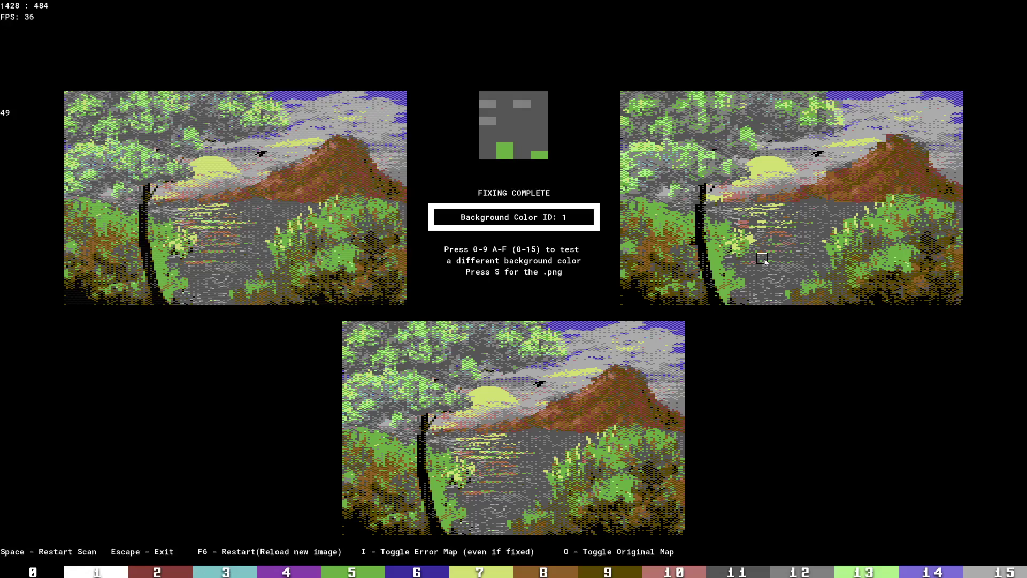
key("2")
key("3")
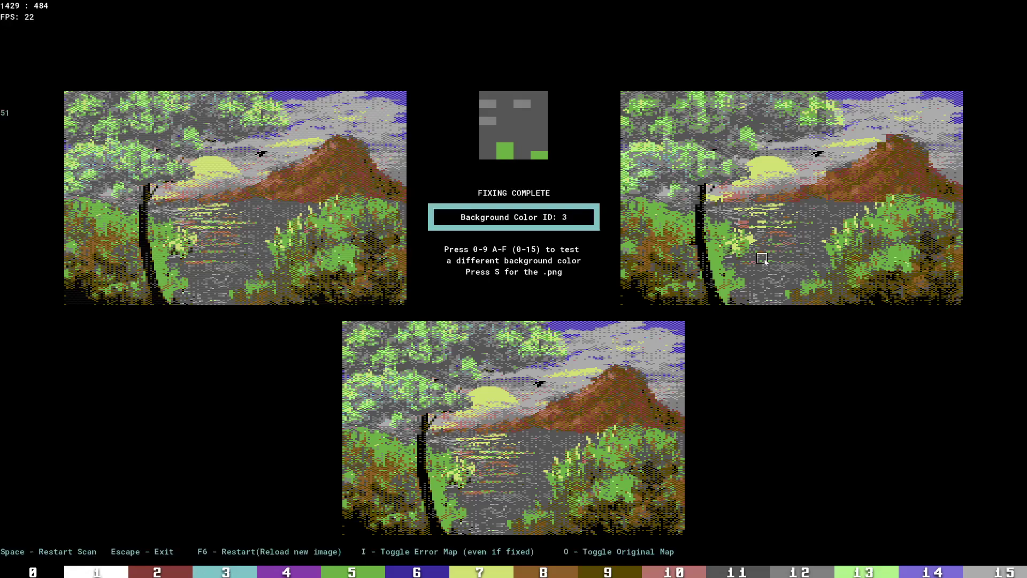
key("4")
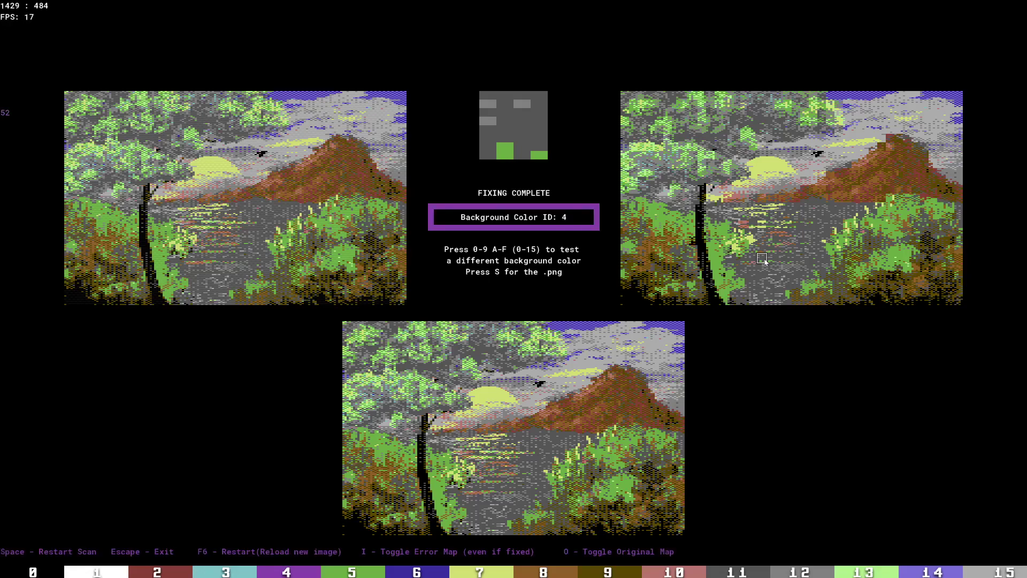
key("5")
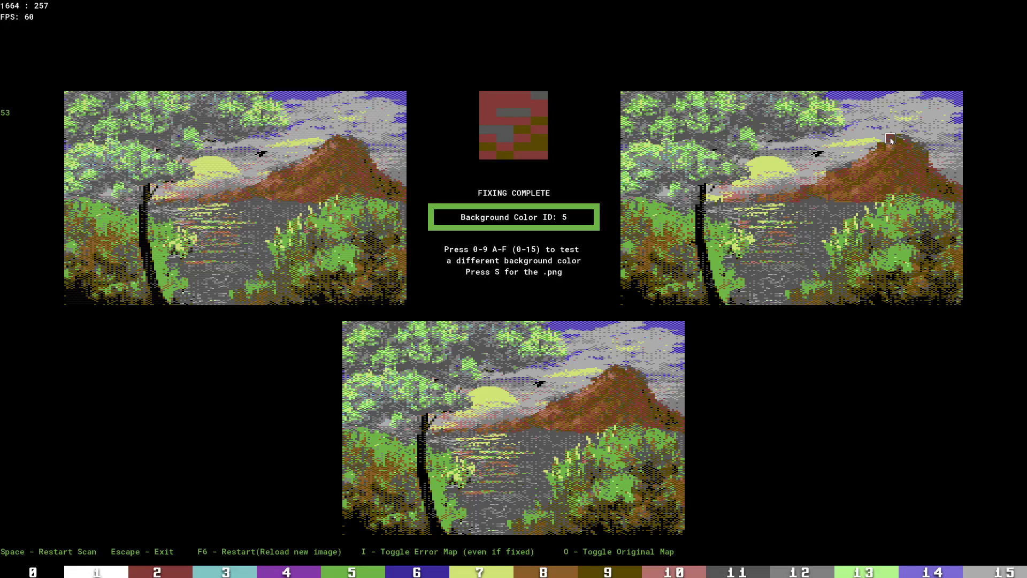
key("6")
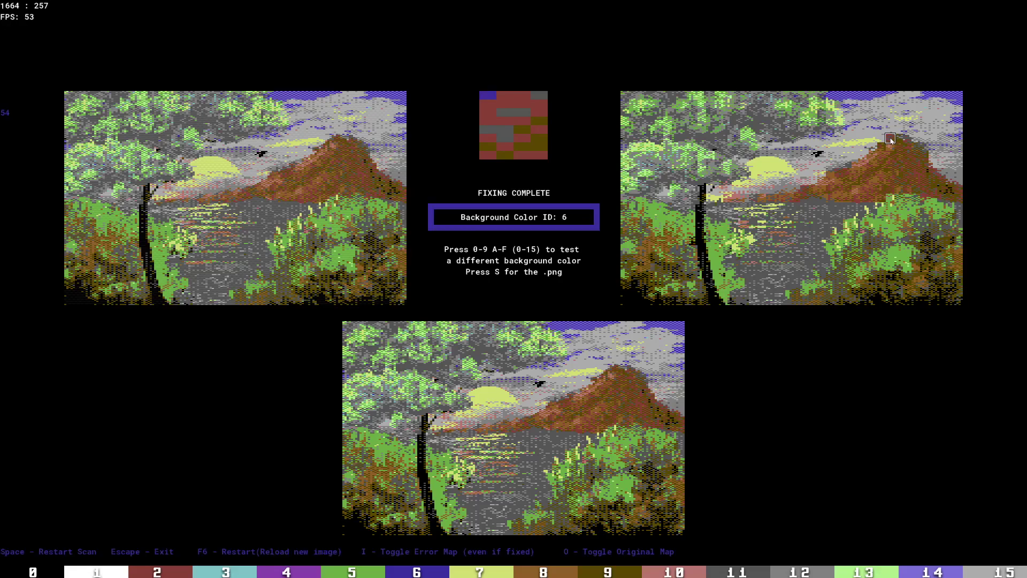
key("7")
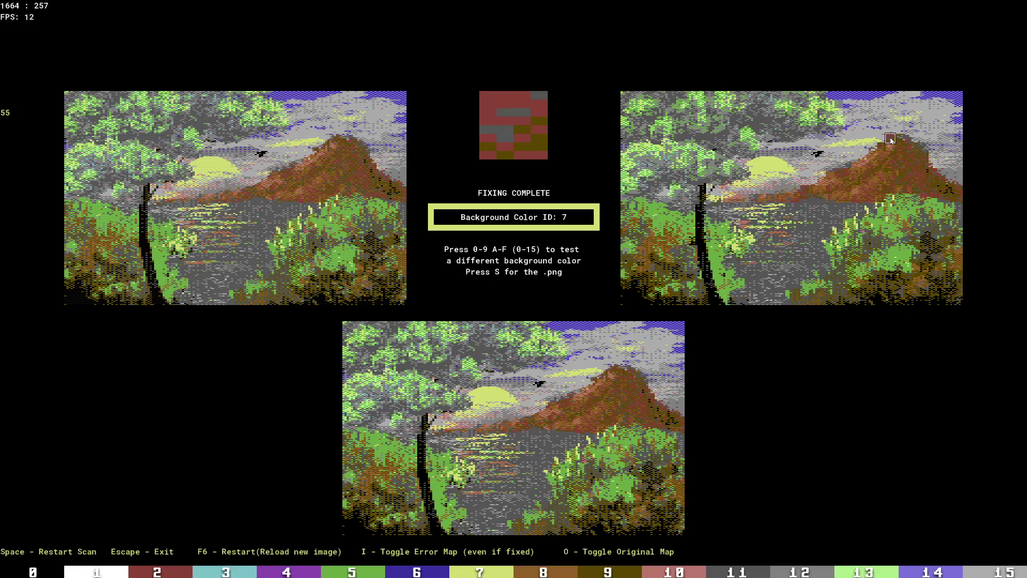
key("8")
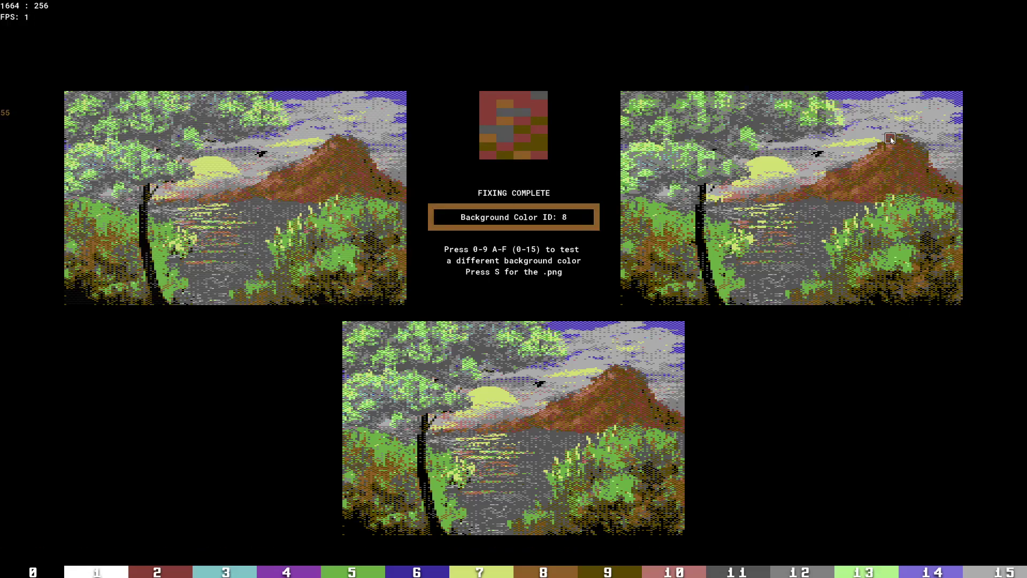
key("7")
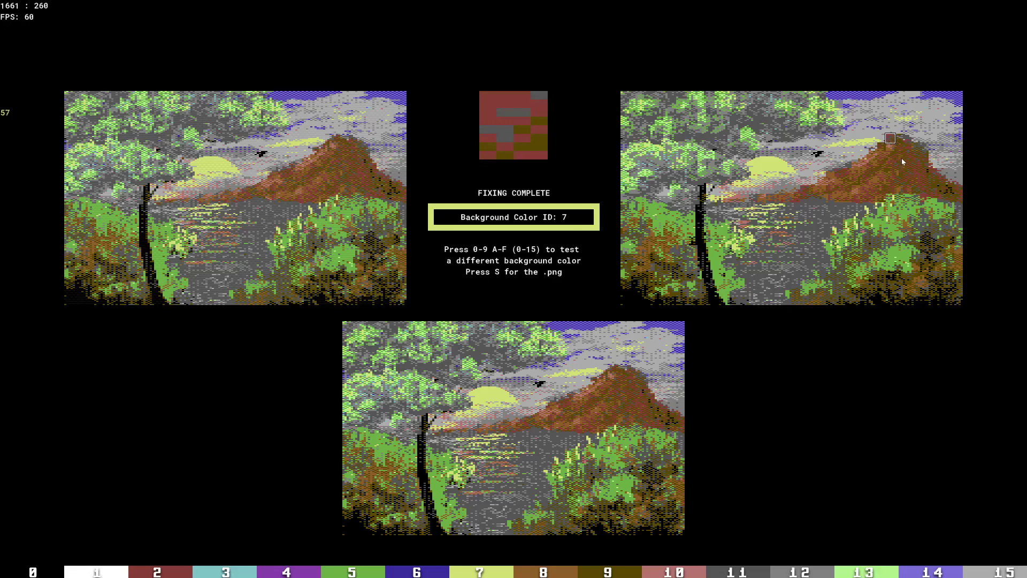
Test background colors 9 through 14 on the fixed image and set the background color to 15
key("9")
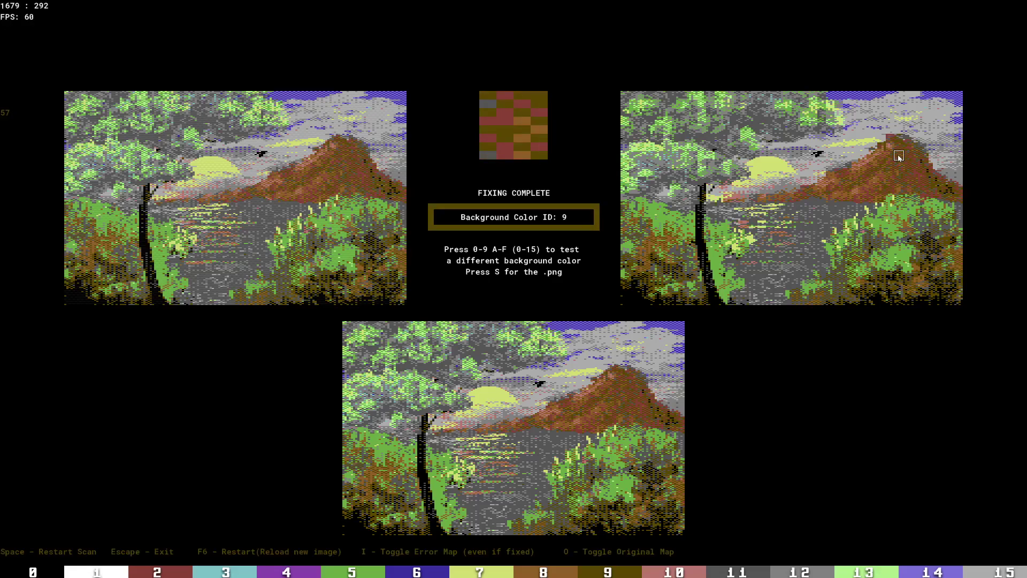
key("a")
key("b")
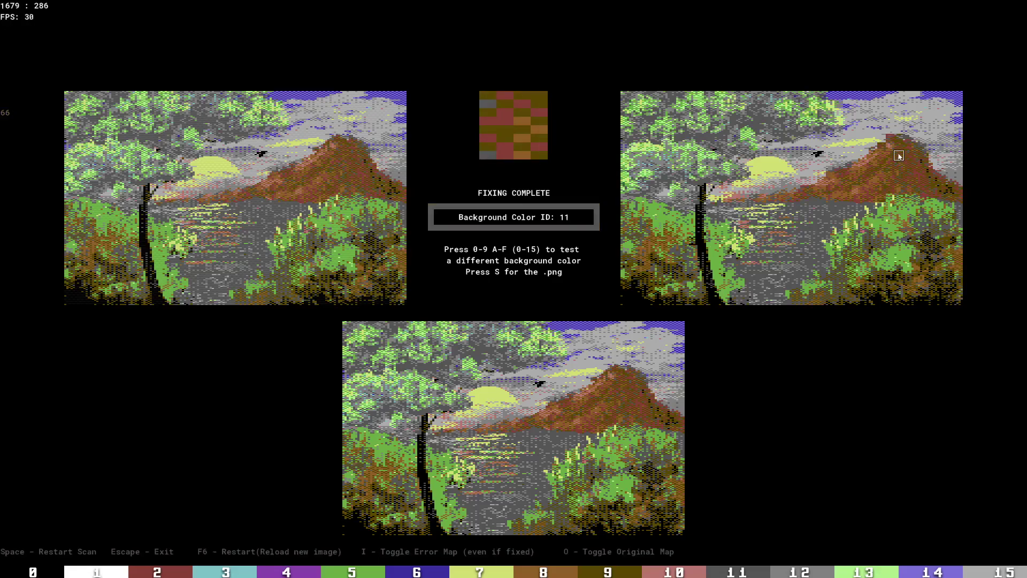
key("c")
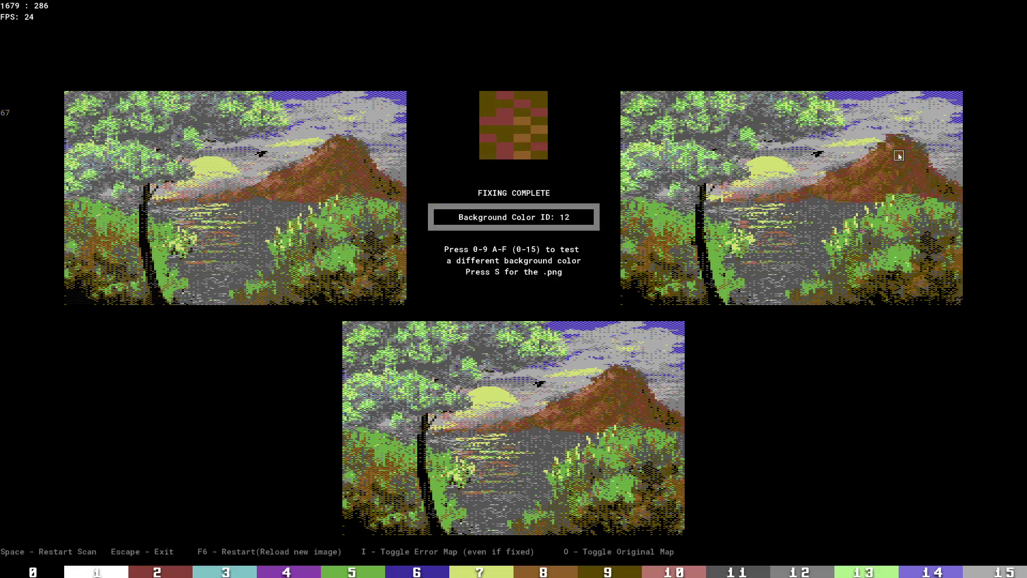
key("d")
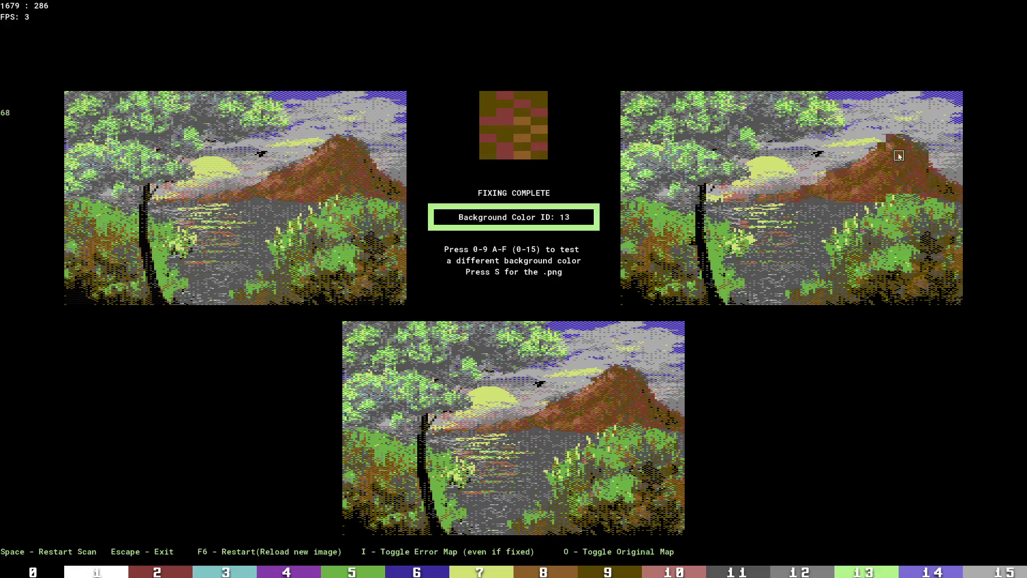
key("e")
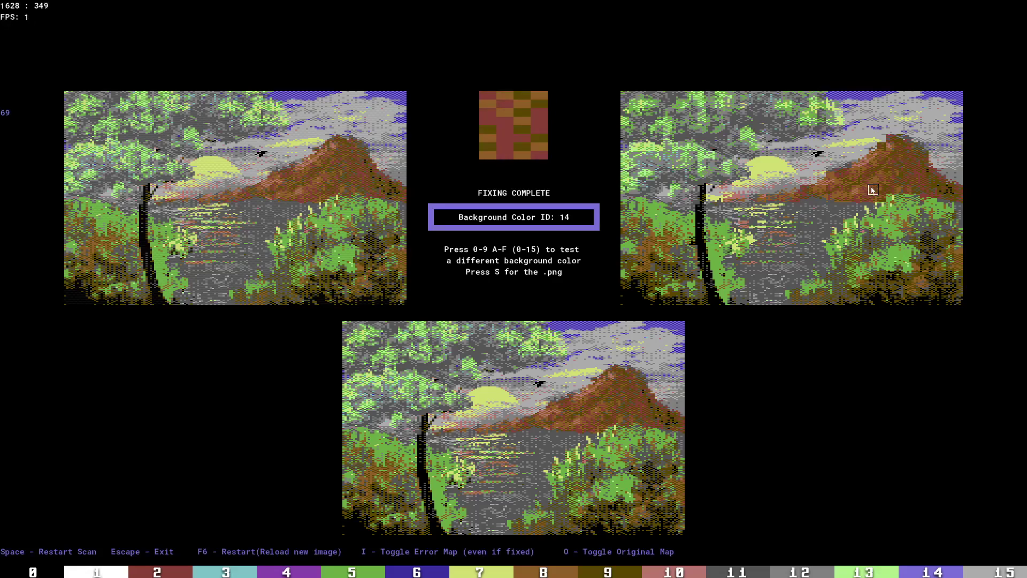
key("f")
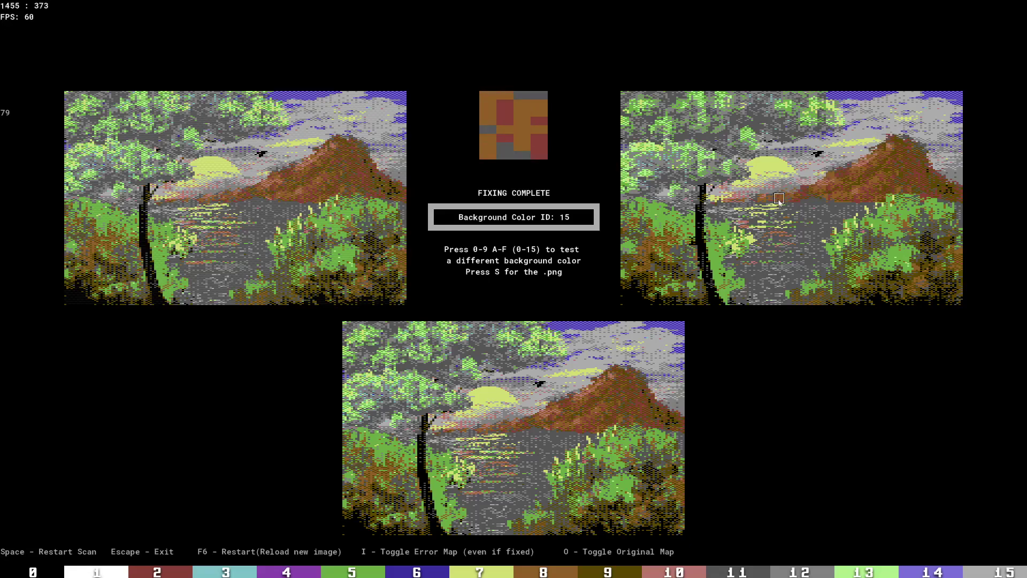
Compare the fixed image with and without the error map repeatedly, and leave the error map off
key("i")
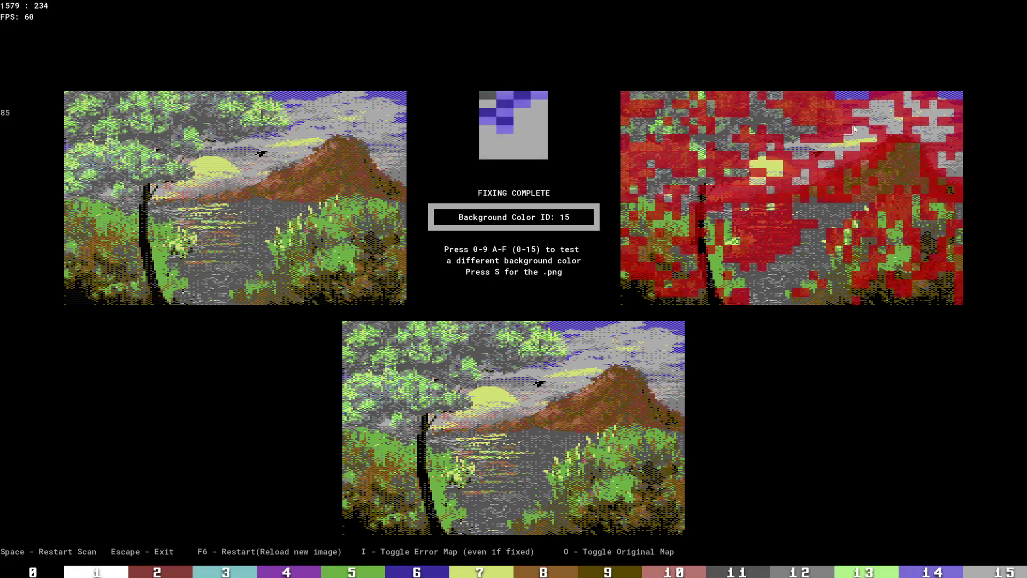
key("i")
key("i")
key("i")
key("i")
key("i")
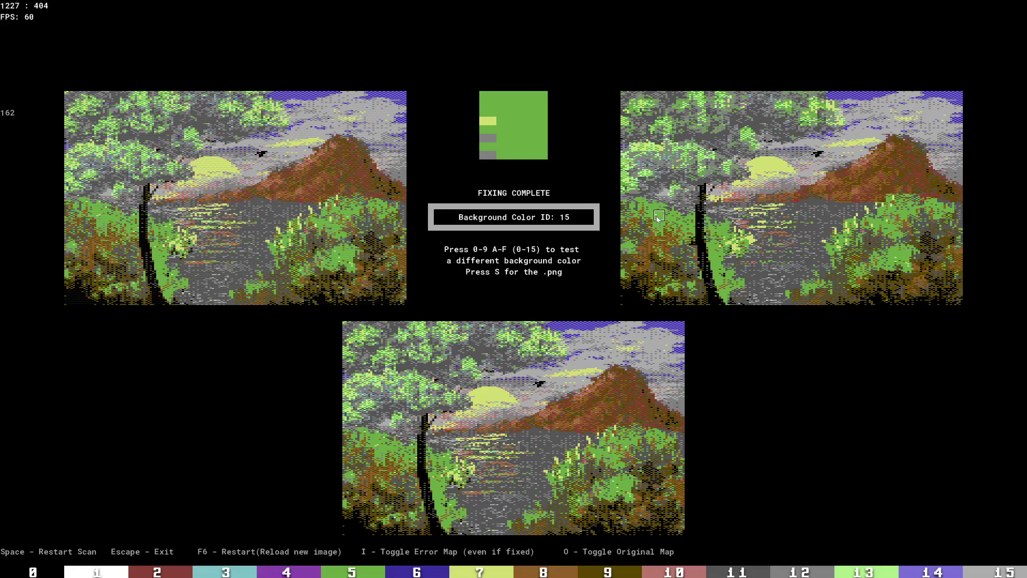
Bring up the Windows Start menu over the running fixer
key("super")
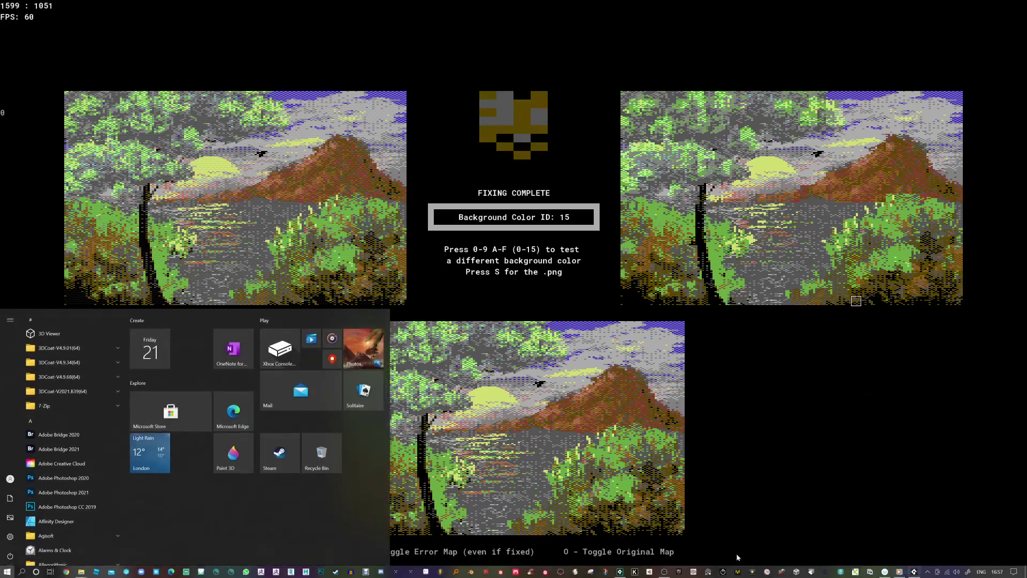